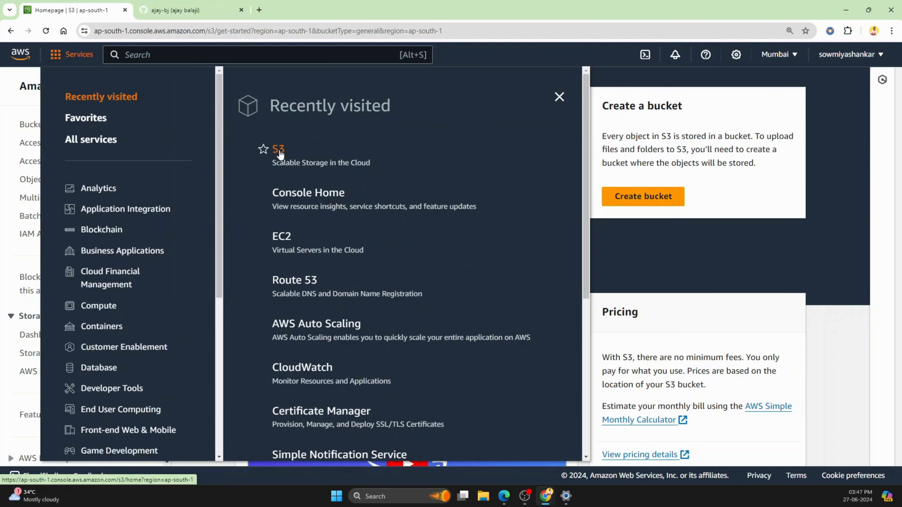
Step: Delete the existing general purpose bucket from Amazon S3, confirming the deletion with the bucket's name
left_click(280, 151)
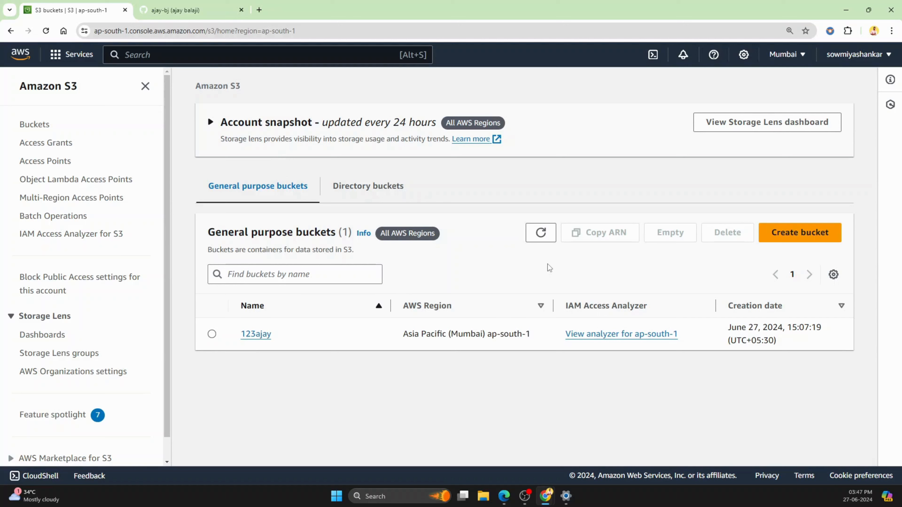
left_click(212, 335)
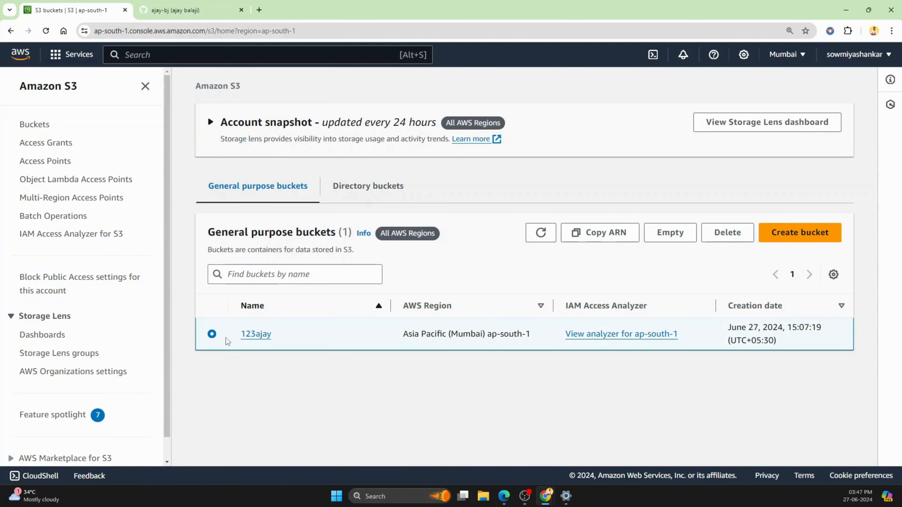
left_click(735, 233)
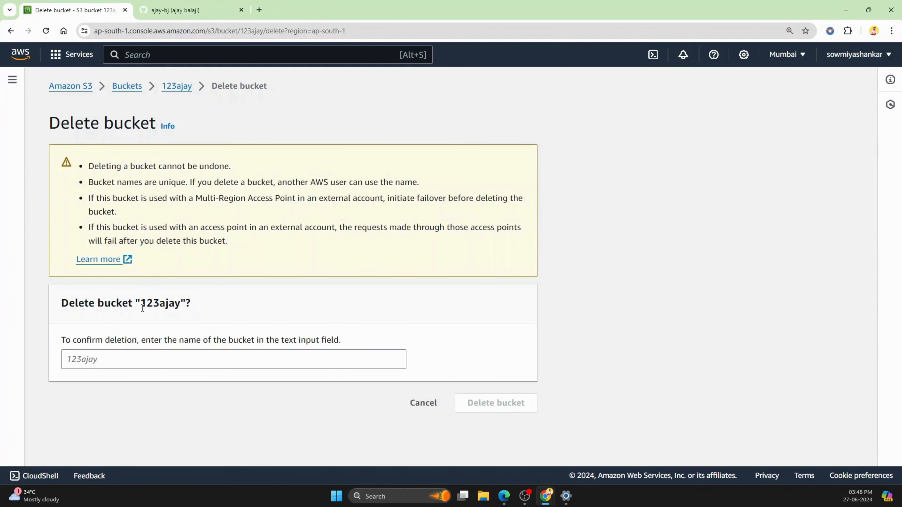
left_click_drag(142, 307, 177, 316)
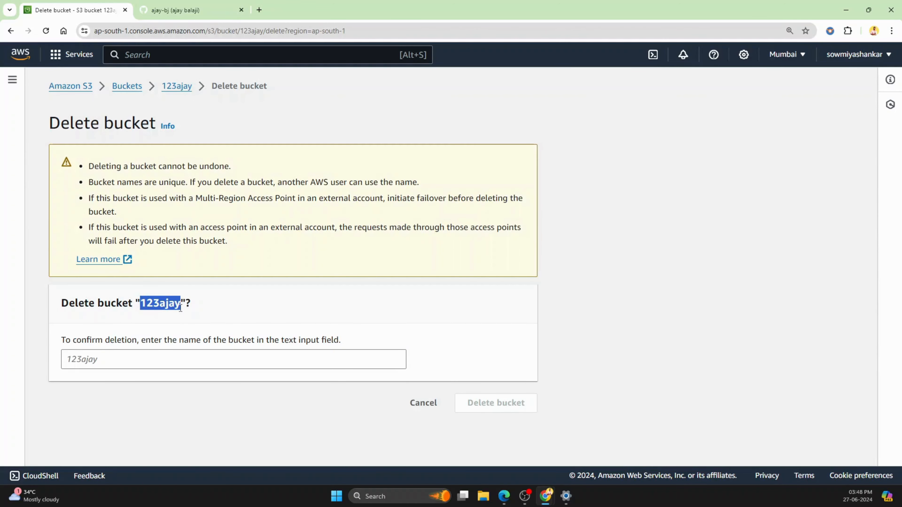
left_click(134, 363)
type("123ajay")
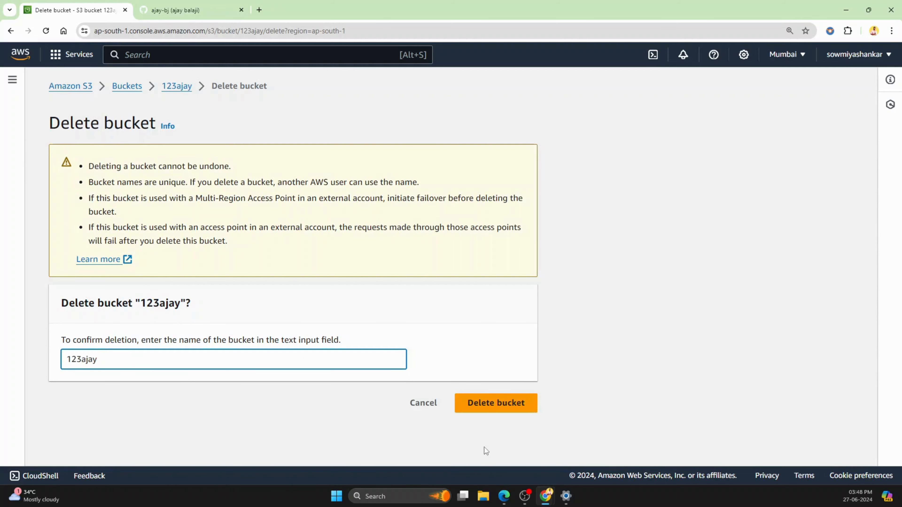
left_click(488, 407)
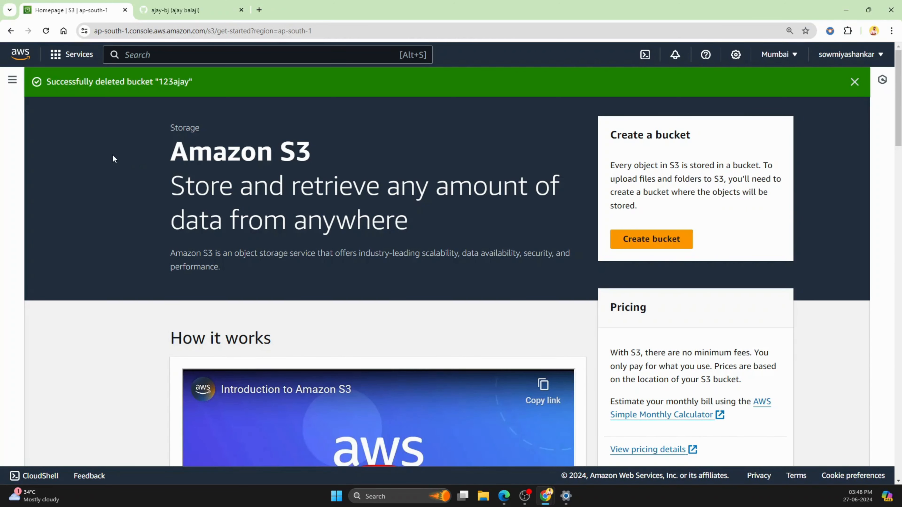
Step: Start creating a new S3 bucket and enter 123demo as the bucket name
left_click(655, 243)
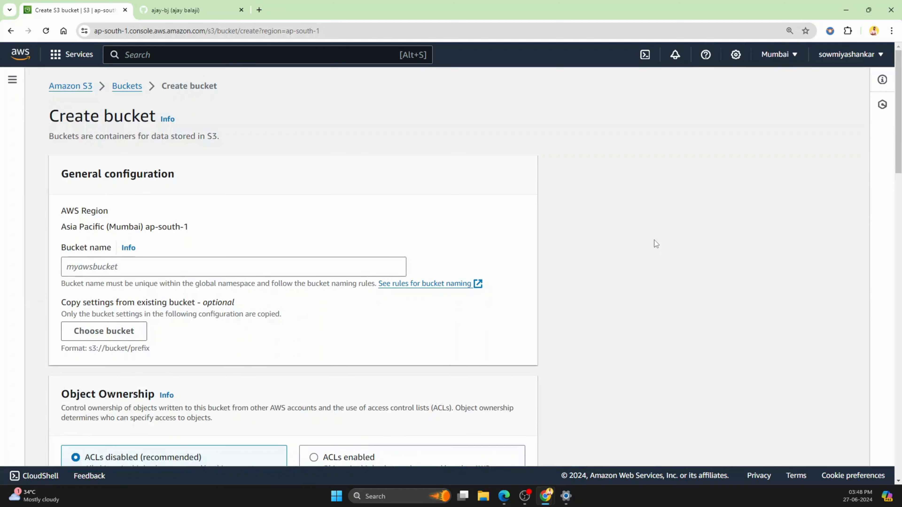
left_click(259, 267)
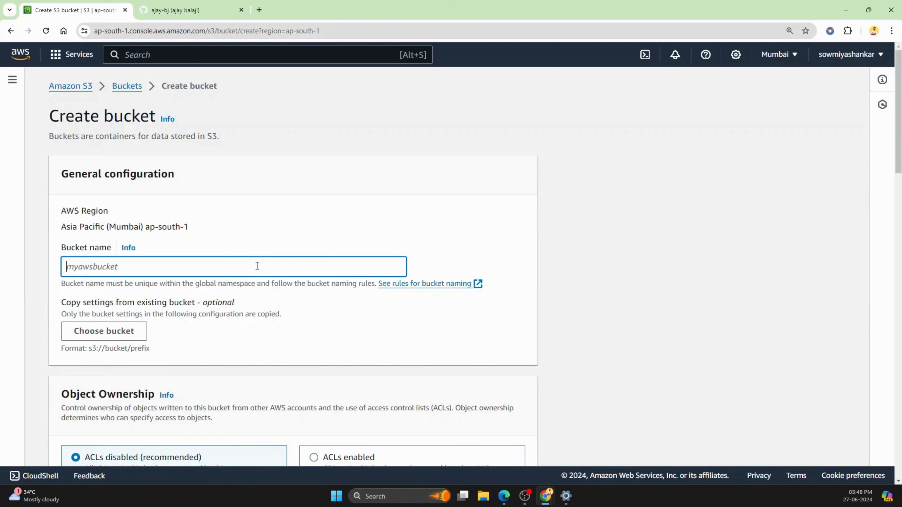
type("123")
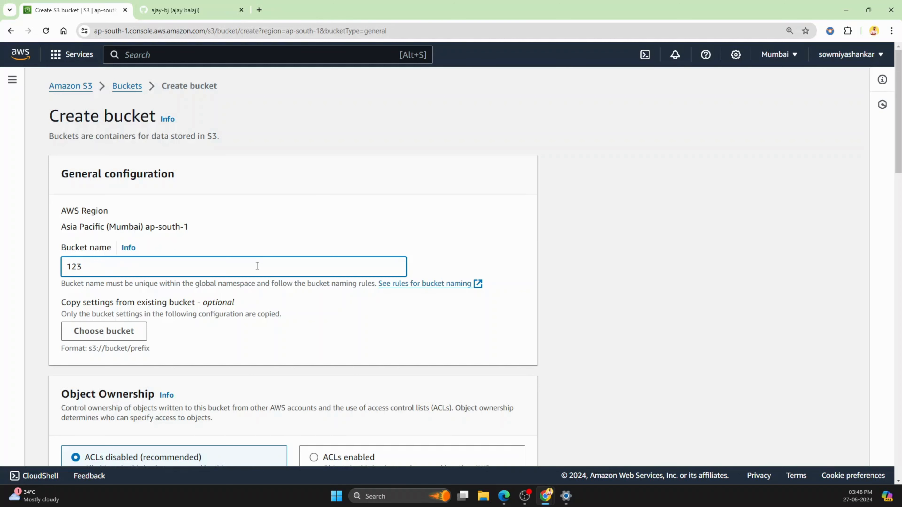
type("demo")
Step: Enable Bucket Versioning for the new bucket
scroll(268, 264, "down", 10)
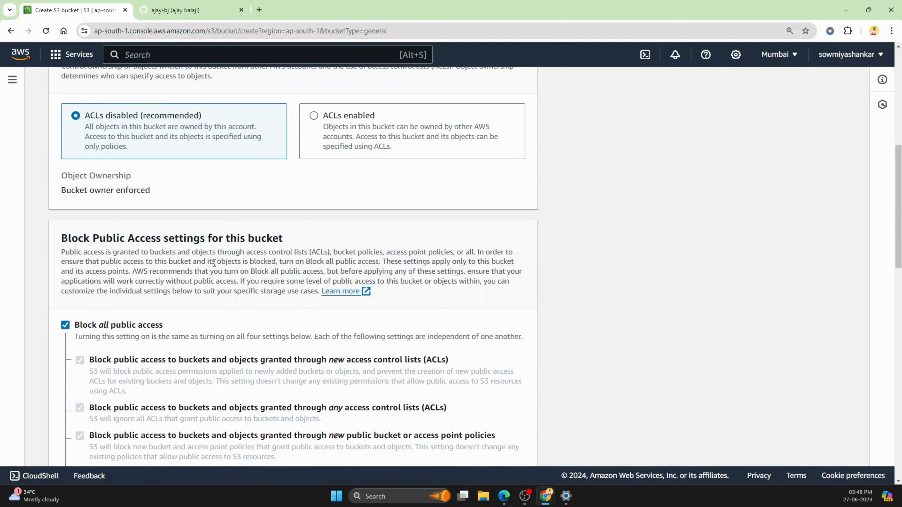
scroll(148, 338, "down", 1)
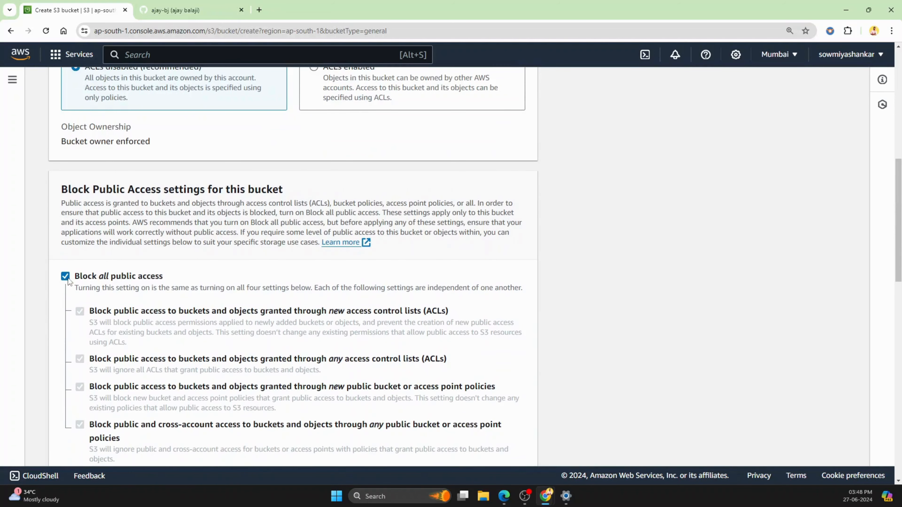
scroll(163, 289, "down", 6)
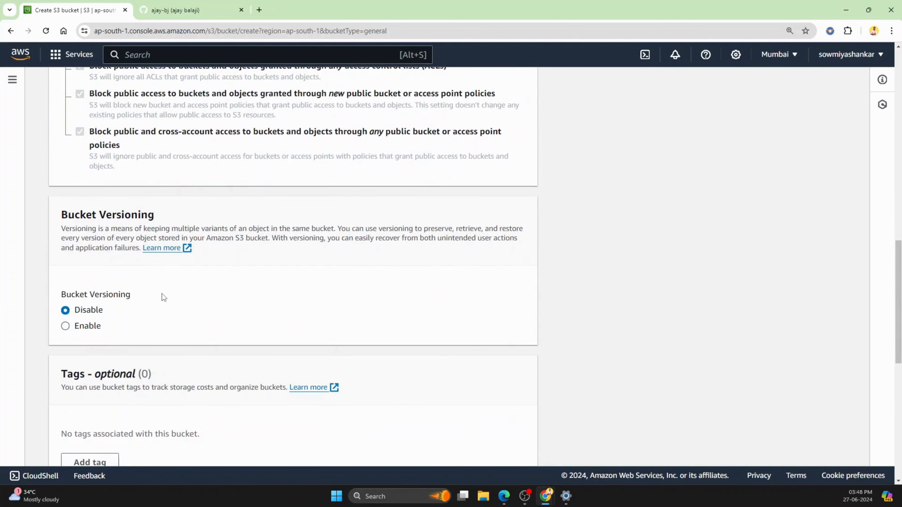
left_click(65, 327)
Step: Add a tag to the new bucket with the key demo and the value versoning
scroll(269, 335, "down", 4)
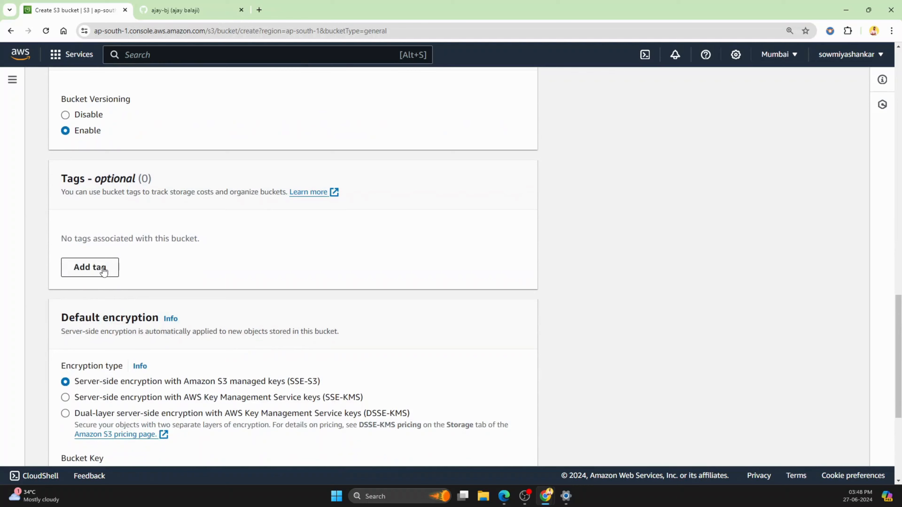
left_click(103, 269)
type("demo")
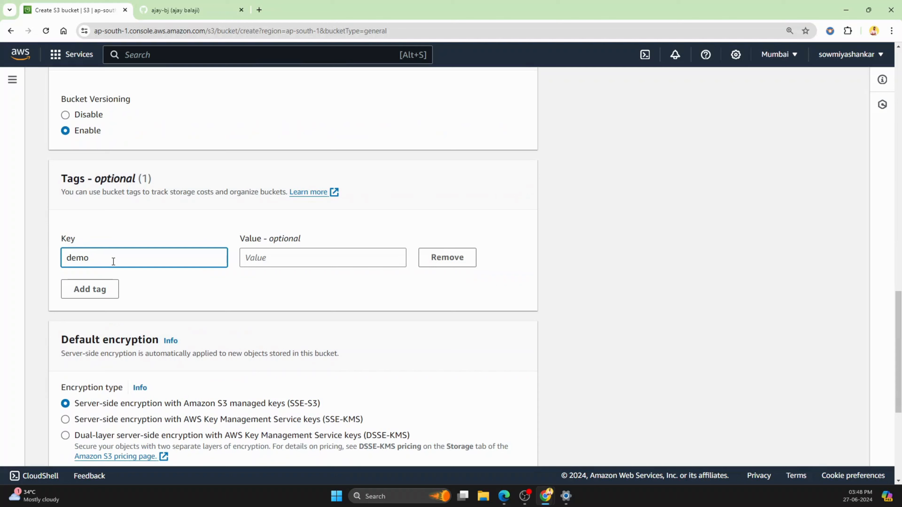
left_click(272, 261)
type("vers")
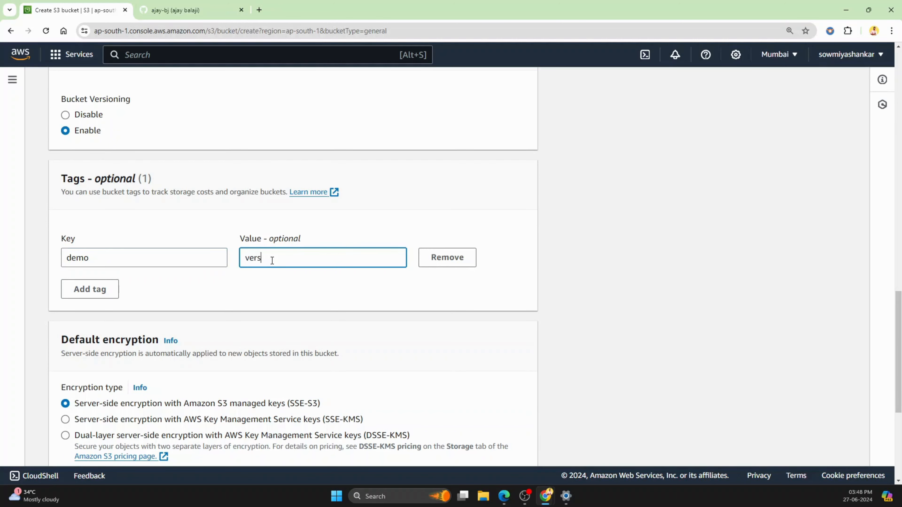
type("oning")
Step: Try to create the bucket under the name 123demo with the default encryption settings
scroll(413, 314, "down", 3)
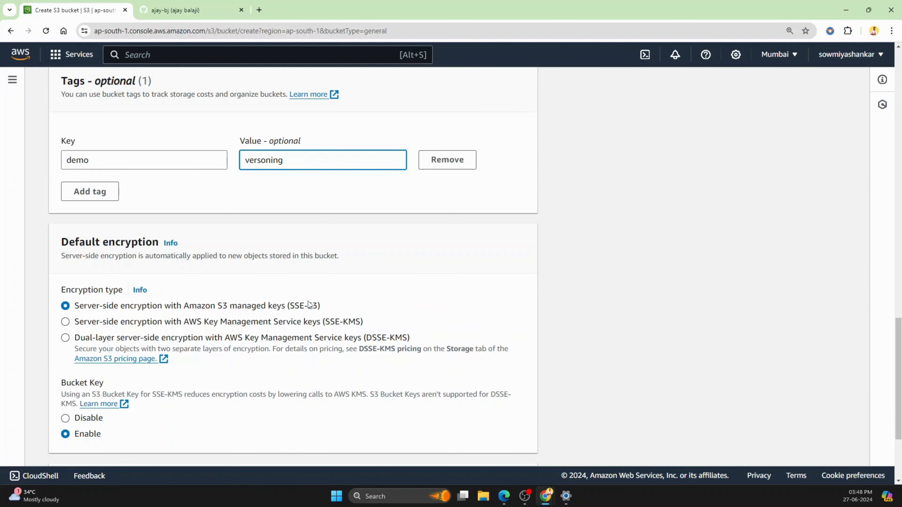
scroll(518, 306, "down", 4)
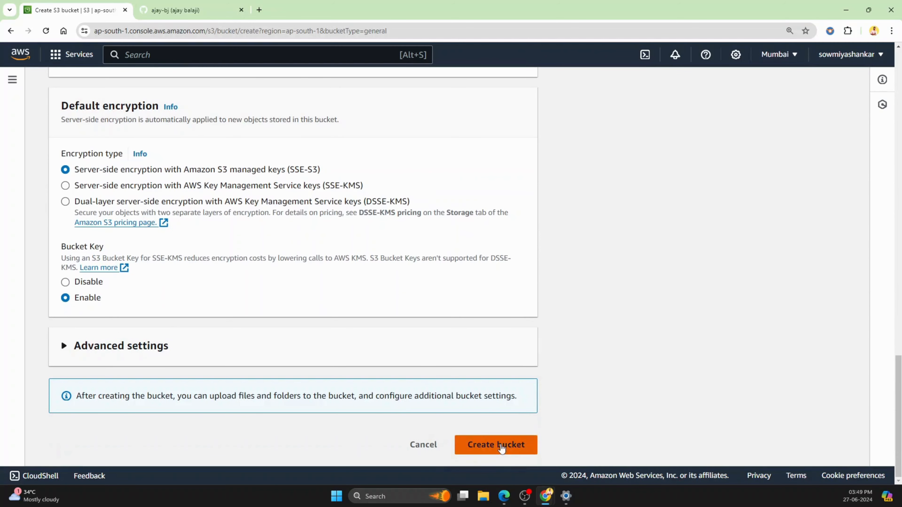
left_click(500, 445)
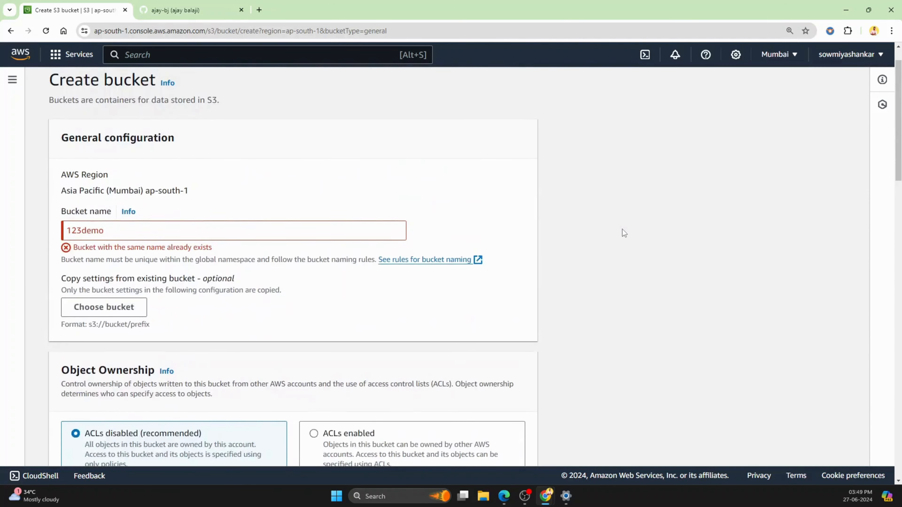
Step: Extend the bucket name to 123demosourcenucker456 and create the bucket
left_click(235, 268)
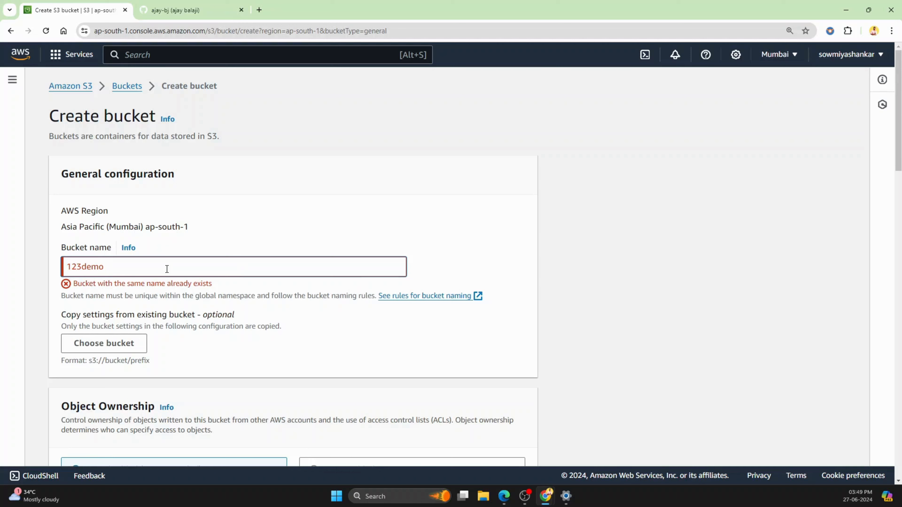
type("so")
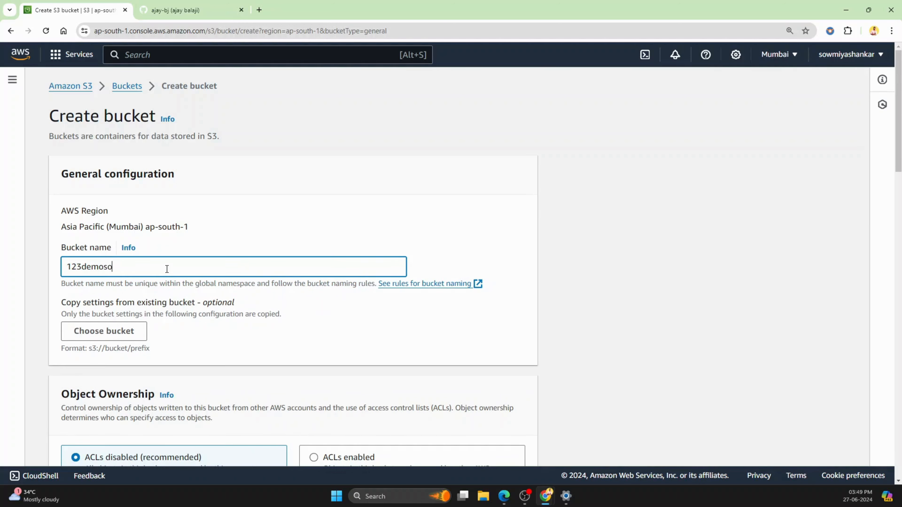
type("urcenucker456")
scroll(517, 328, "down", 20)
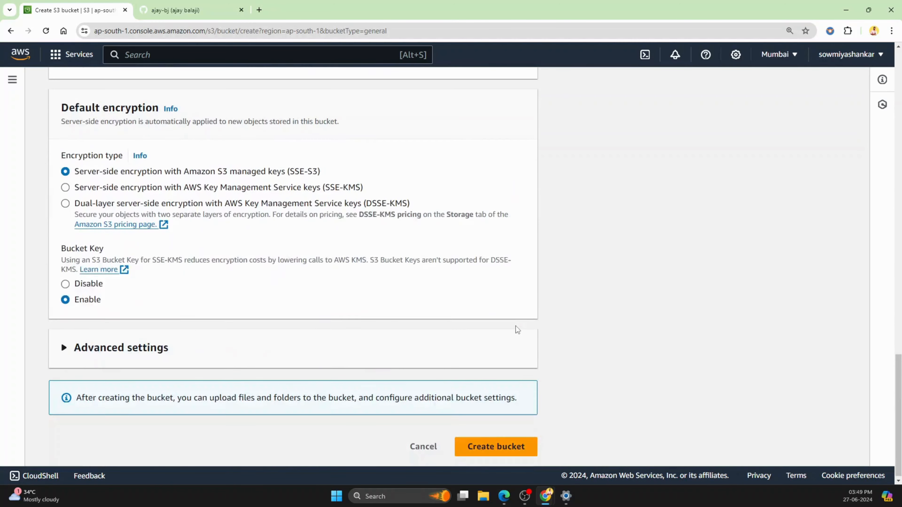
left_click(504, 449)
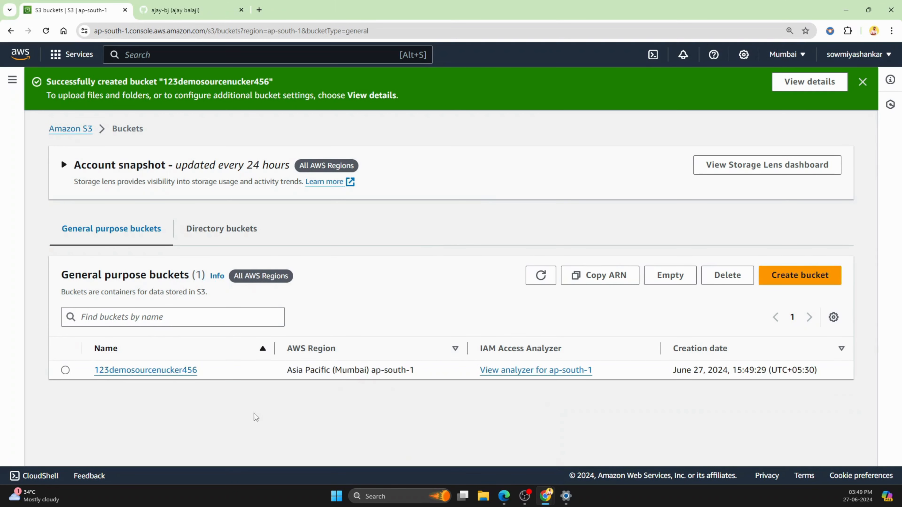
Step: Open the bucket 123demosourcenucker456, start an upload and add the file version1.txt to it
left_click(138, 372)
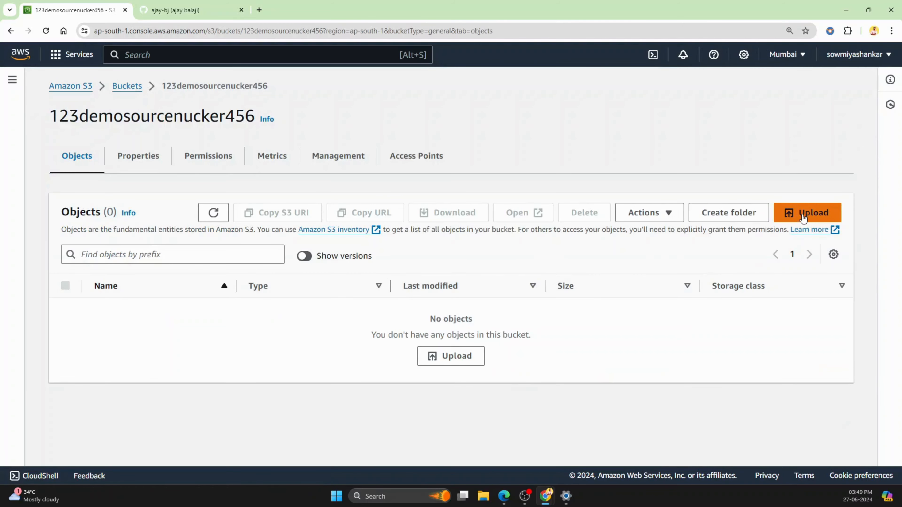
left_click(457, 358)
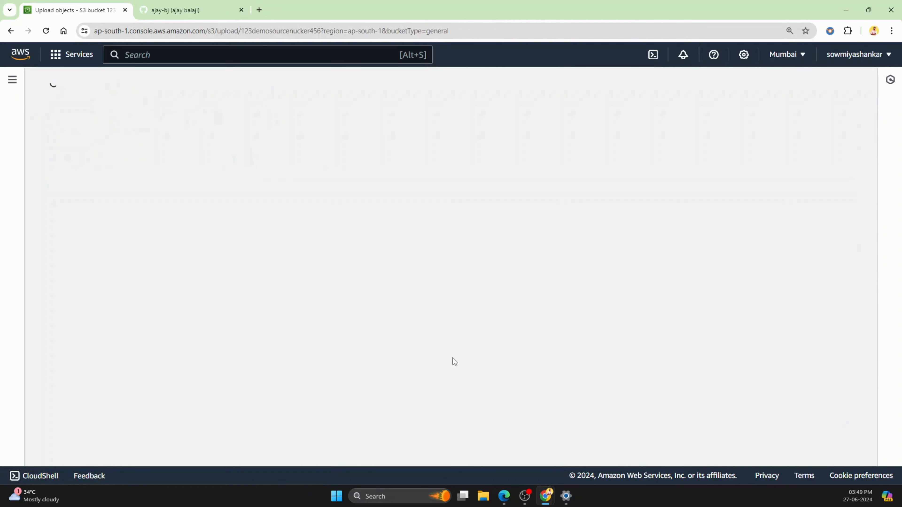
scroll(464, 344, "down", 3)
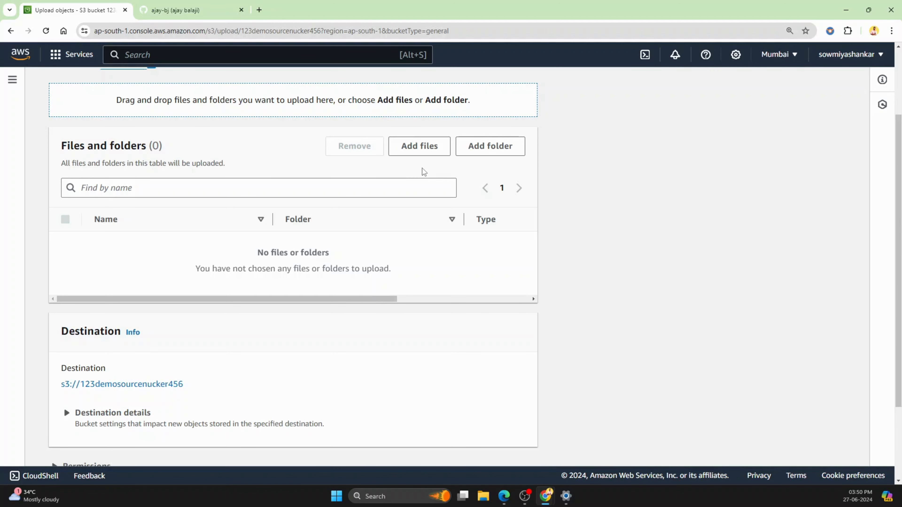
scroll(422, 168, "down", 2)
scroll(422, 173, "up", 5)
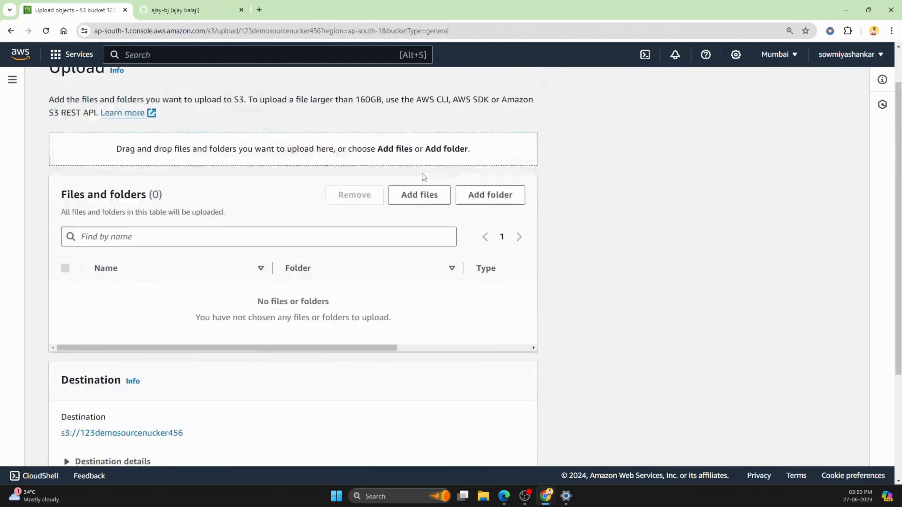
scroll(368, 296, "down", 4)
scroll(387, 302, "up", 4)
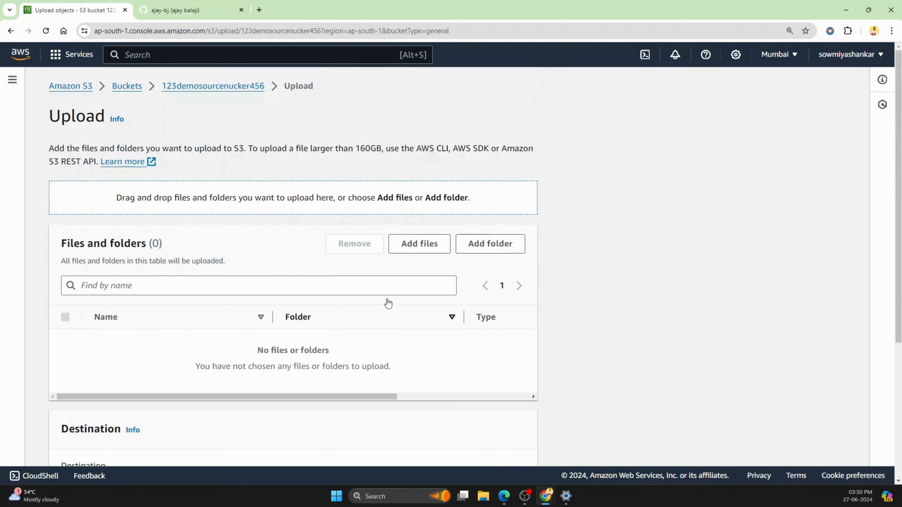
left_click(426, 249)
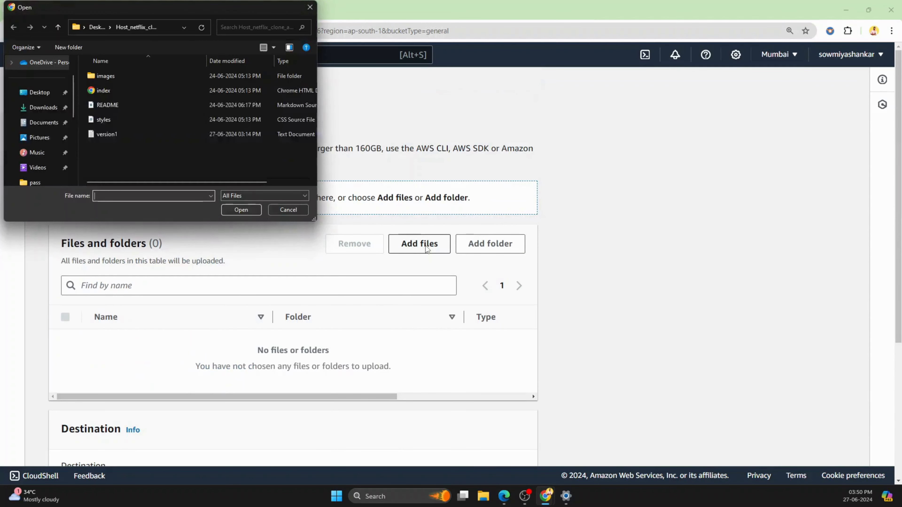
double_click(179, 134)
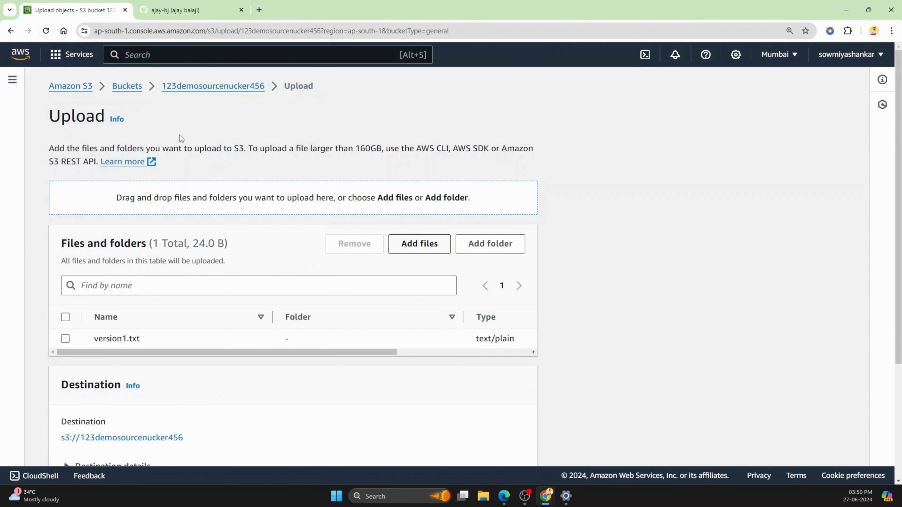
Step: Expand the upload's properties and examine the available storage classes for version1.txt
scroll(261, 285, "down", 4)
scroll(261, 286, "down", 1)
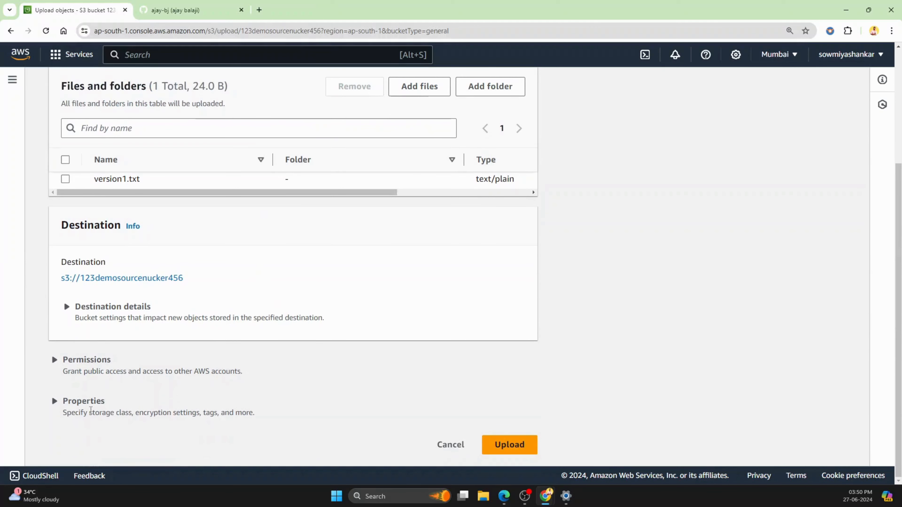
left_click(84, 404)
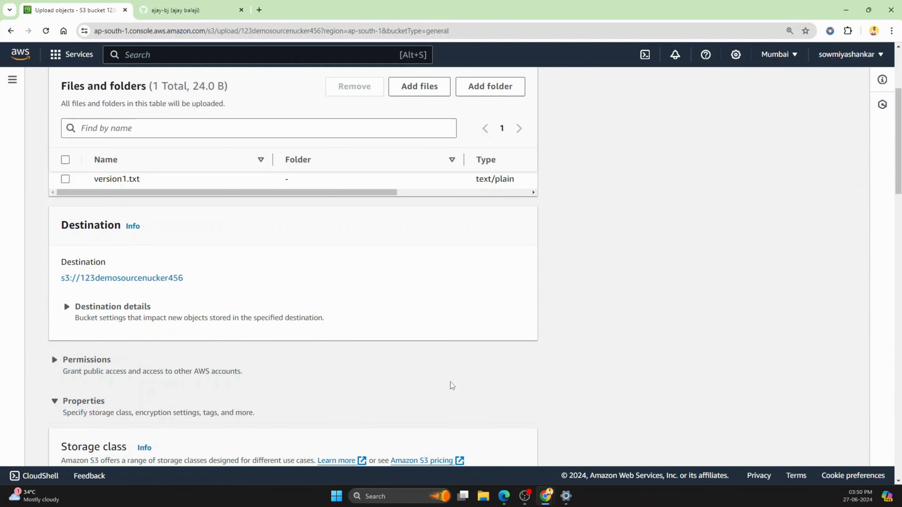
scroll(473, 374, "down", 5)
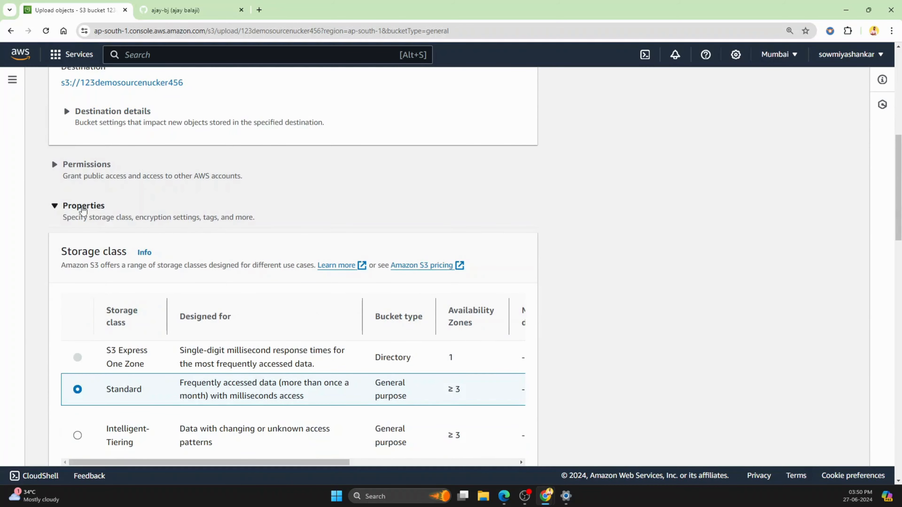
scroll(228, 213, "down", 4)
scroll(240, 216, "down", 3)
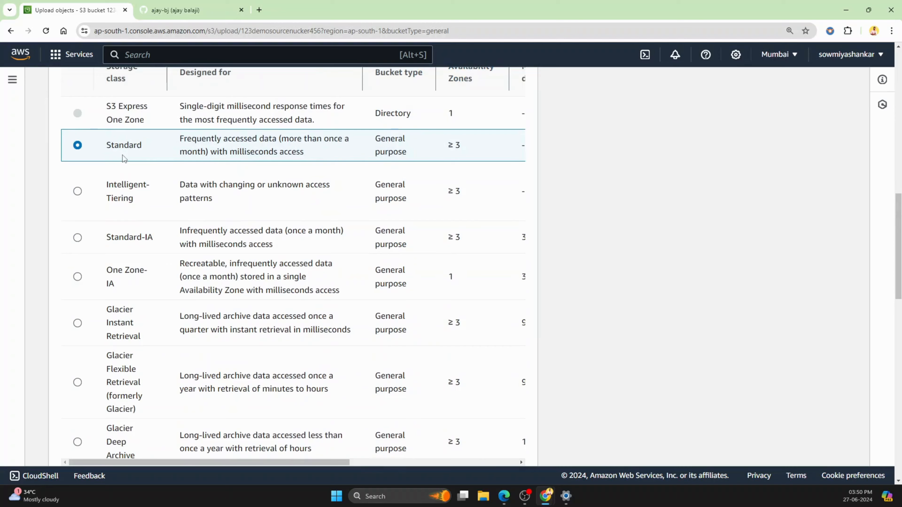
scroll(118, 154, "down", 1)
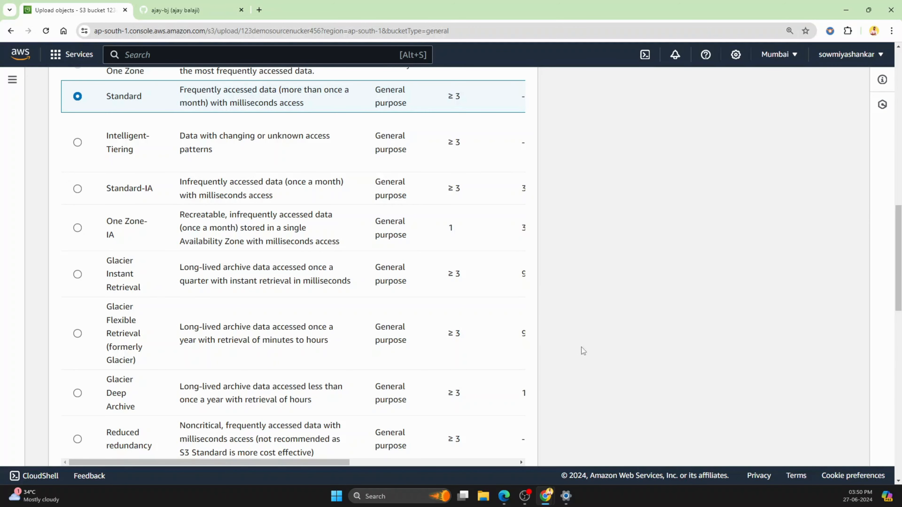
scroll(429, 325, "up", 5)
scroll(428, 325, "up", 2)
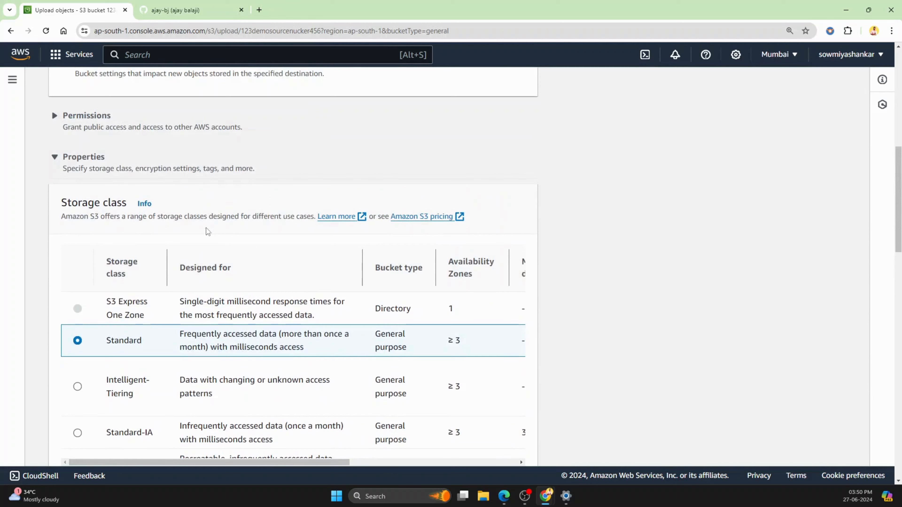
Step: Upload version1.txt to the bucket with the Standard storage class and close the upload status page
left_click(73, 159)
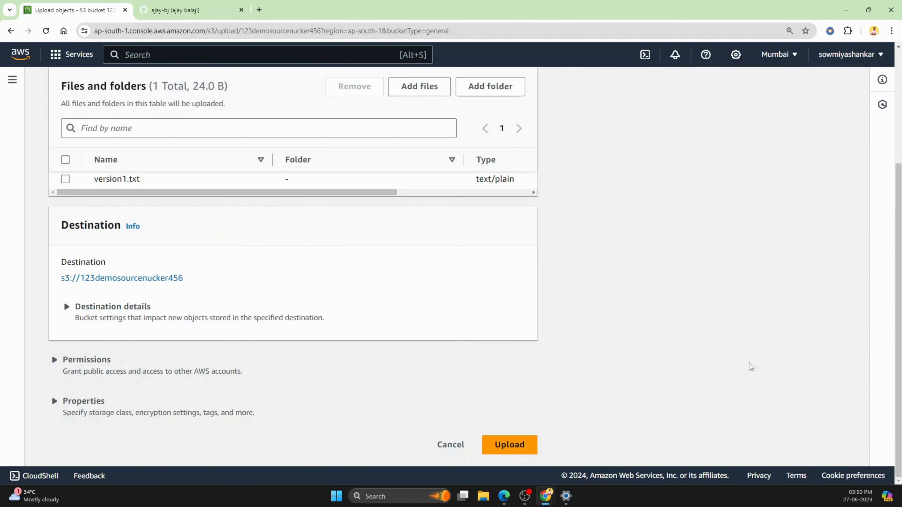
scroll(447, 308, "up", 4)
scroll(453, 340, "down", 4)
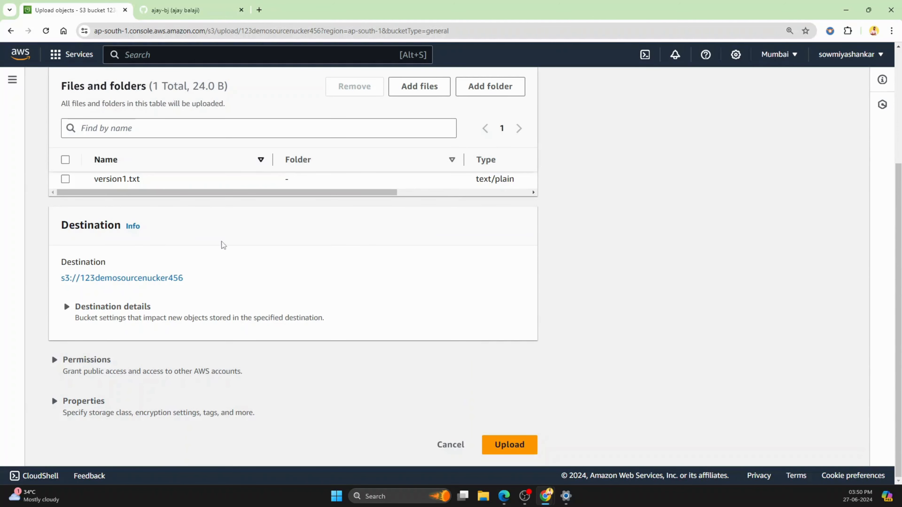
scroll(565, 426, "up", 1)
scroll(767, 331, "down", 1)
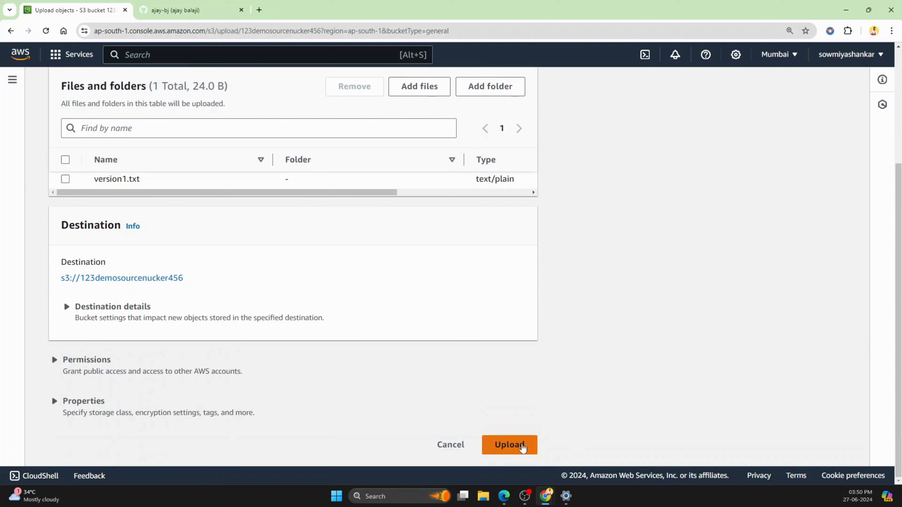
left_click(518, 451)
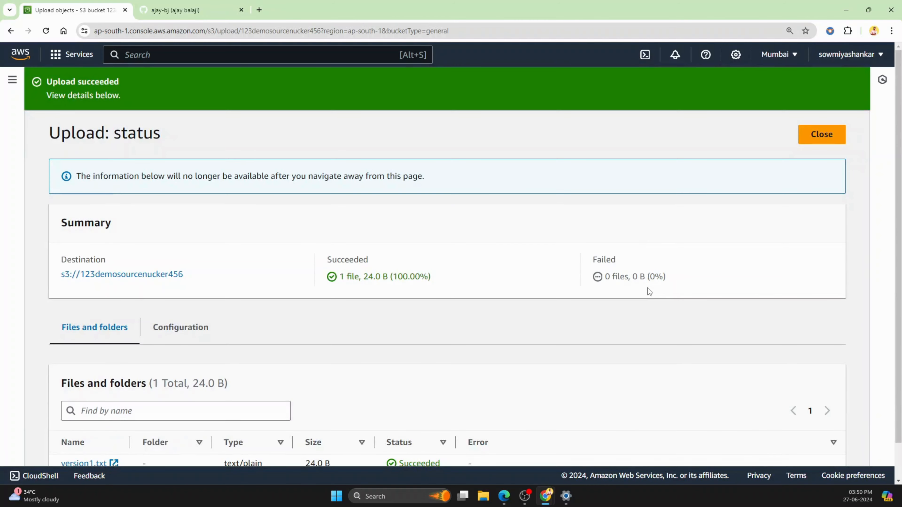
scroll(647, 285, "down", 1)
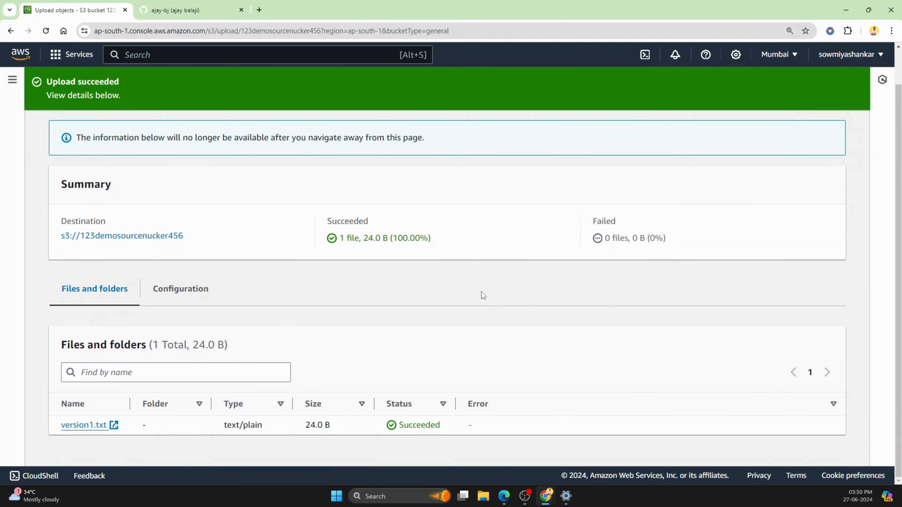
scroll(481, 292, "up", 1)
left_click(818, 140)
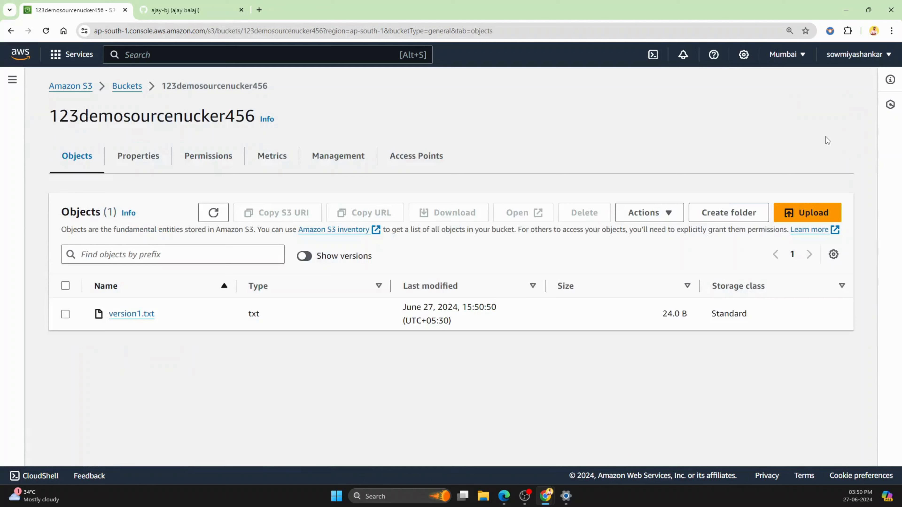
Step: Open the uploaded version1.txt object's content in the browser and enlarge the page zoom to 175%
left_click(132, 314)
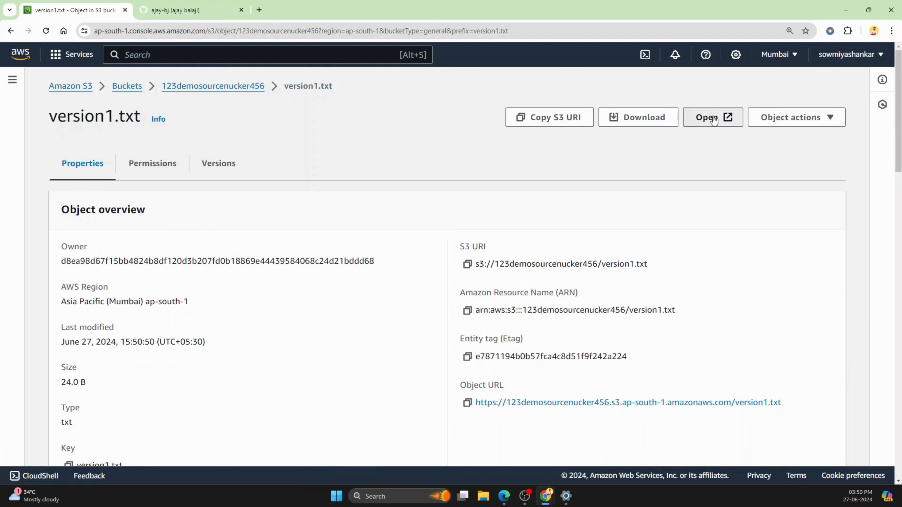
left_click(714, 119)
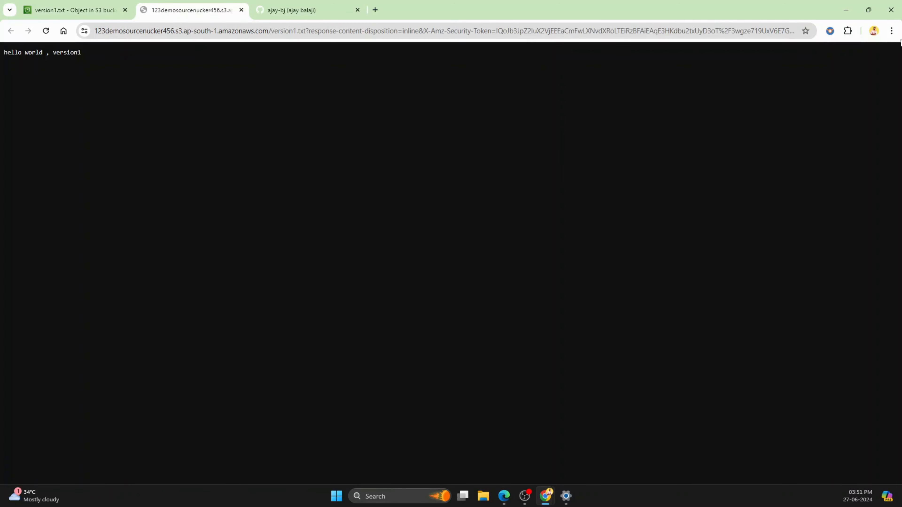
left_click(892, 31)
left_click(865, 211)
left_click(866, 210)
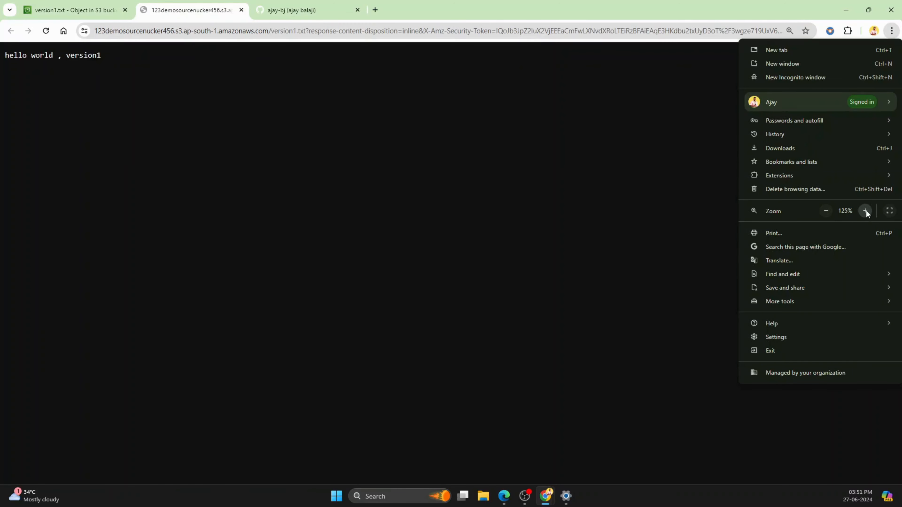
left_click(866, 211)
left_click(866, 211)
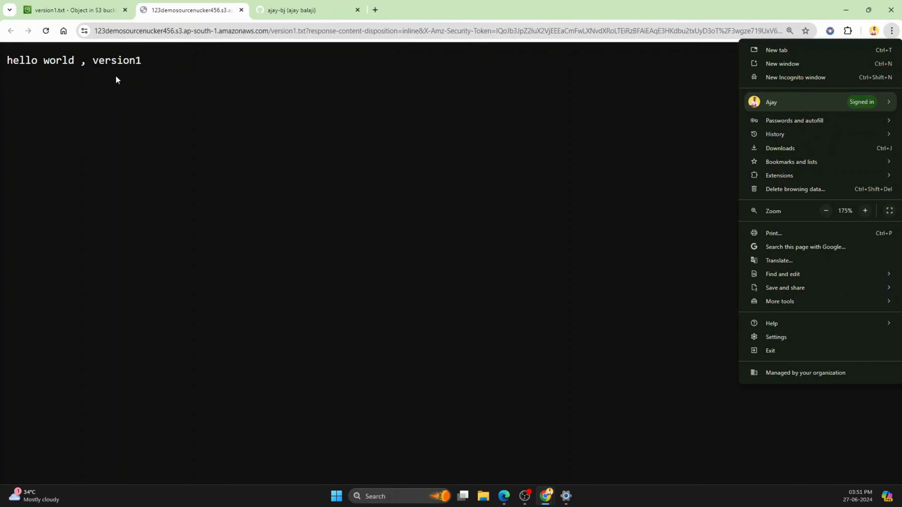
Step: Return to the version1.txt object page in the S3 console and go back to the list of buckets
left_click(69, 10)
left_click(69, 9)
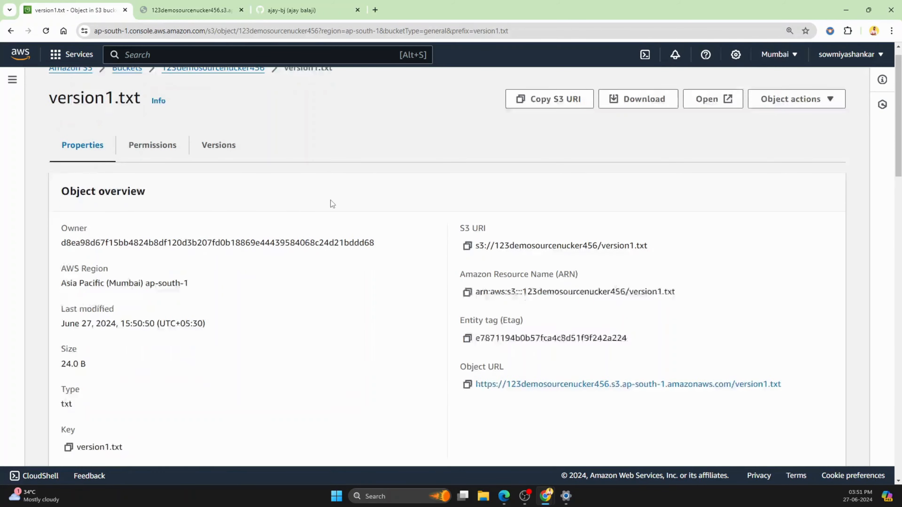
scroll(331, 204, "down", 3)
scroll(331, 202, "up", 3)
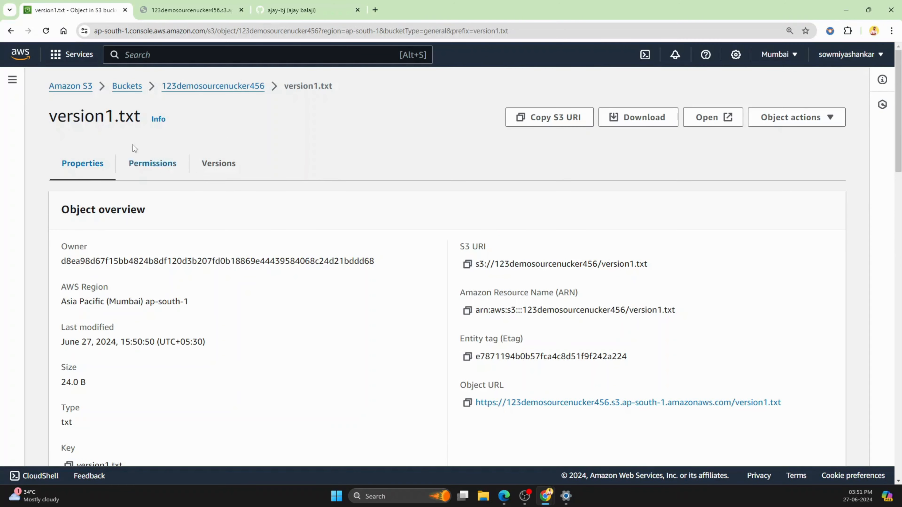
left_click(127, 87)
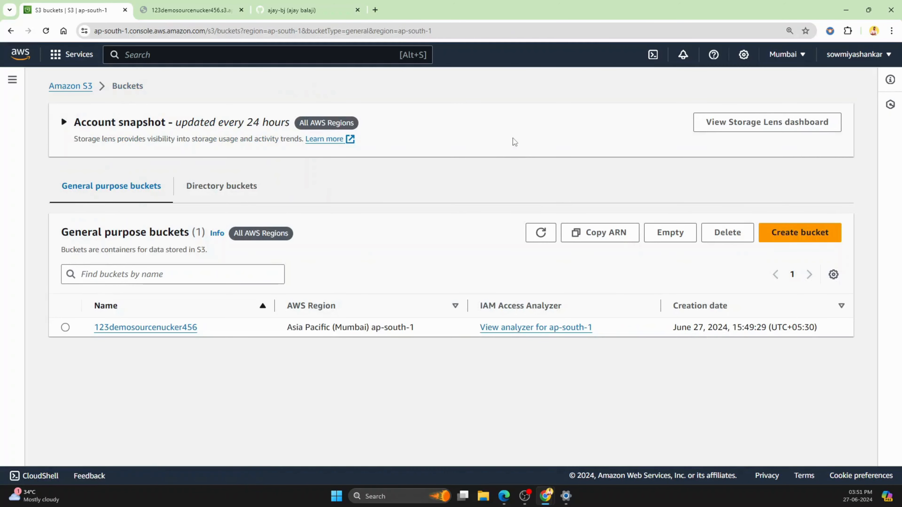
Step: Open the local version1 text file in Notepad, change its text to "hello world , version2" and save it
left_click(847, 9)
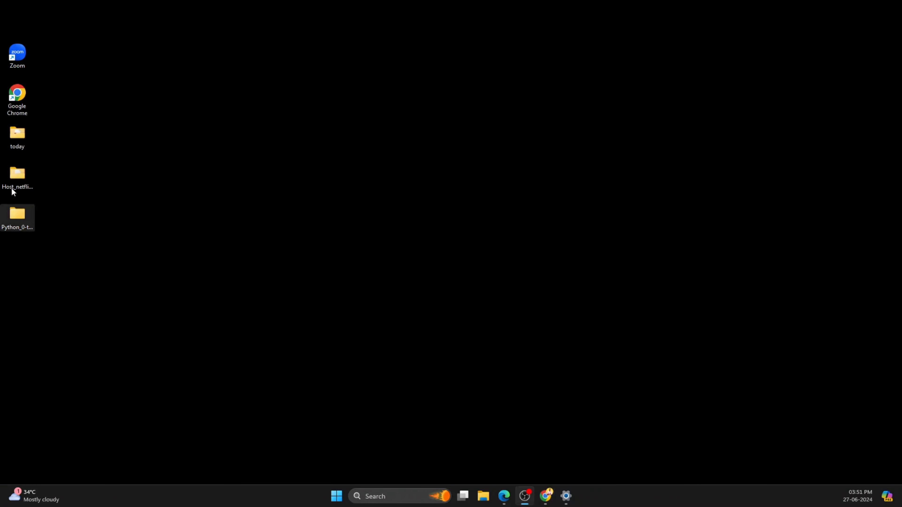
double_click(16, 175)
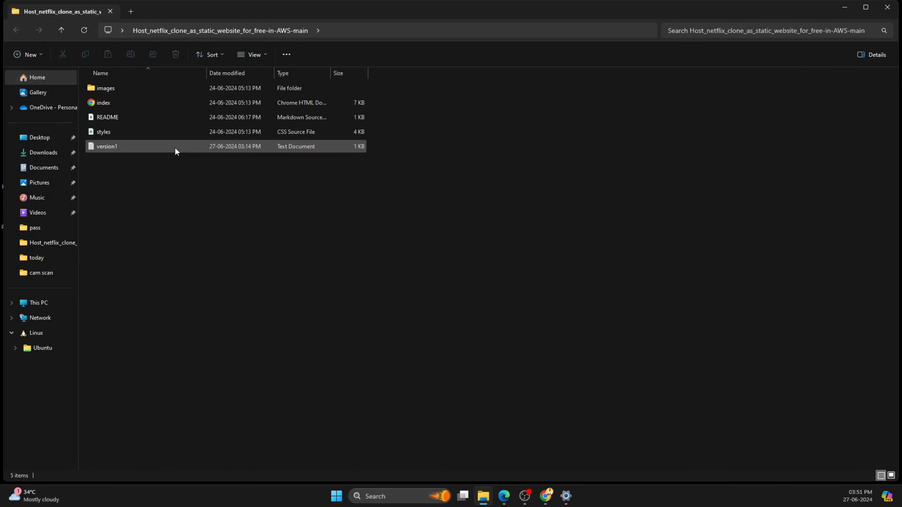
double_click(175, 149)
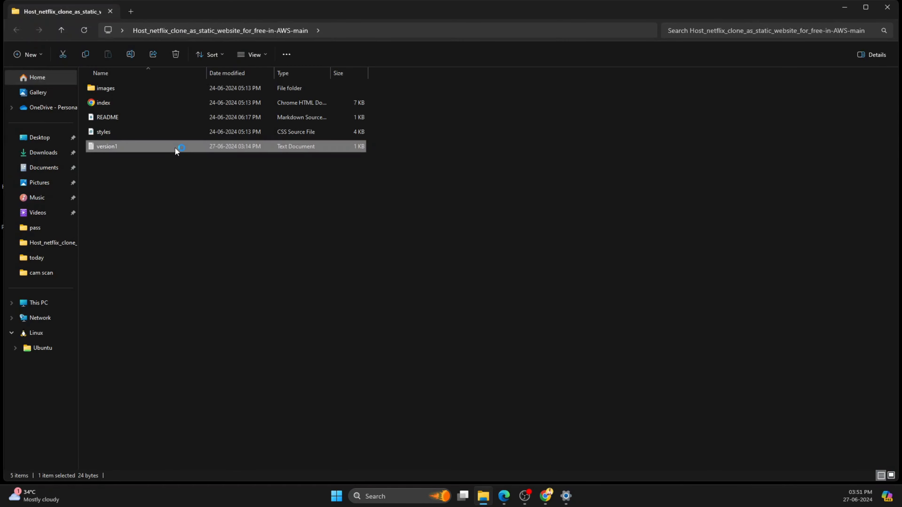
left_click(410, 206)
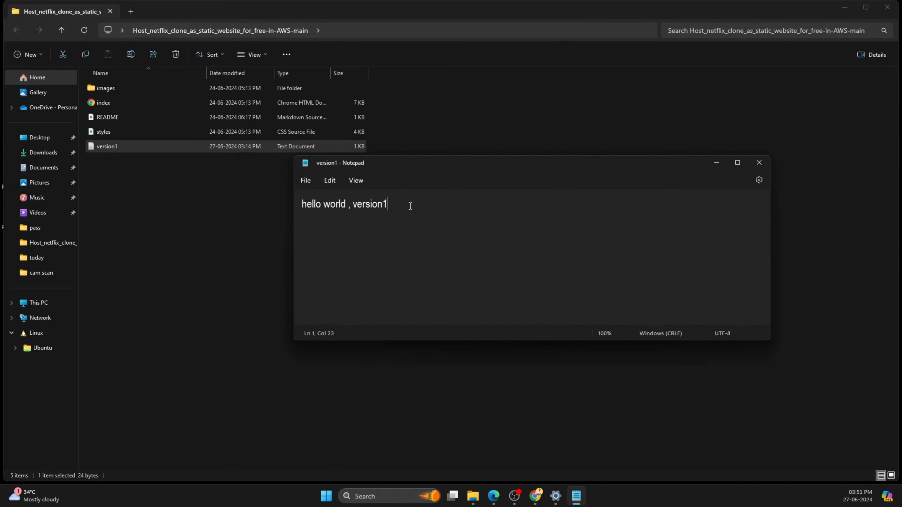
key("BackSpace")
type("2")
left_click(306, 181)
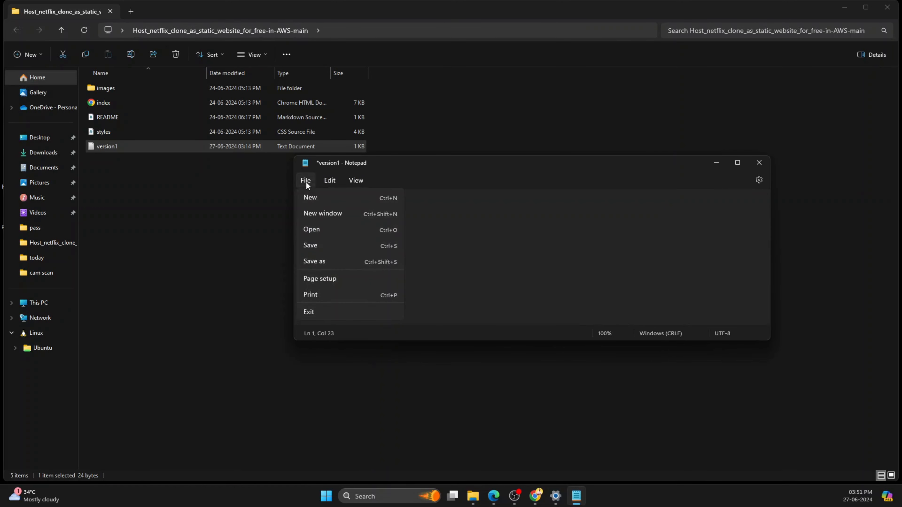
left_click(319, 245)
left_click(760, 163)
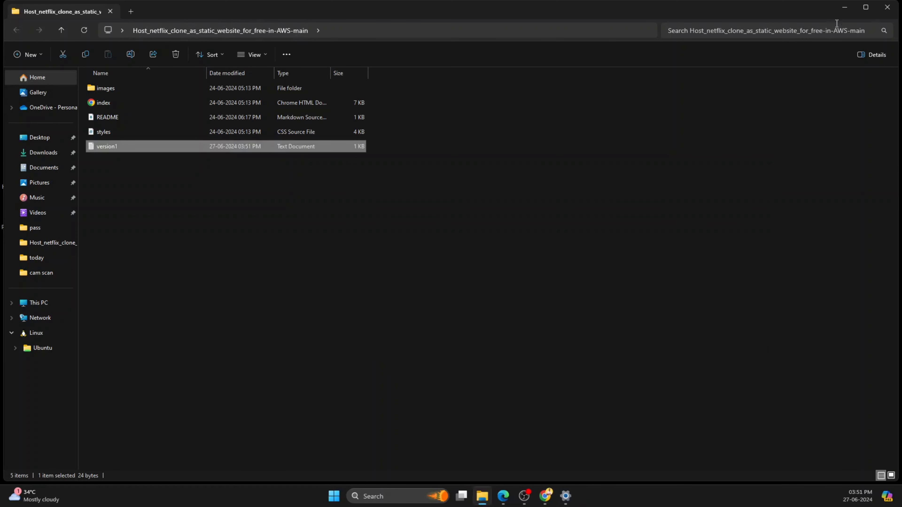
Step: Switch back to the S3 console in Chrome and add the edited version1.txt to a new upload in bucket 123demosourcenucker456
left_click(845, 8)
mouse_move(546, 500)
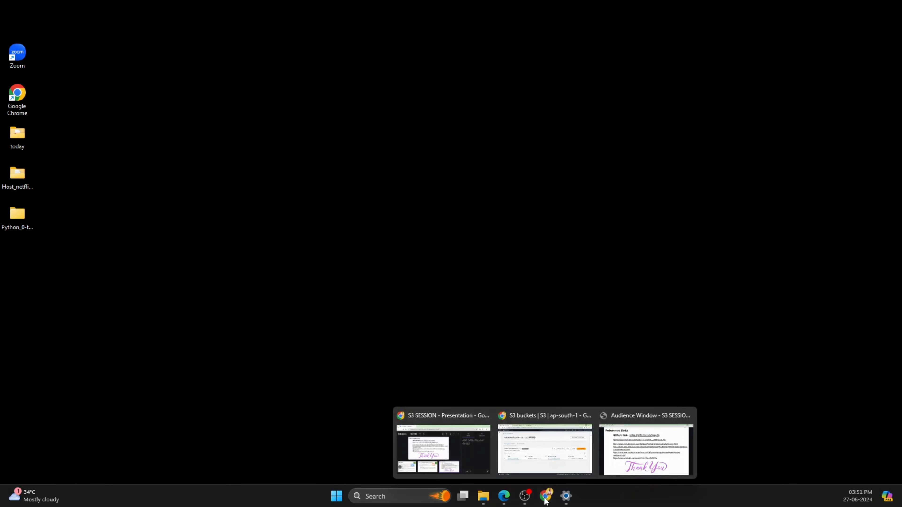
left_click(533, 464)
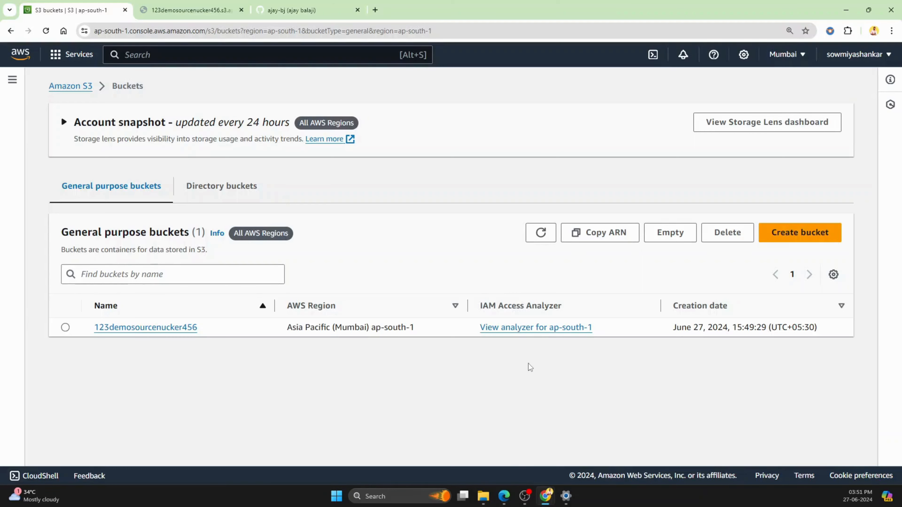
left_click(165, 328)
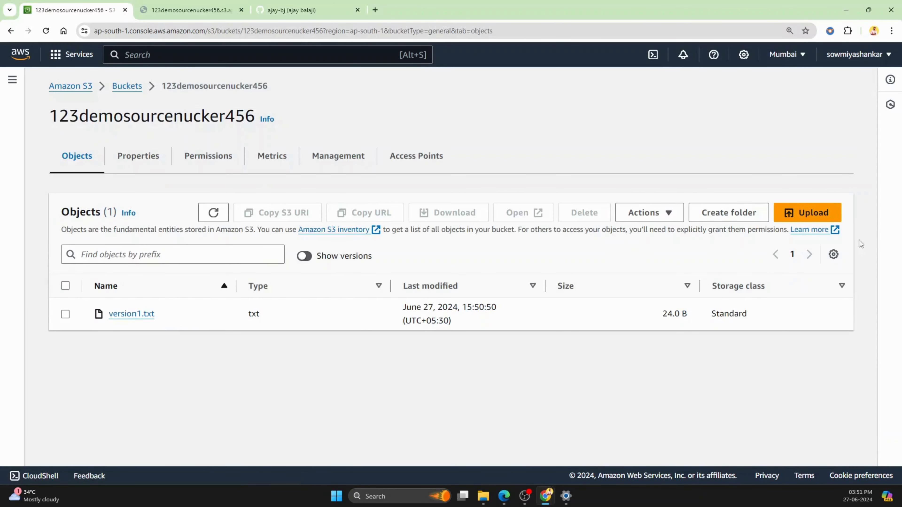
left_click(823, 217)
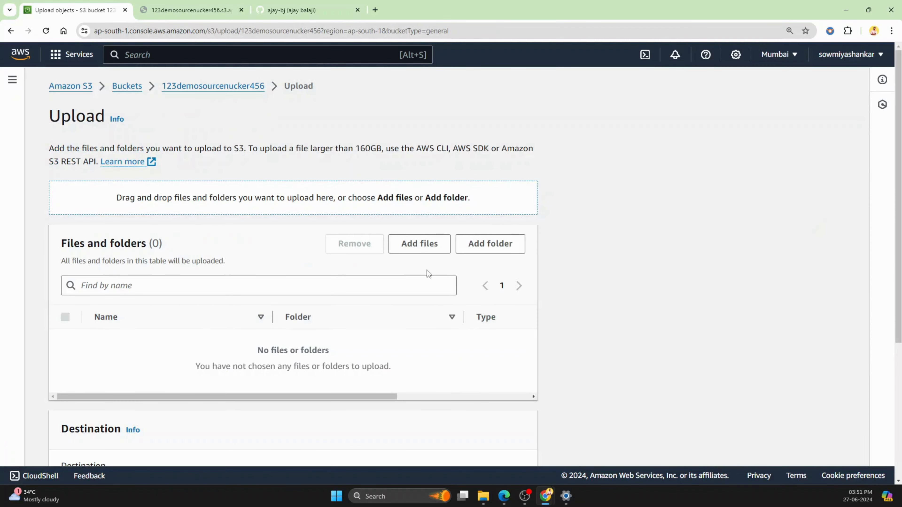
left_click(419, 249)
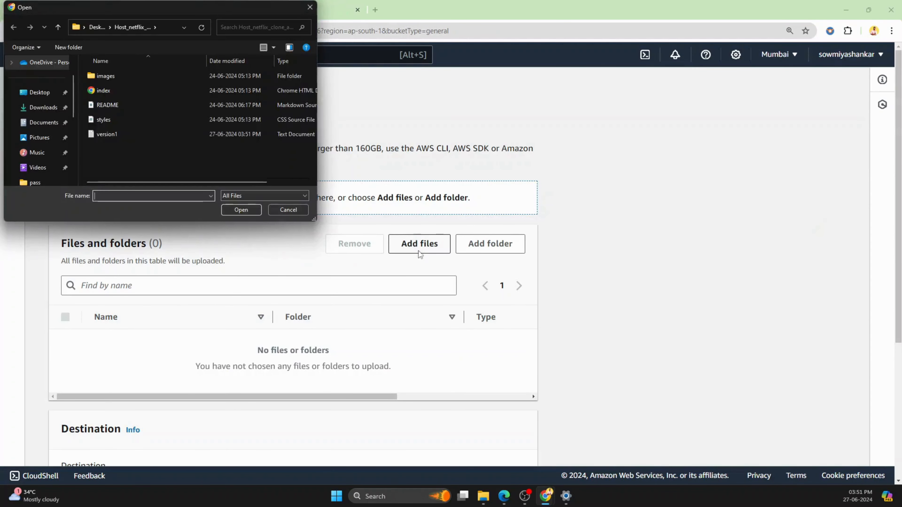
double_click(121, 134)
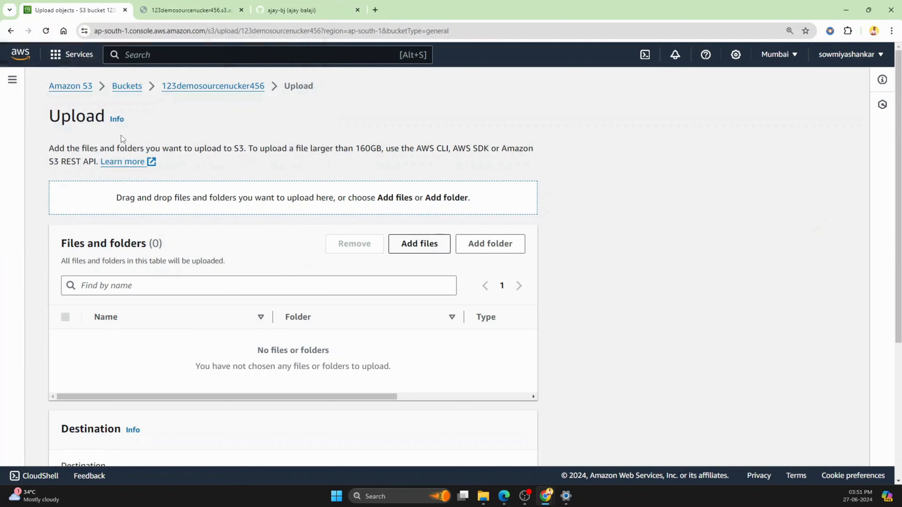
Step: Upload the edited version1.txt to the bucket as a new version and return to the object list
scroll(231, 302, "down", 3)
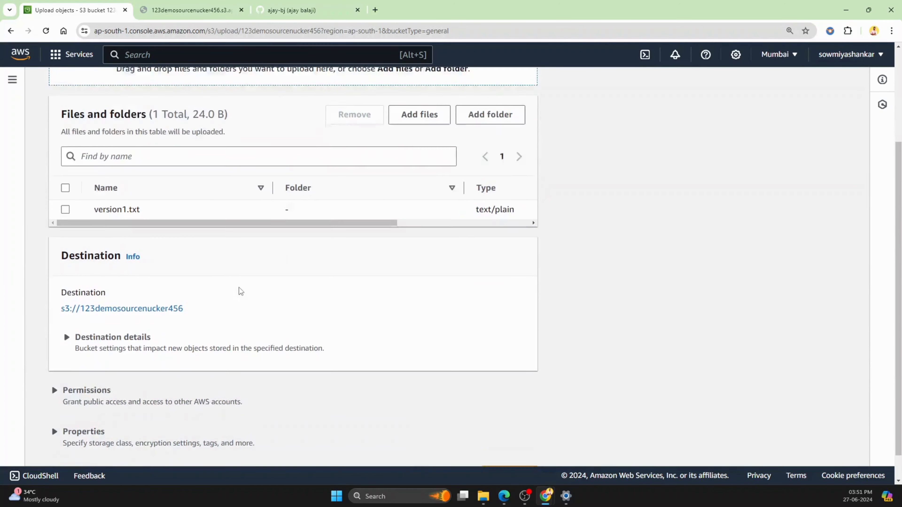
scroll(241, 291, "down", 1)
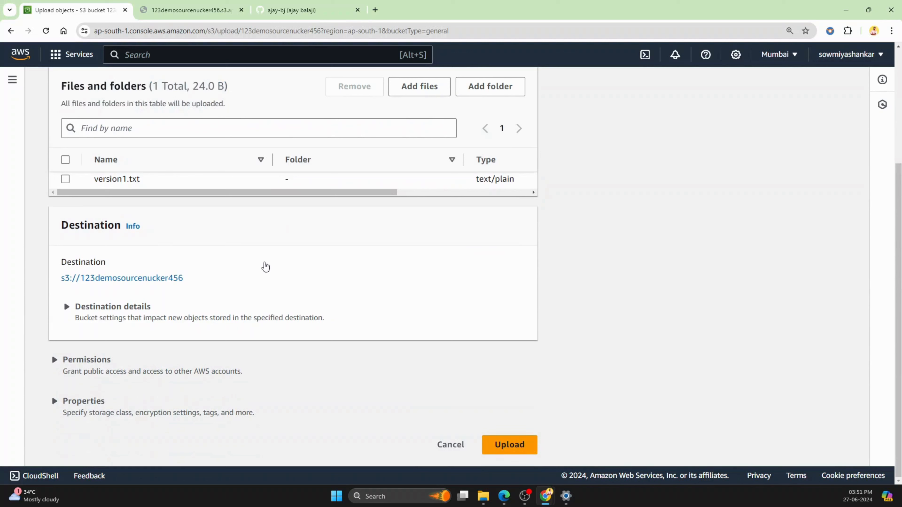
left_click(65, 179)
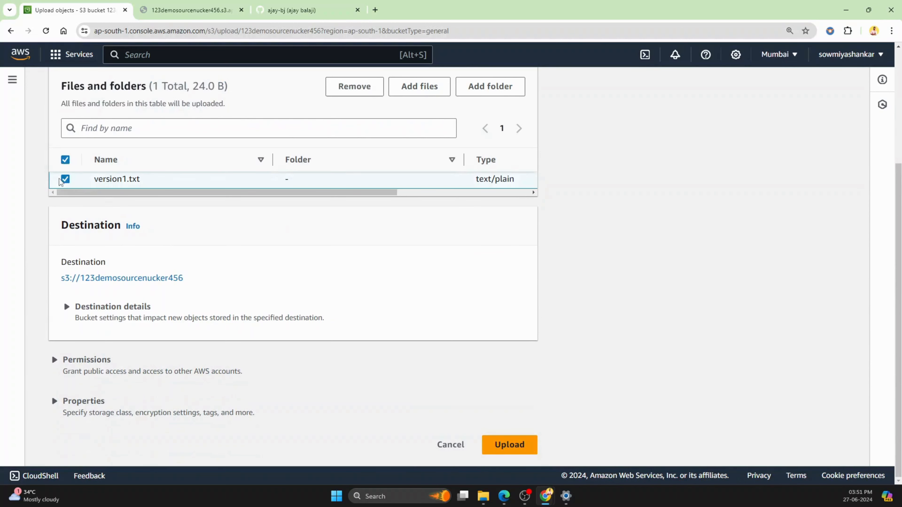
left_click(510, 446)
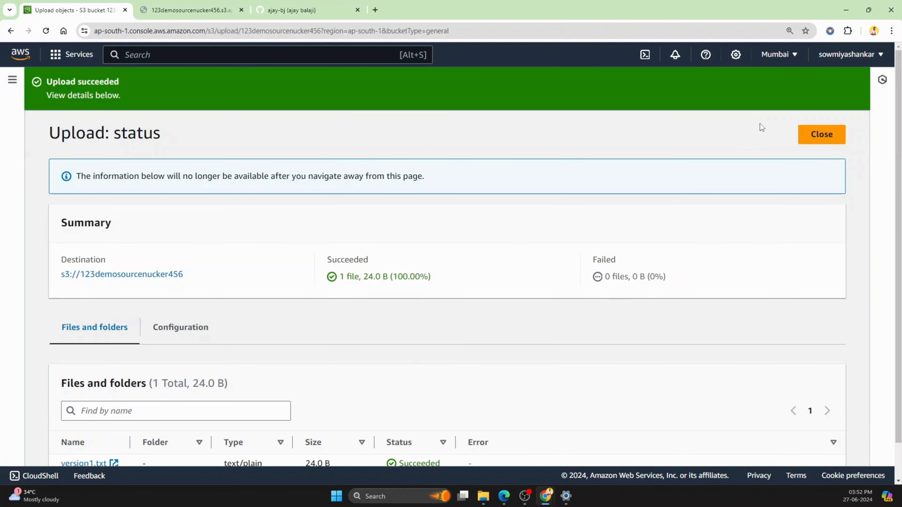
left_click(819, 141)
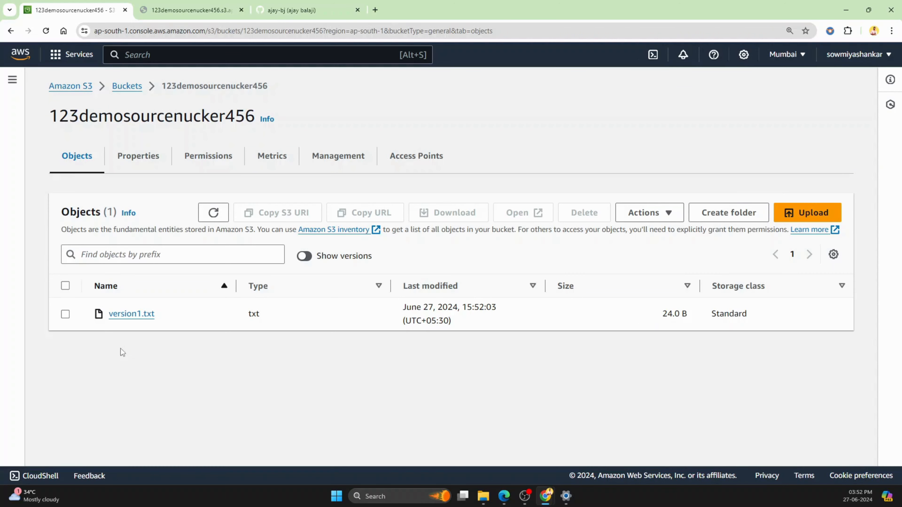
Step: Show the object versions in the bucket and open both versions of version1.txt in separate browser tabs
left_click(306, 256)
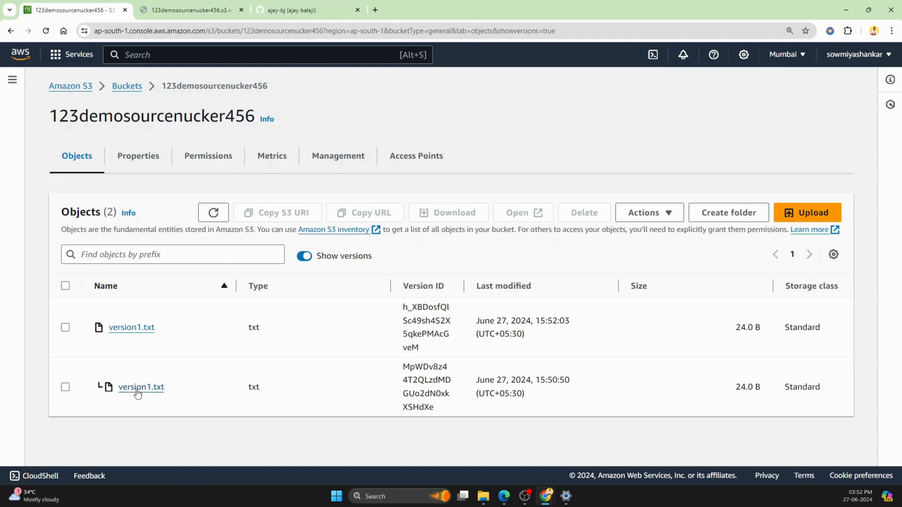
right_click(132, 328)
left_click(154, 338)
right_click(143, 387)
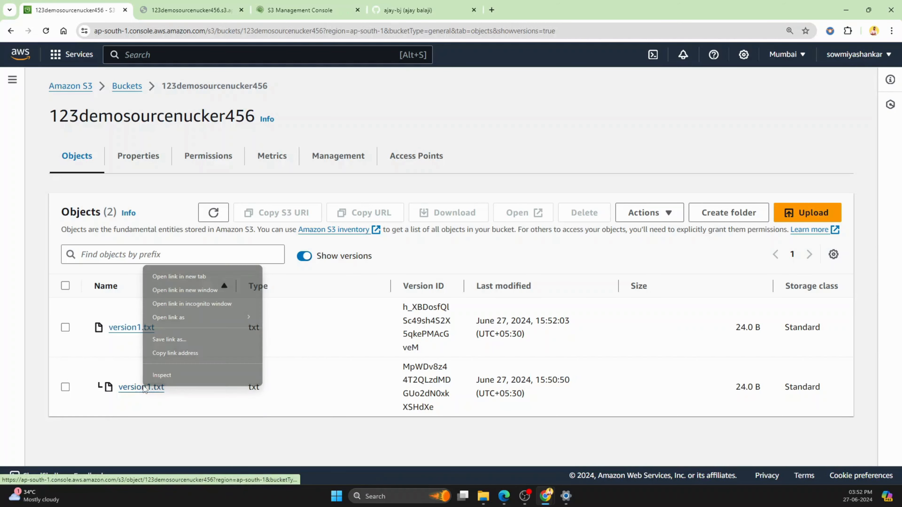
left_click(169, 276)
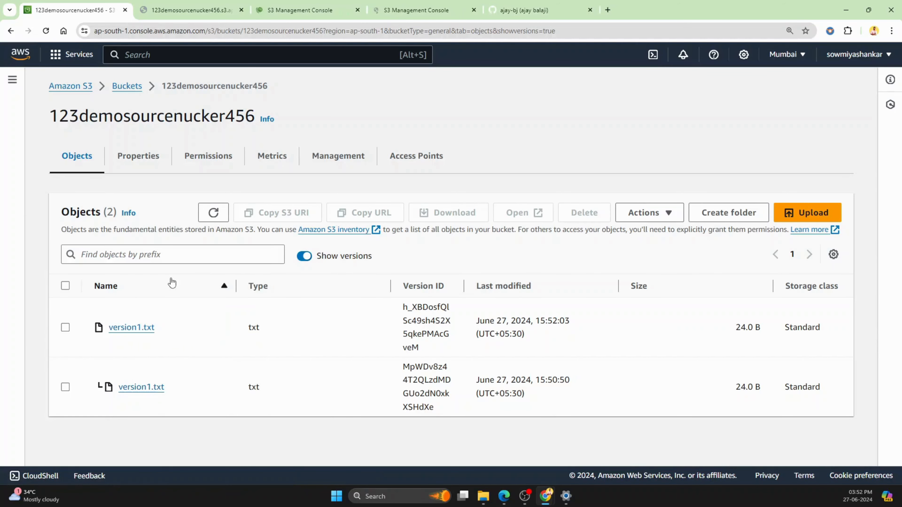
Step: View the text content of the newest version of version1.txt in the browser
left_click(280, 9)
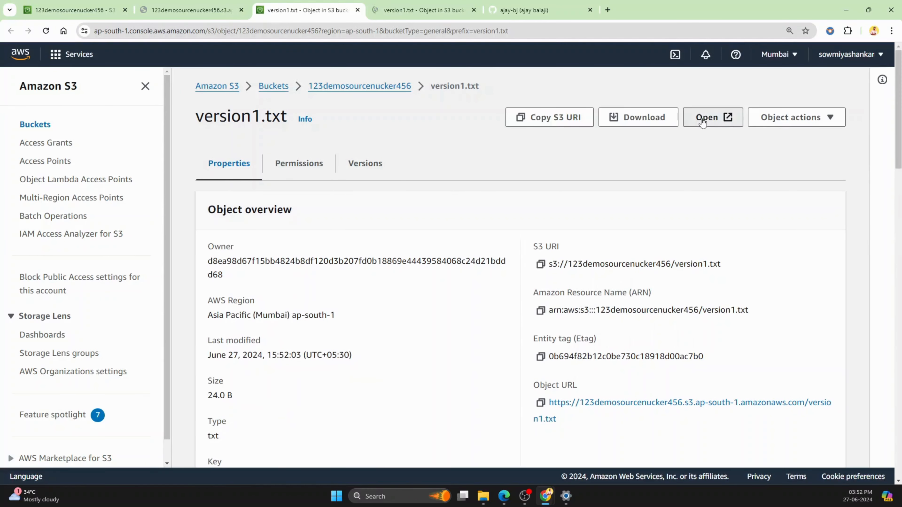
left_click(702, 119)
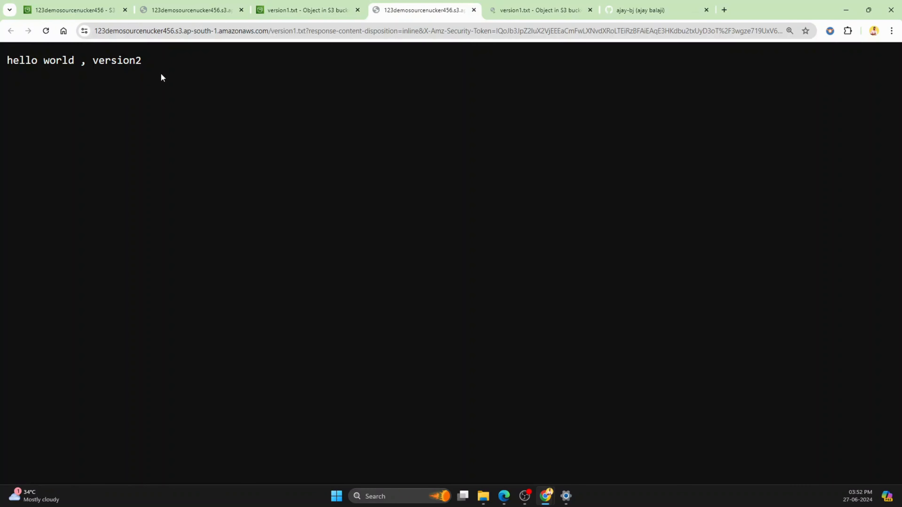
Step: View the text content of the older version of version1.txt and return to the bucket's object list
left_click(527, 7)
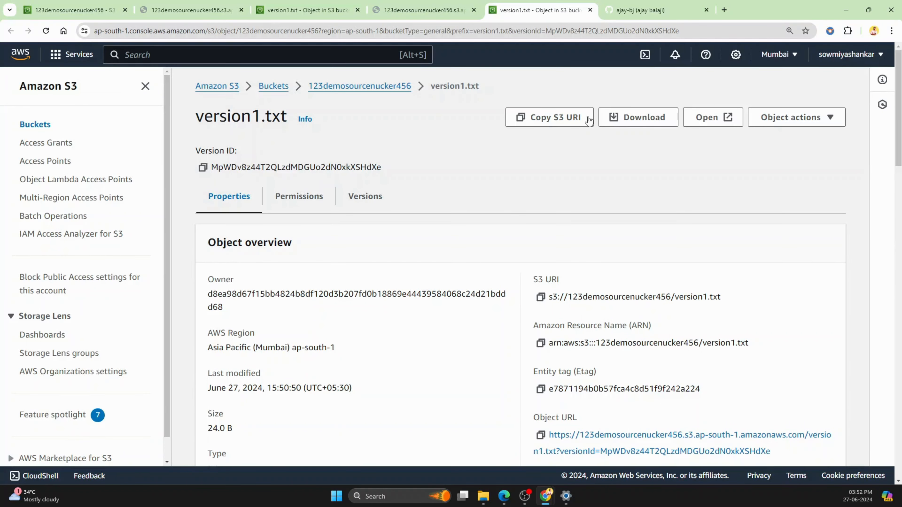
left_click(705, 117)
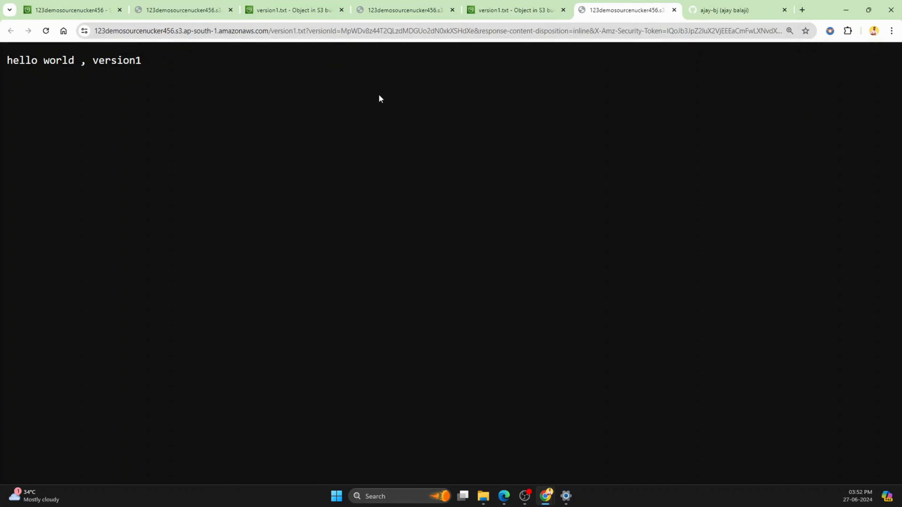
left_click(84, 12)
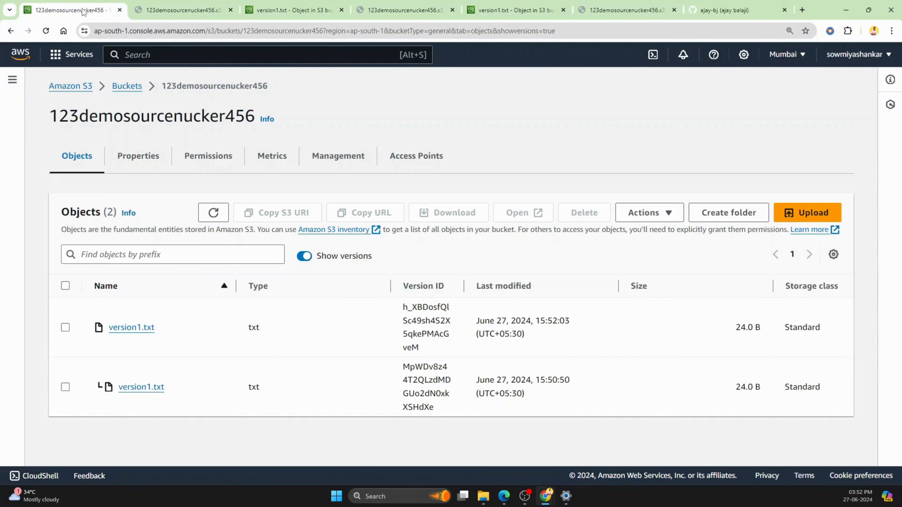
Step: Hide the object versions and delete version1.txt from the bucket, confirming with "delete", and close the deletion status
left_click(304, 257)
left_click(66, 315)
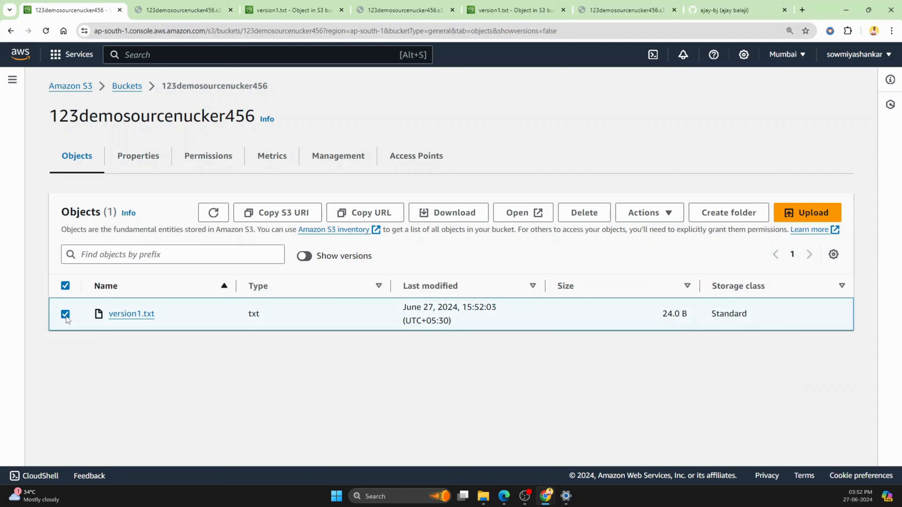
left_click(596, 220)
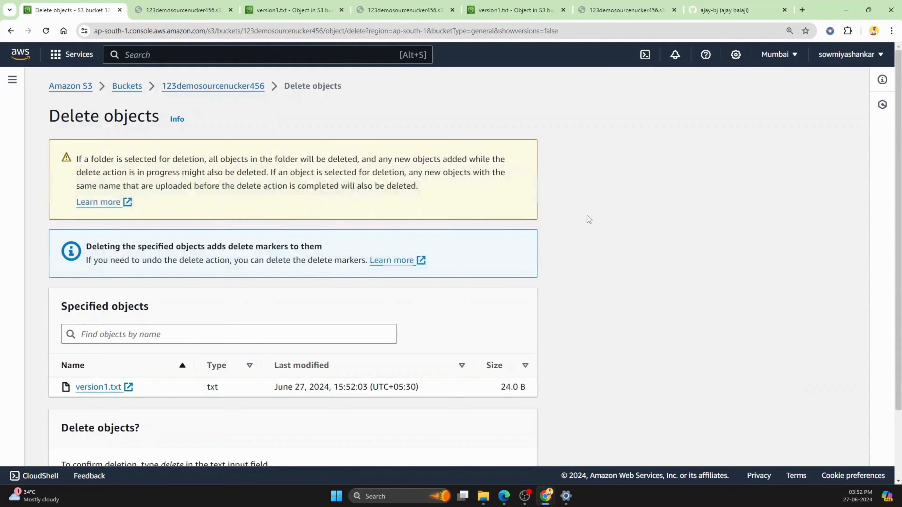
scroll(308, 314, "down", 2)
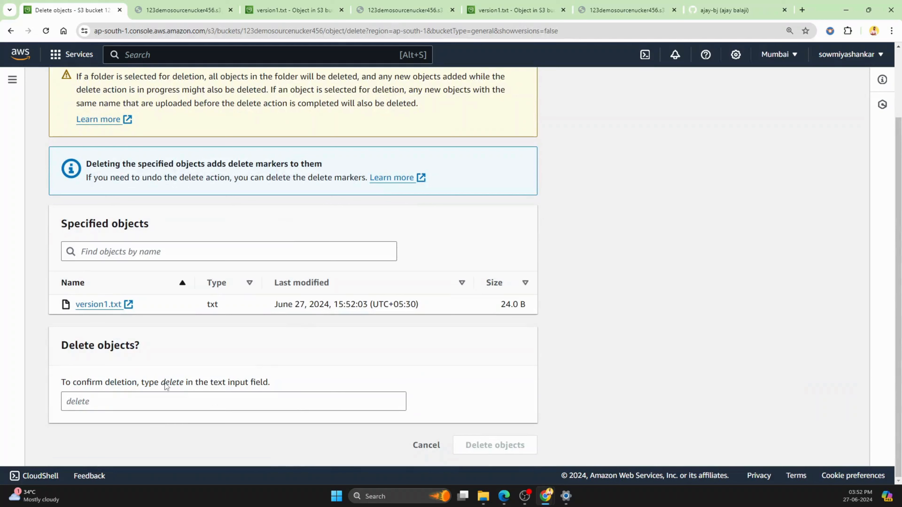
left_click_drag(161, 382, 184, 388)
key("ctrl+c")
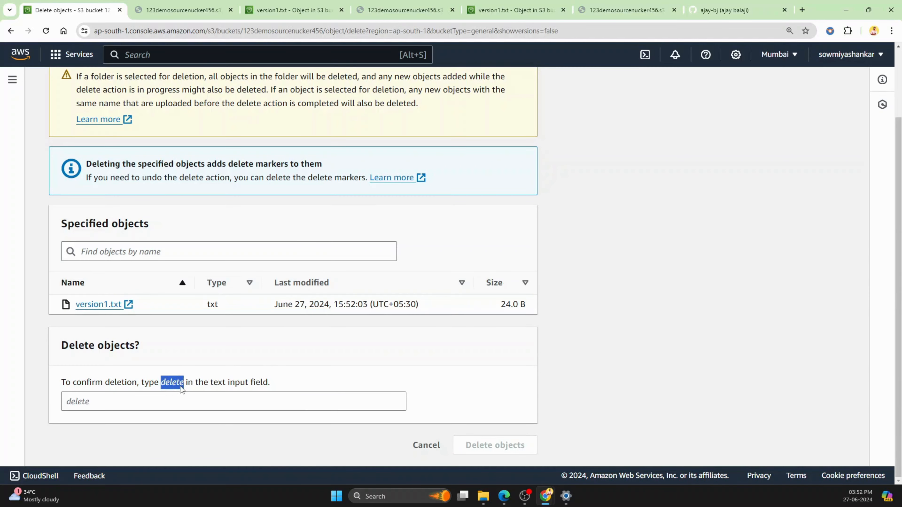
left_click(131, 405)
key("ctrl+v")
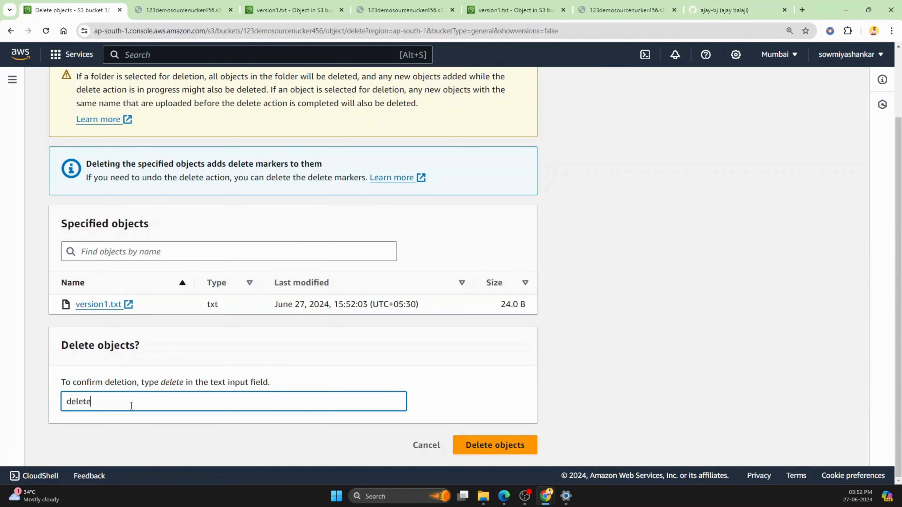
left_click(481, 446)
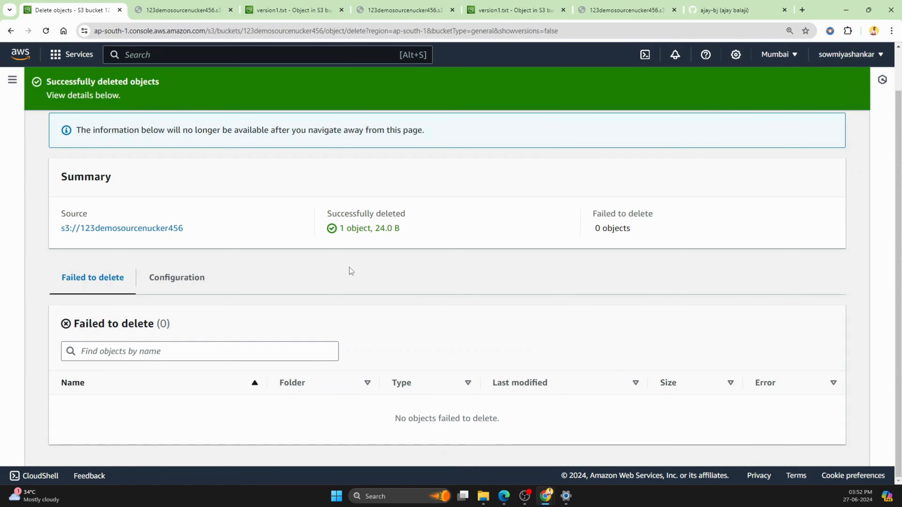
scroll(218, 268, "up", 1)
left_click(822, 135)
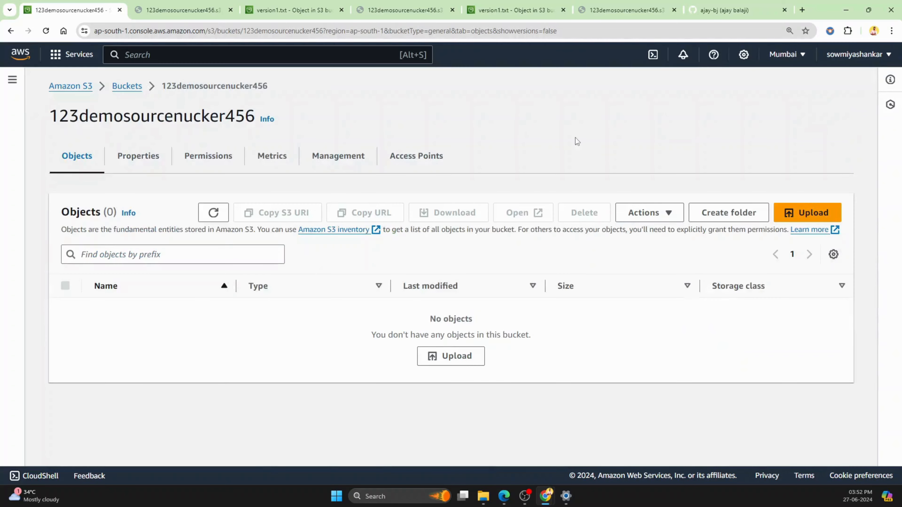
Step: Reopen bucket 123demosourcenucker456 from the bucket list and show its object versions, including the delete marker
left_click(128, 86)
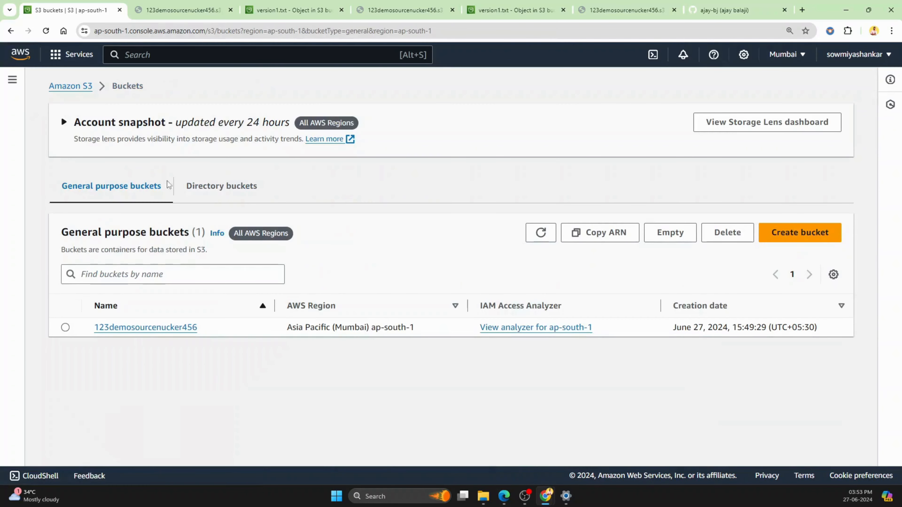
left_click(125, 328)
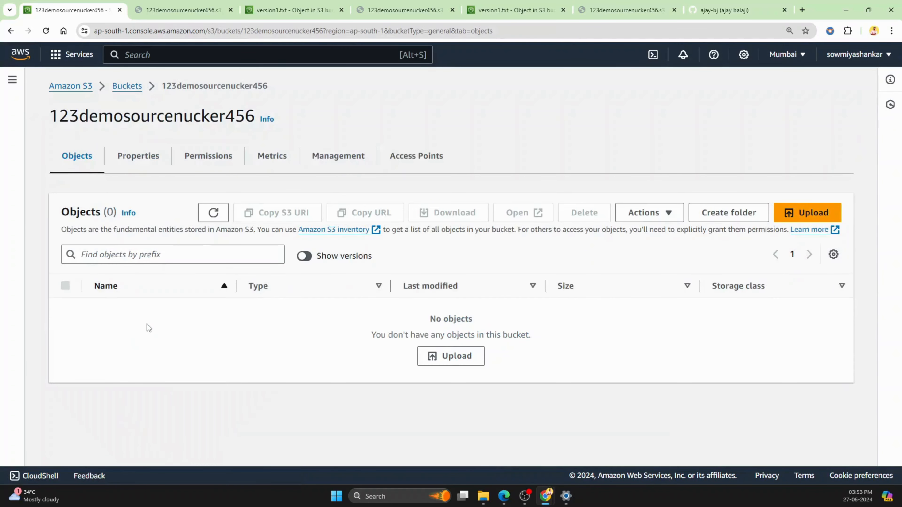
left_click(308, 256)
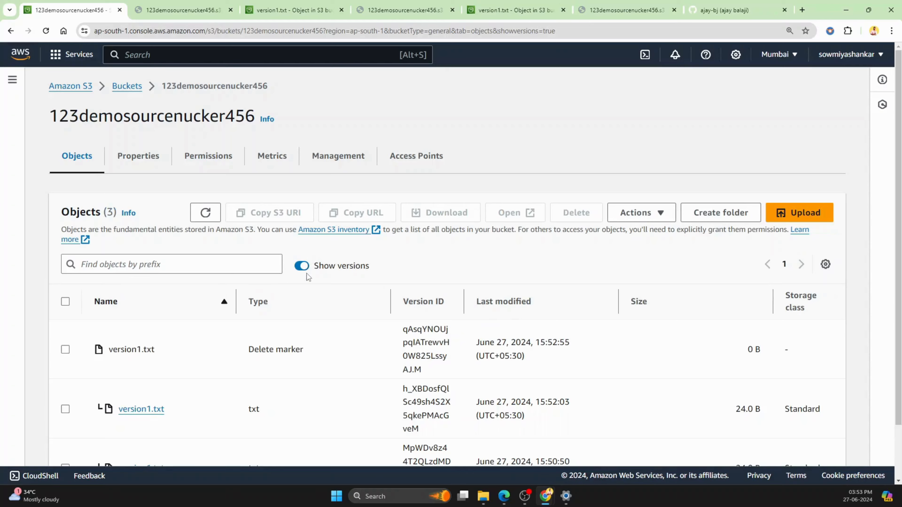
scroll(305, 279, "down", 2)
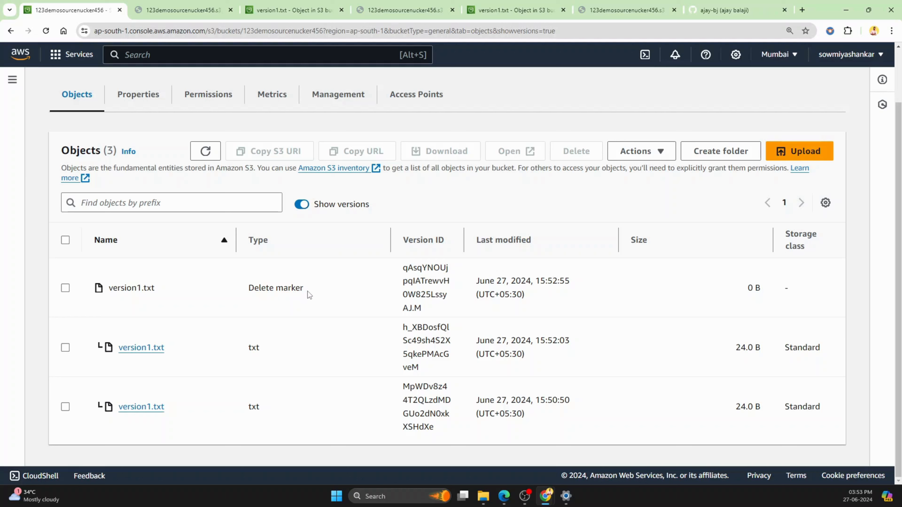
Step: Remove the delete marker of version1.txt, confirming with "permanently delete", and hide the object versions in the bucket
left_click(65, 288)
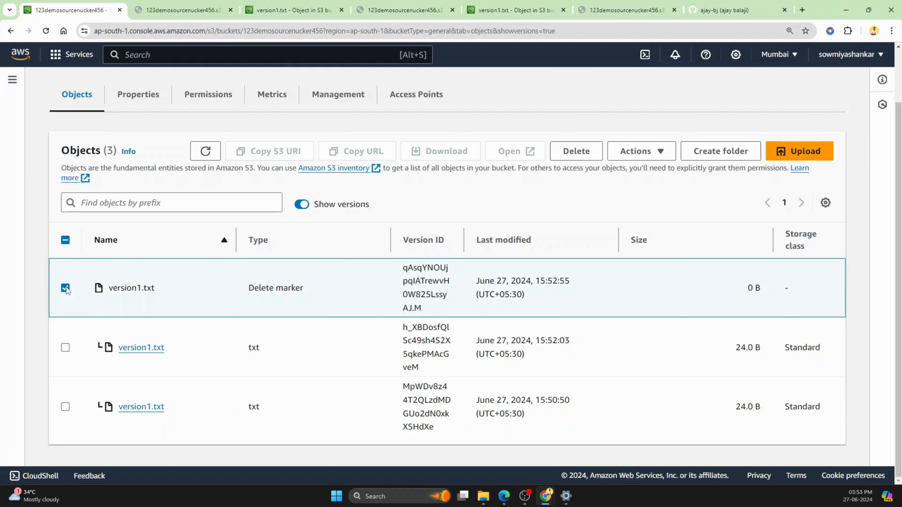
left_click(577, 152)
scroll(247, 323, "down", 2)
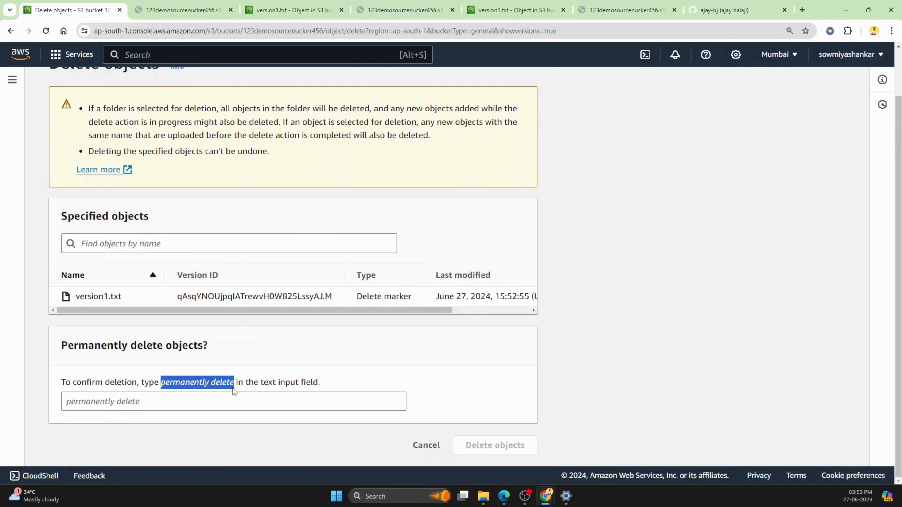
left_click(183, 405)
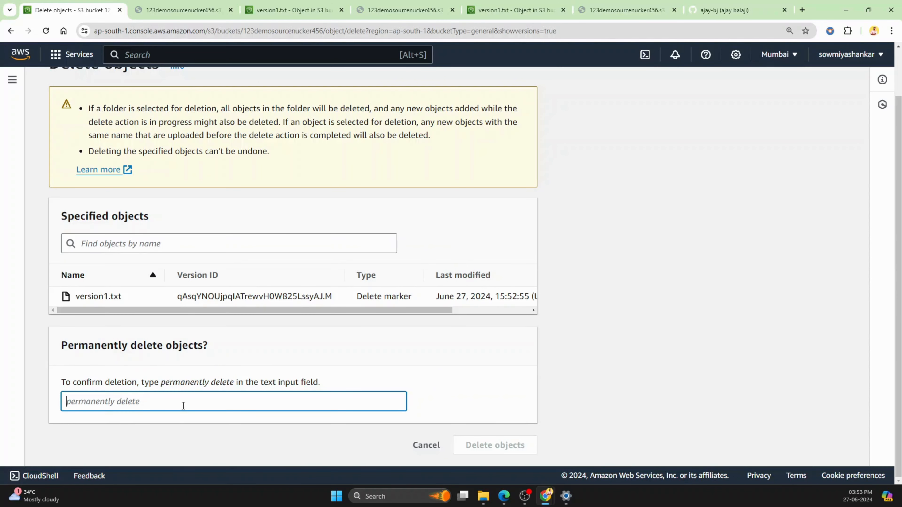
type("permanently delete")
left_click(485, 455)
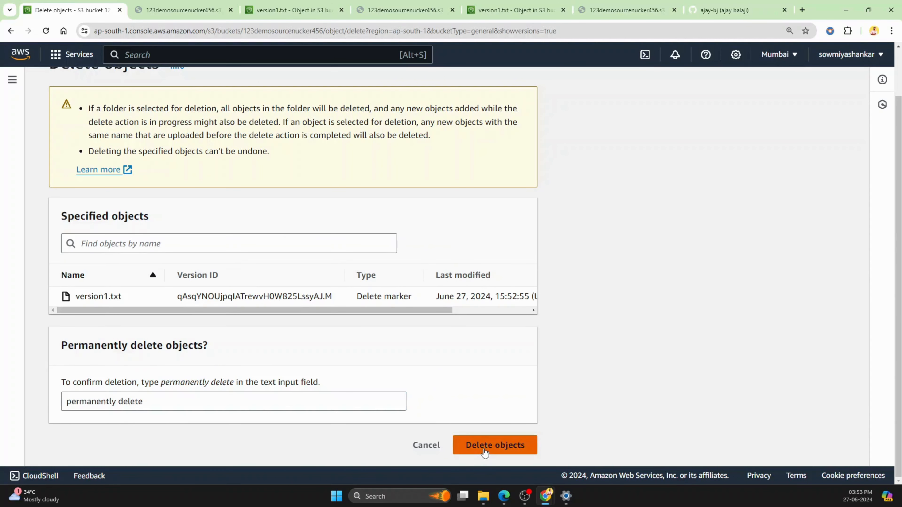
scroll(479, 292, "up", 3)
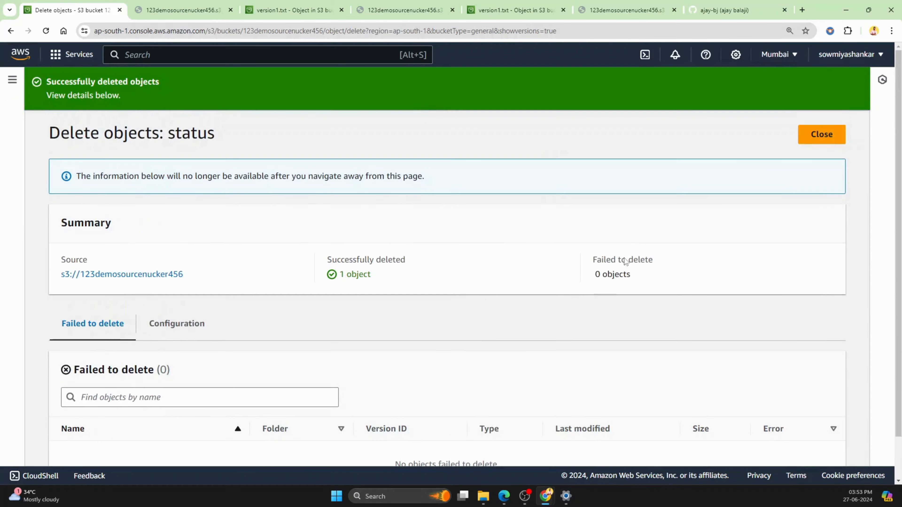
left_click(813, 134)
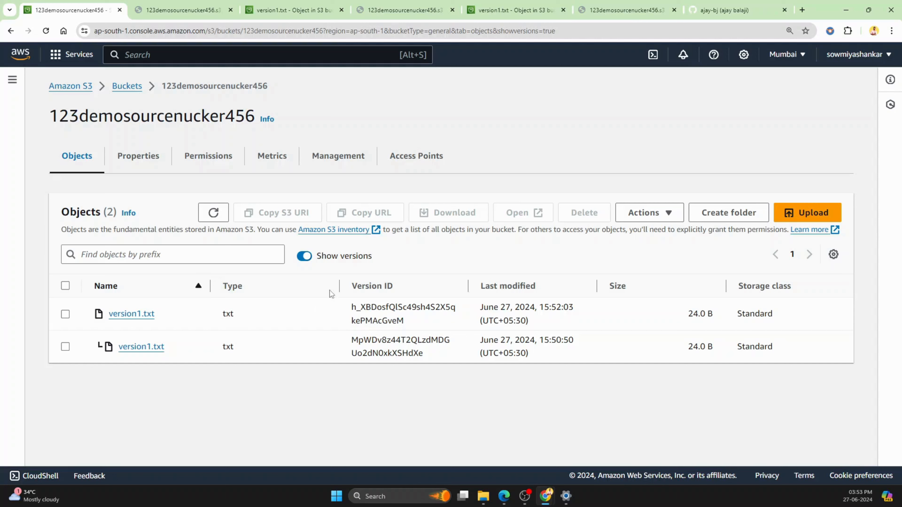
left_click(304, 257)
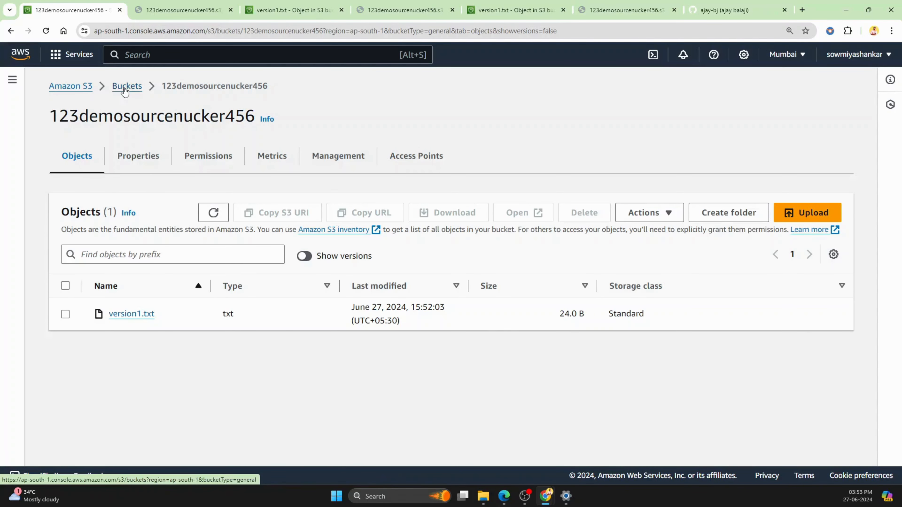
Step: Return to the bucket list and start a new S3 bucket named 666sourcebucket222
left_click(127, 86)
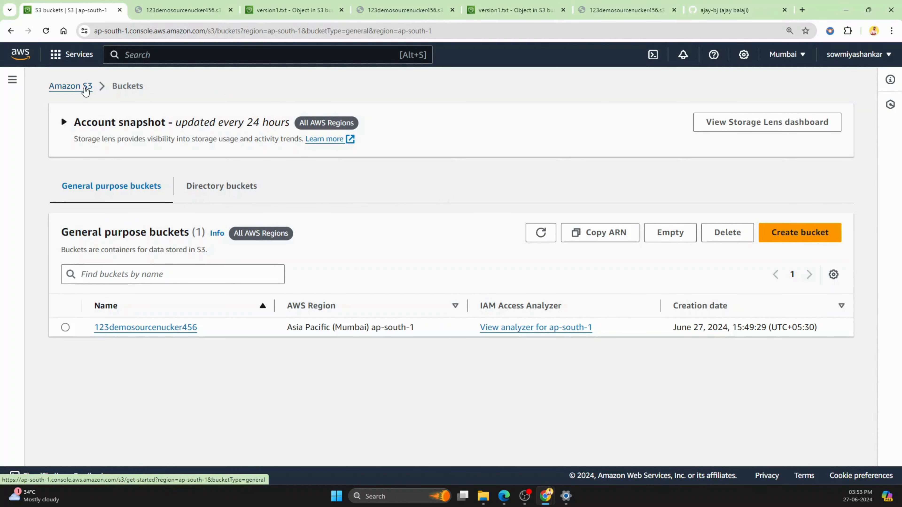
left_click(83, 88)
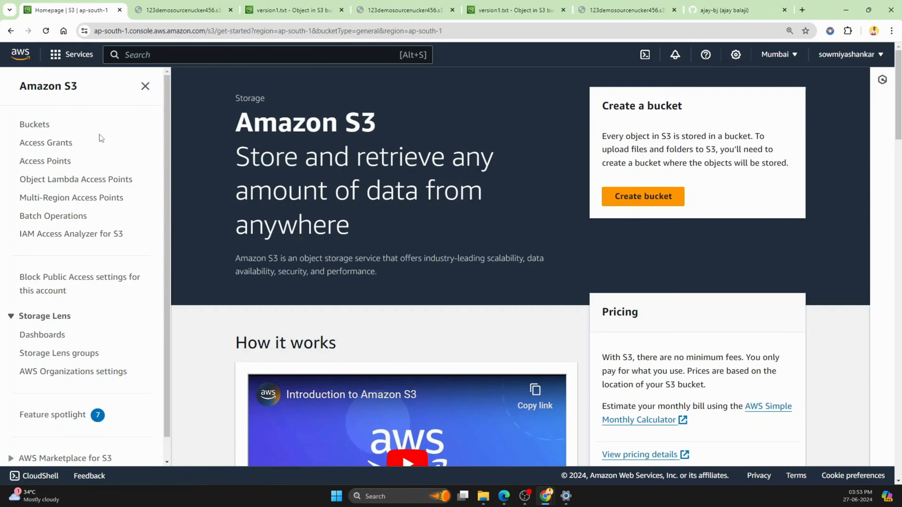
left_click(35, 125)
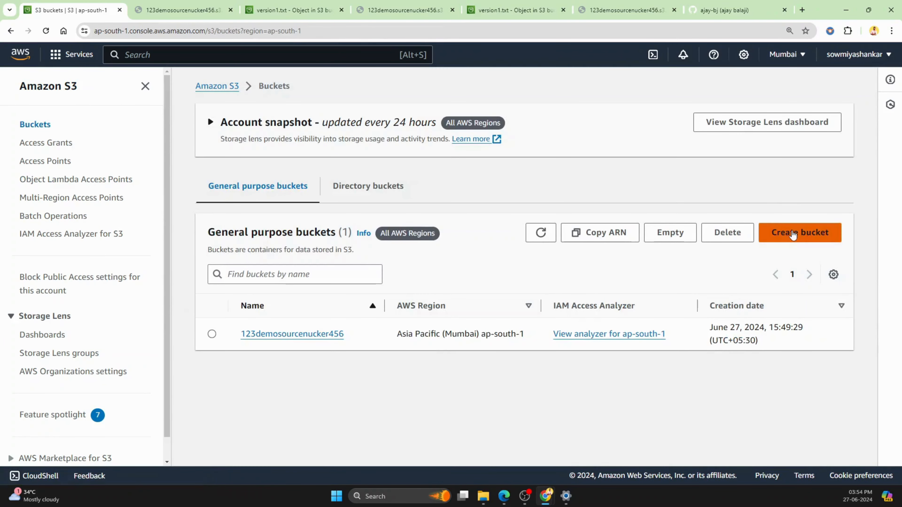
left_click(792, 232)
left_click(260, 266)
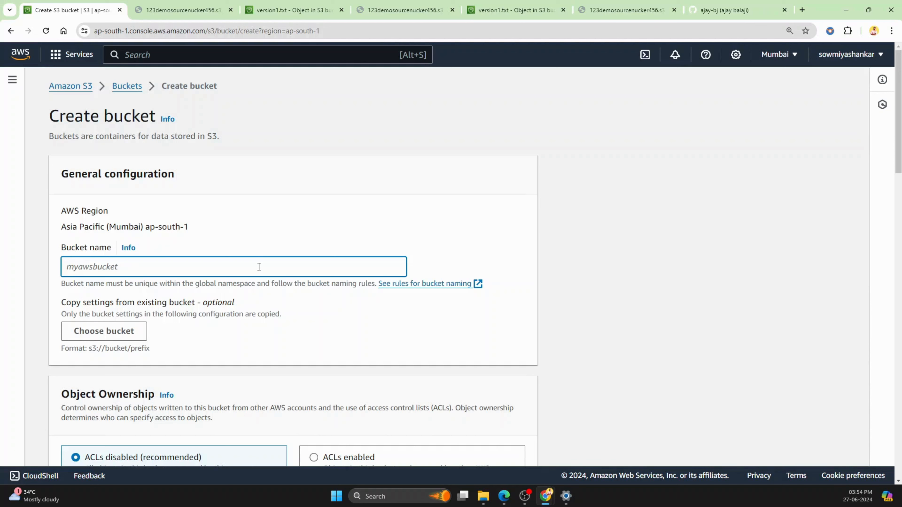
type("12")
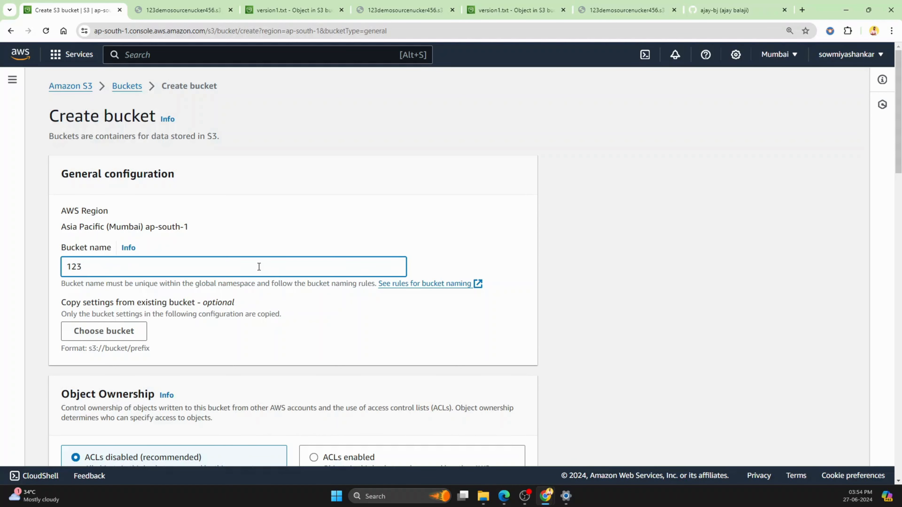
type("3")
key("BackSpace")
key("BackSpace")
key("BackSpace")
type("666sourcebucket222")
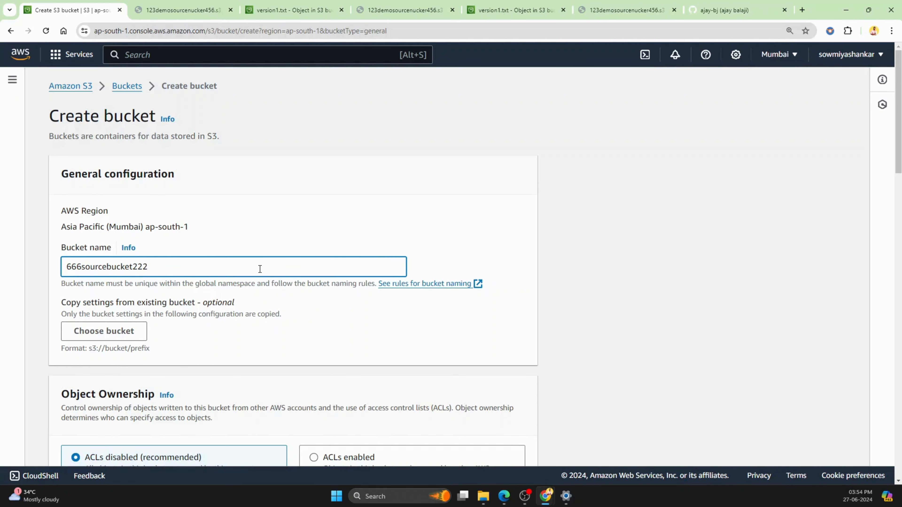
Step: Enable Bucket Versioning for the new bucket
scroll(339, 294, "down", 15)
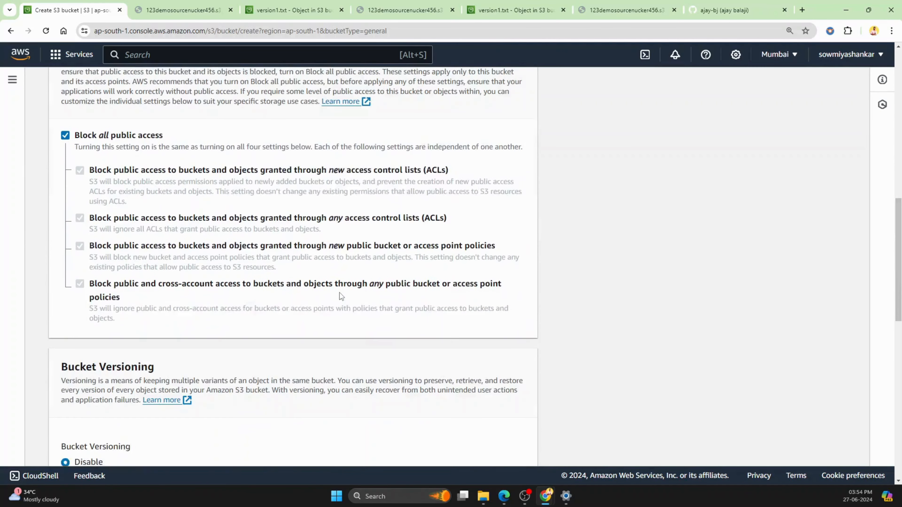
scroll(340, 292, "down", 3)
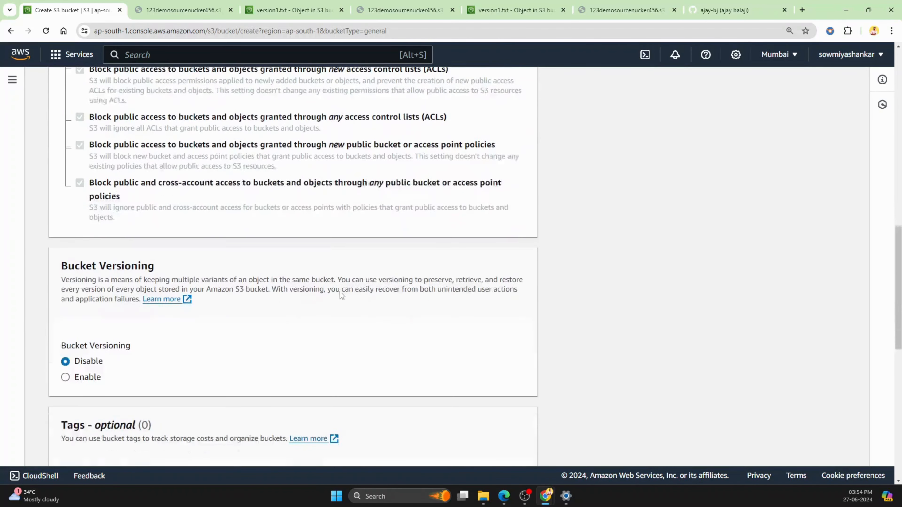
left_click(65, 377)
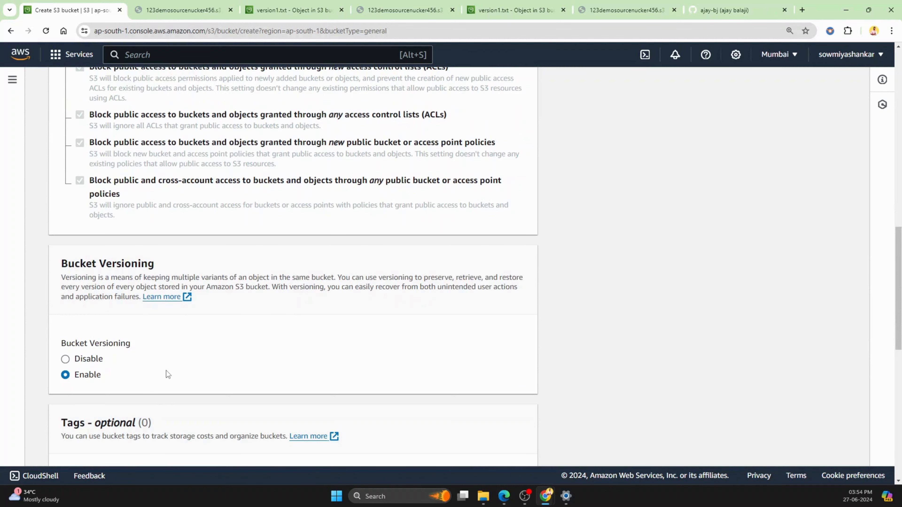
Step: Add a tag with key demo and value replication, and create the bucket with the default encryption settings
scroll(166, 371, "down", 3)
scroll(167, 280, "down", 7)
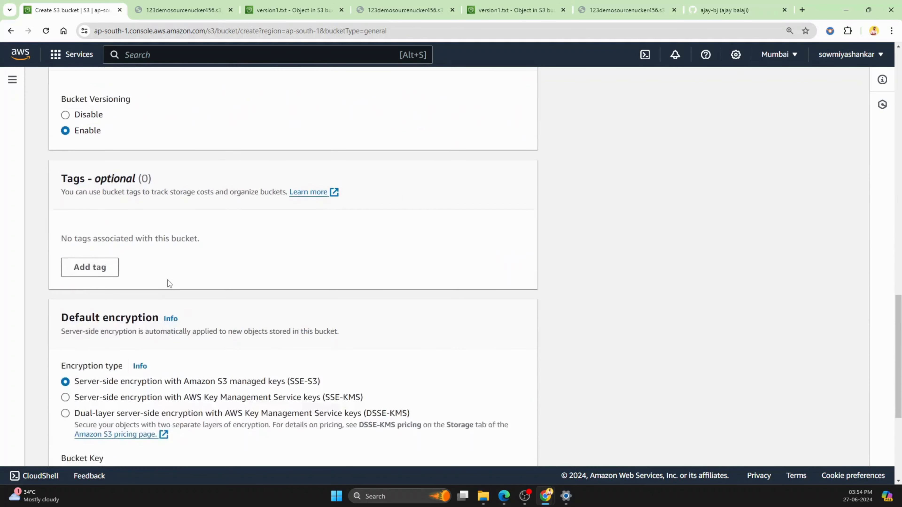
left_click(80, 168)
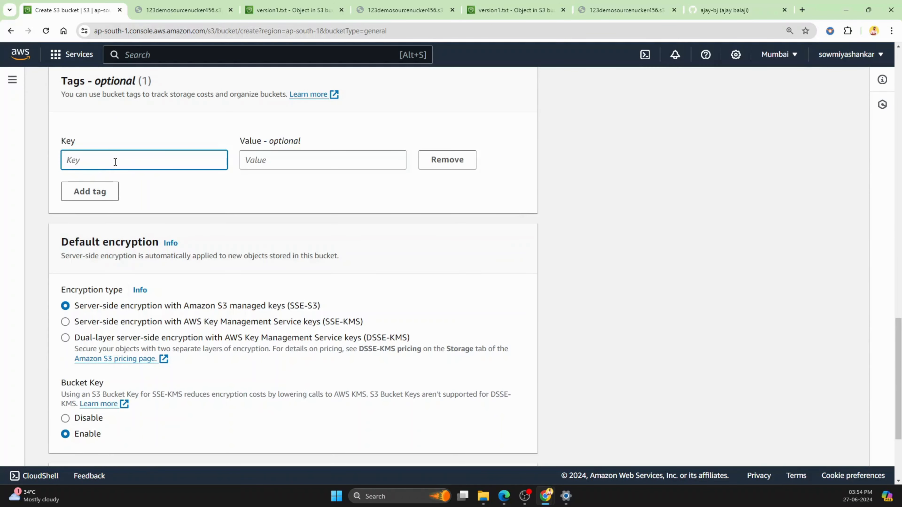
type("demo")
left_click(281, 158)
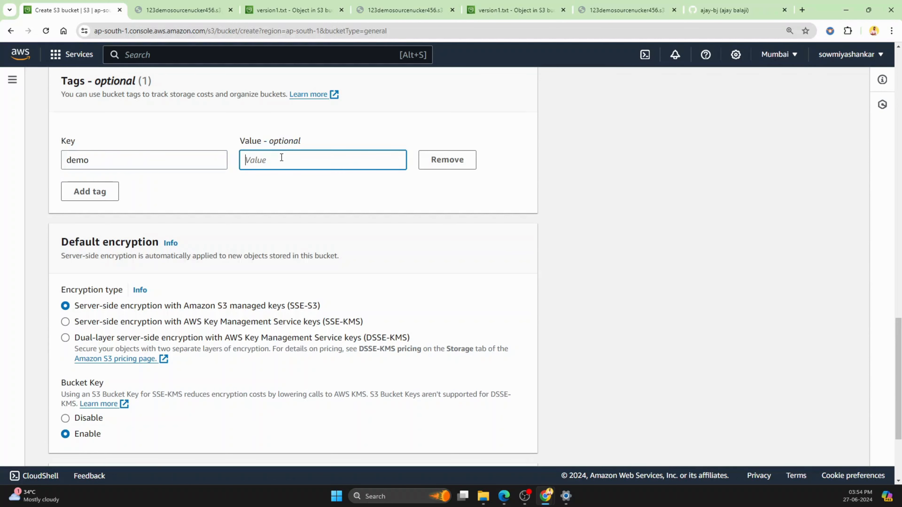
type("replication")
scroll(448, 245, "down", 4)
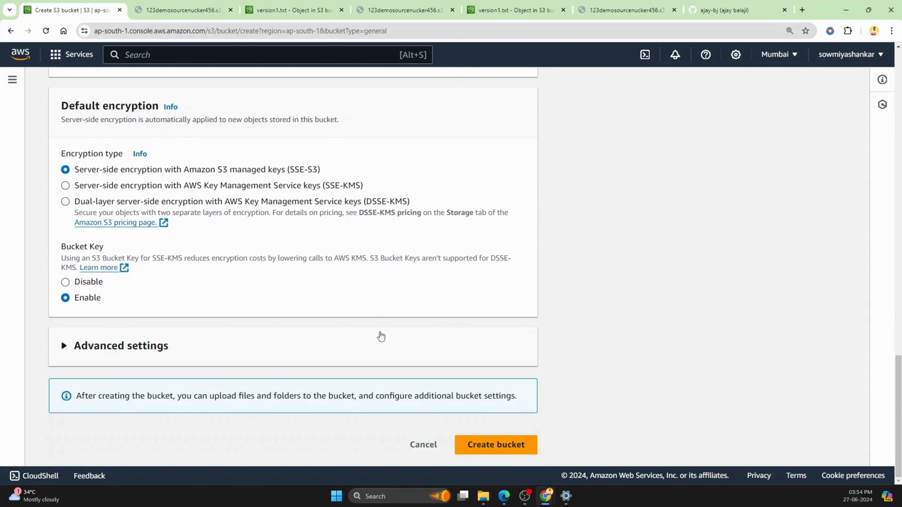
left_click(488, 447)
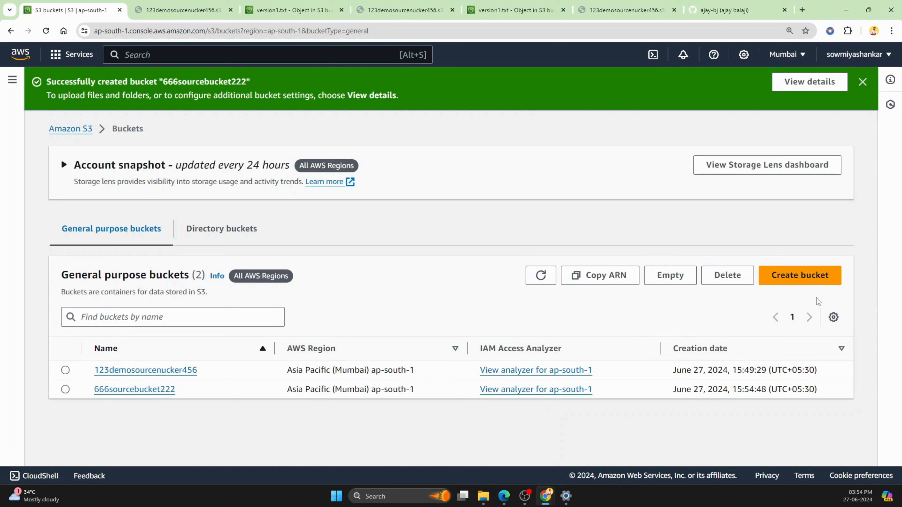
Step: Start a new S3 bucket named 777targetbucket222 in the Mumbai region and enable Bucket Versioning for it
left_click(803, 282)
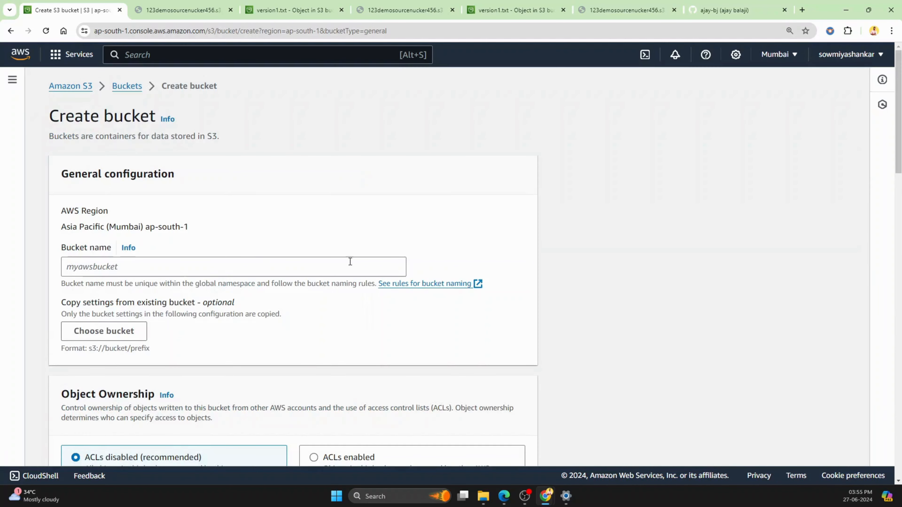
left_click(216, 270)
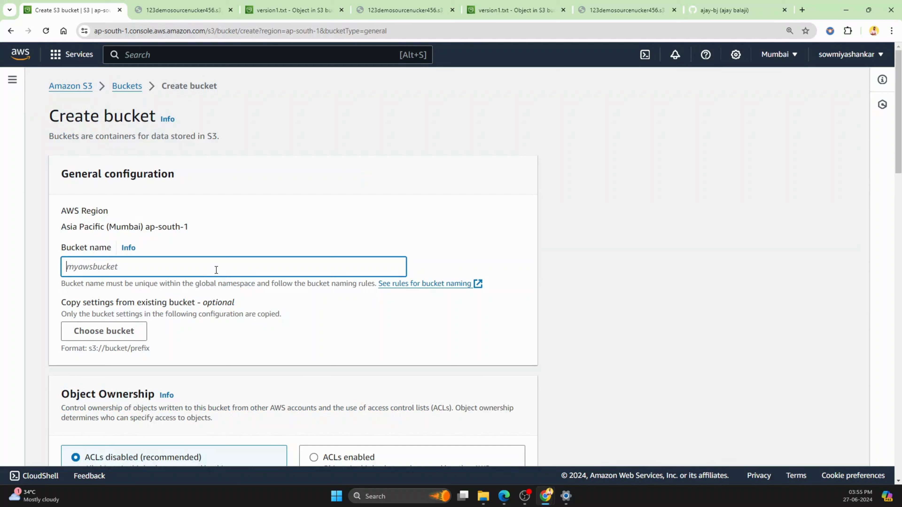
type("777t")
type("argetbucket222")
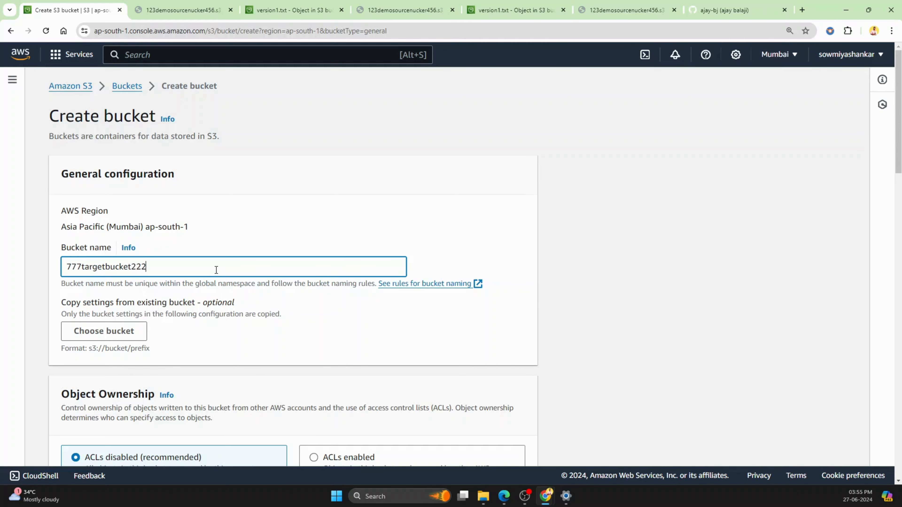
scroll(216, 269, "down", 15)
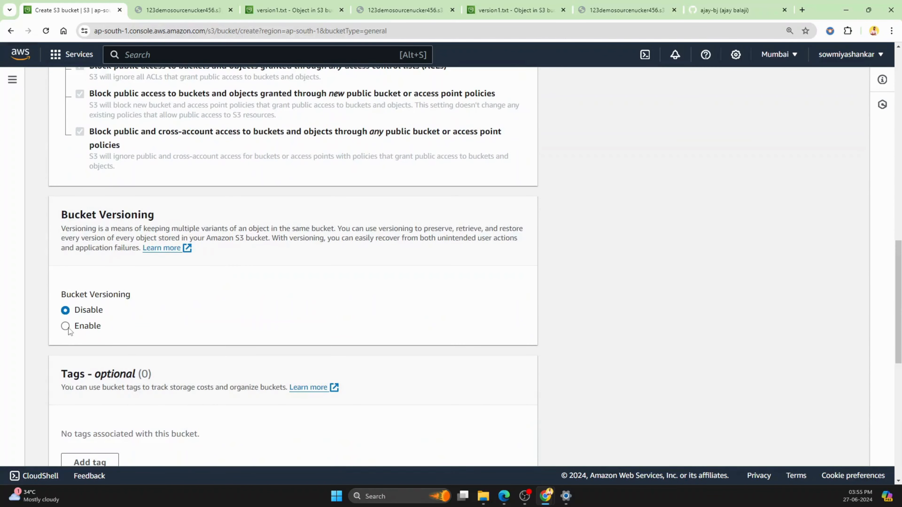
left_click(66, 326)
Step: Add a tag with key demo and value replication, and create the 777targetbucket222 bucket with the default encryption settings
scroll(68, 328, "down", 3)
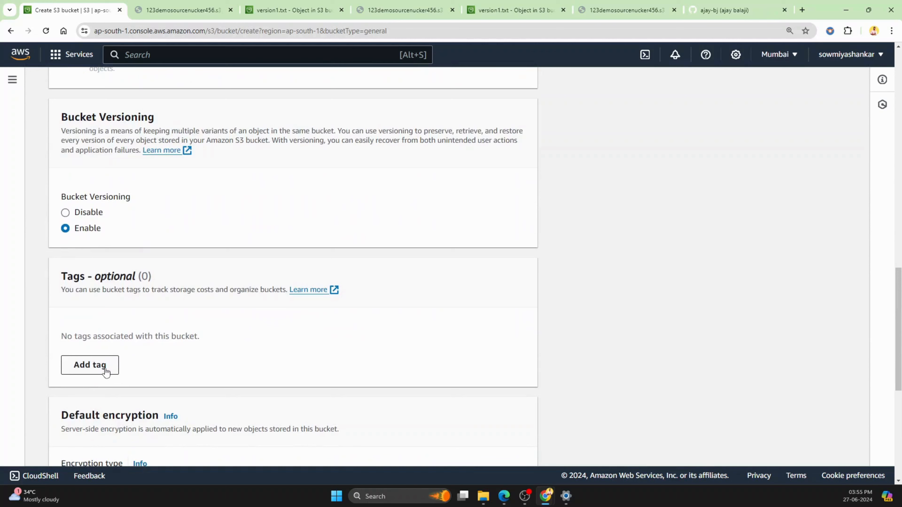
left_click(105, 370)
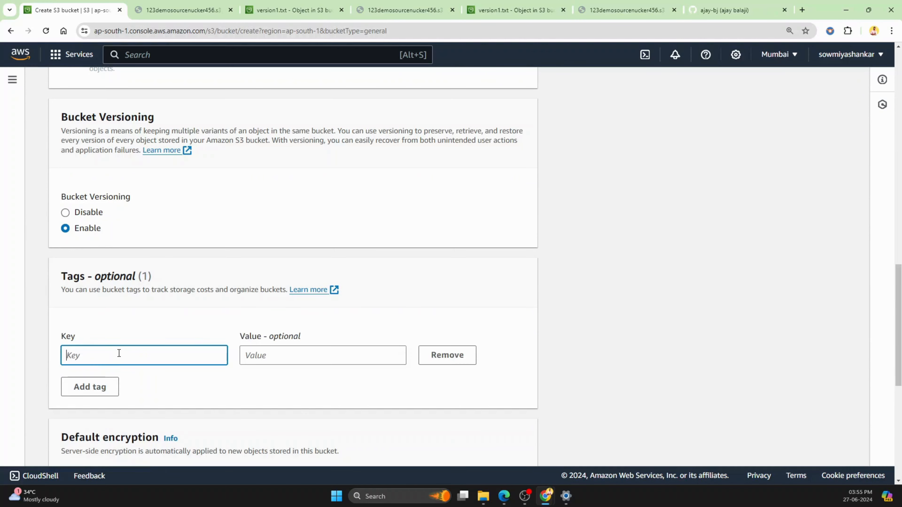
type("demo")
left_click(286, 359)
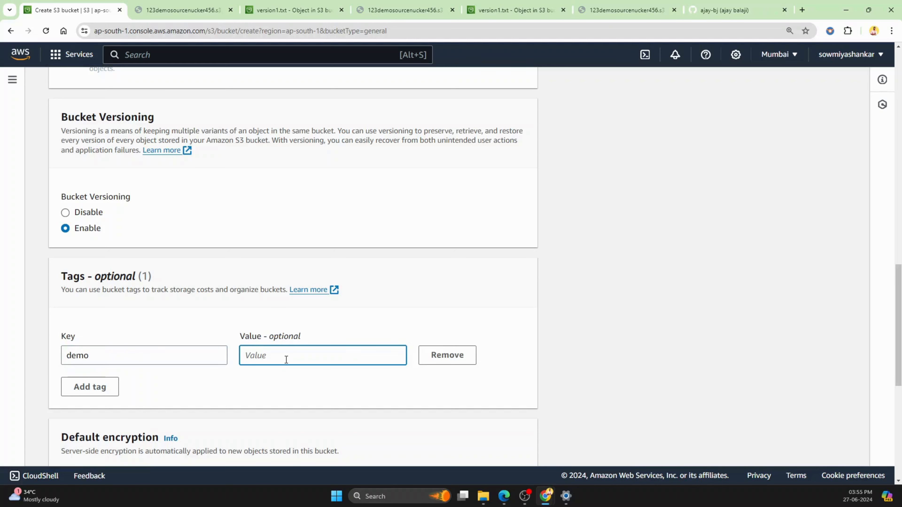
type("replication")
scroll(528, 338, "down", 8)
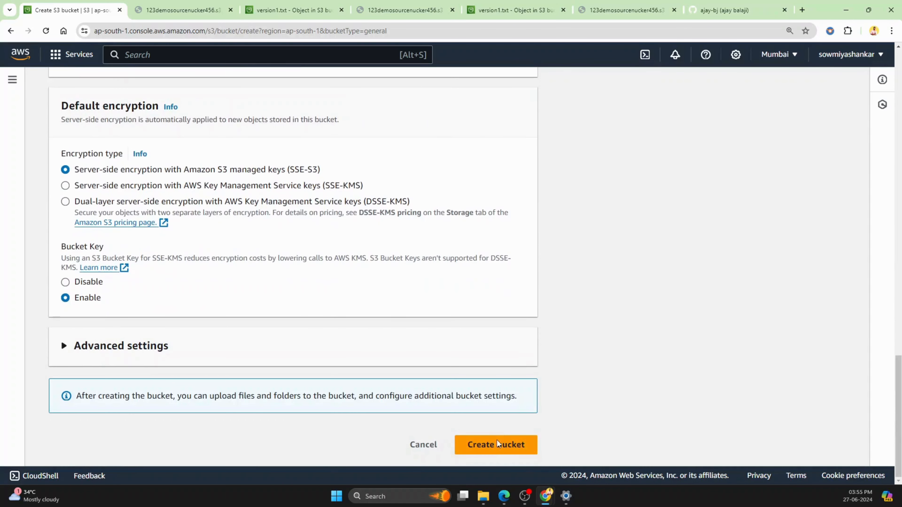
left_click(492, 448)
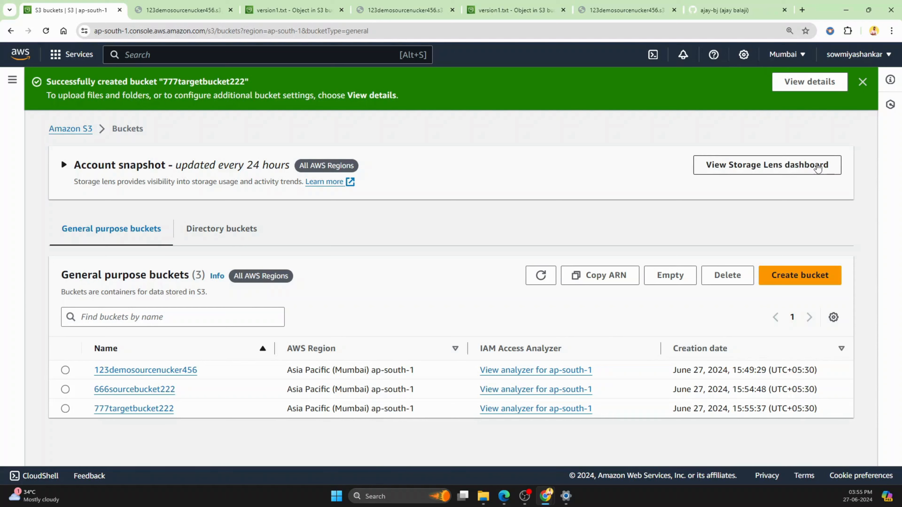
Step: Start another new S3 bucket and switch the region to Asia Pacific (Osaka) ap-northeast-3
left_click(793, 281)
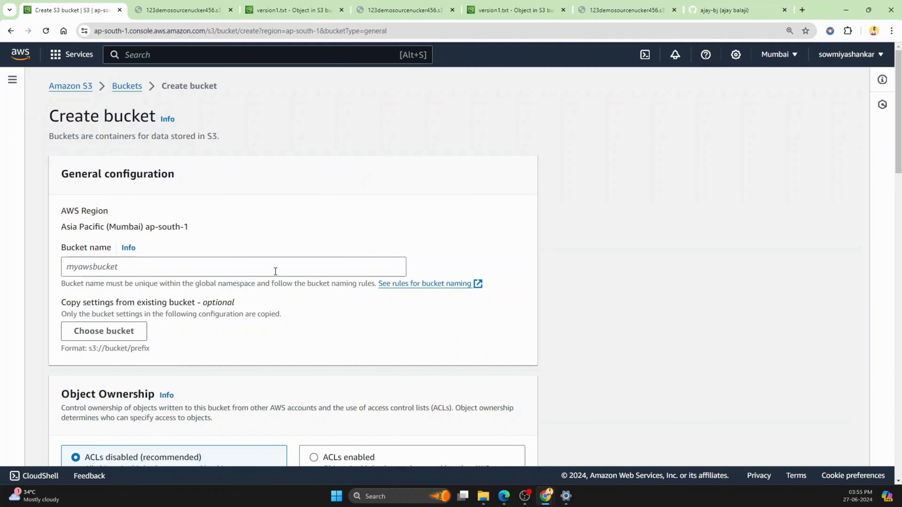
left_click(272, 267)
type("888")
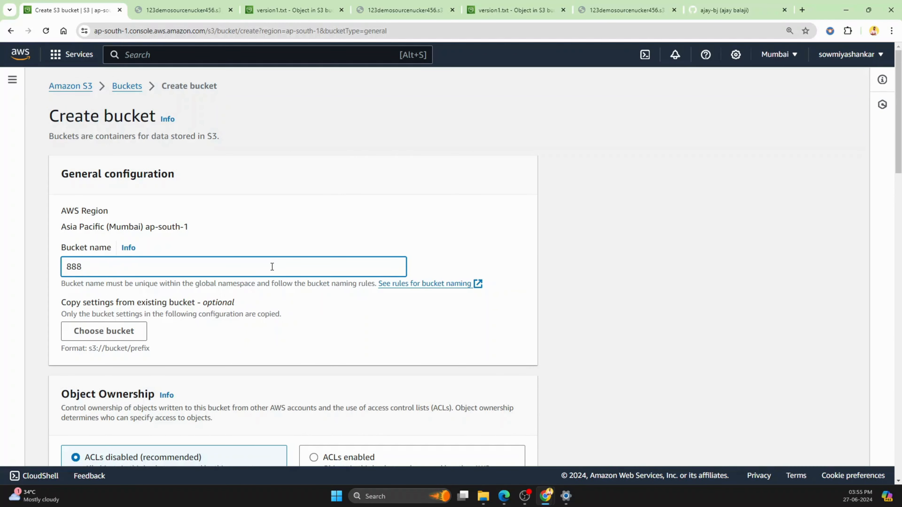
left_click(778, 54)
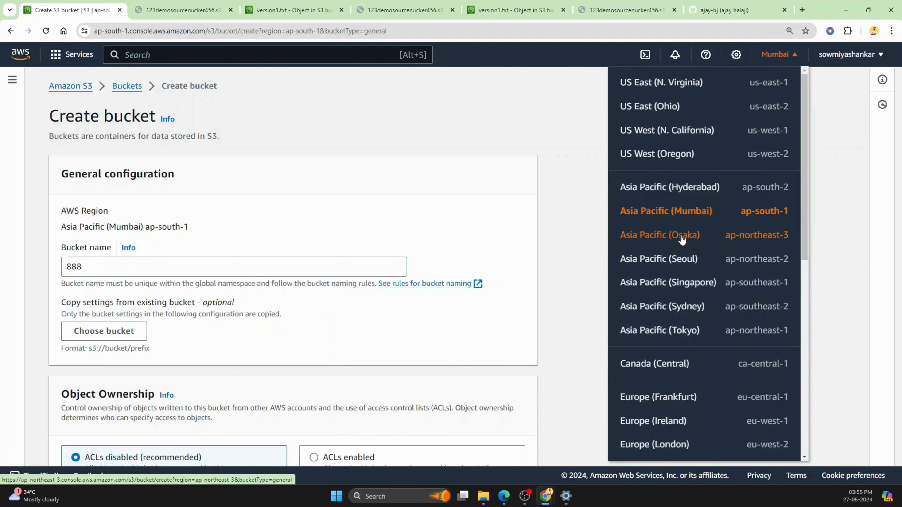
left_click(681, 236)
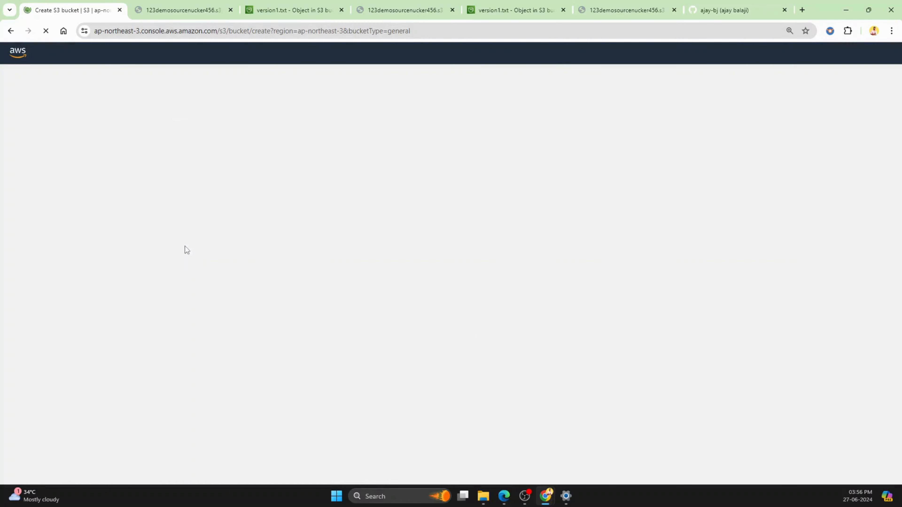
Step: Name the Osaka bucket 888targetbucket222 and enable Bucket Versioning for it
left_click(153, 239)
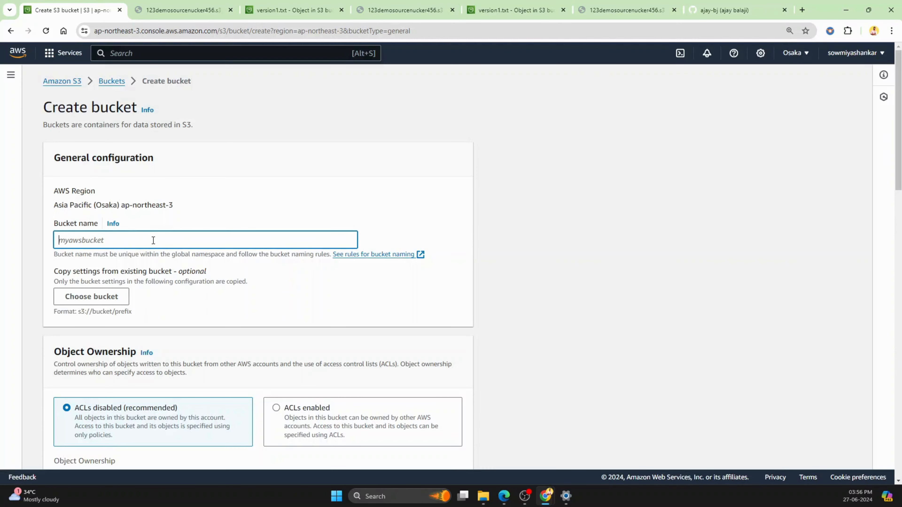
type("888")
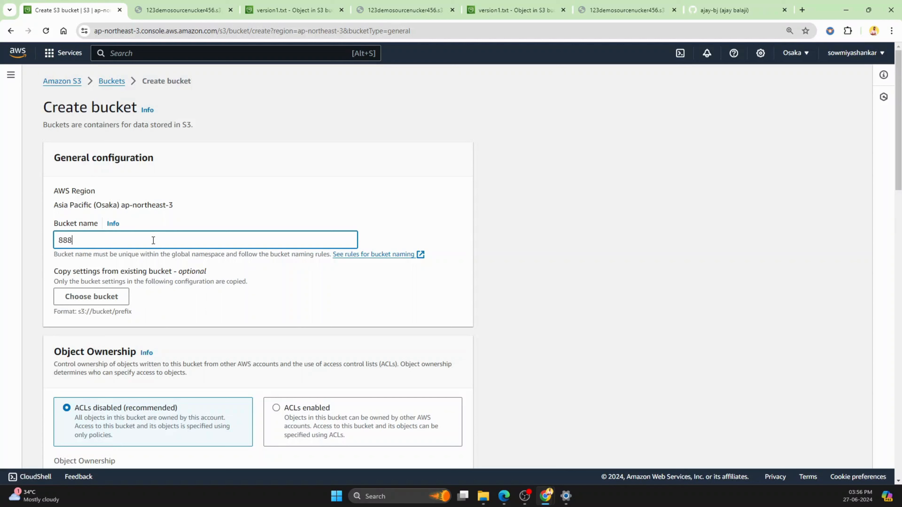
type("ta")
key("BackSpace")
type("argetbucket222")
scroll(297, 275, "down", 15)
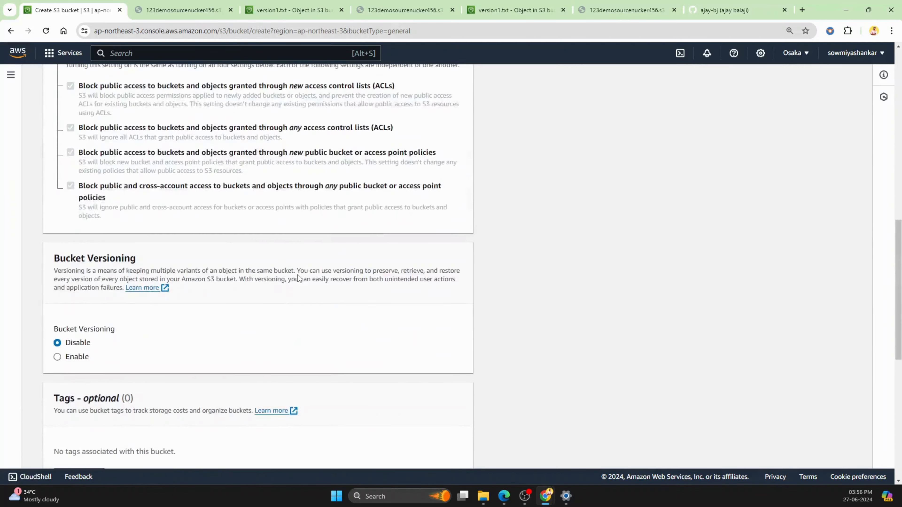
left_click(57, 259)
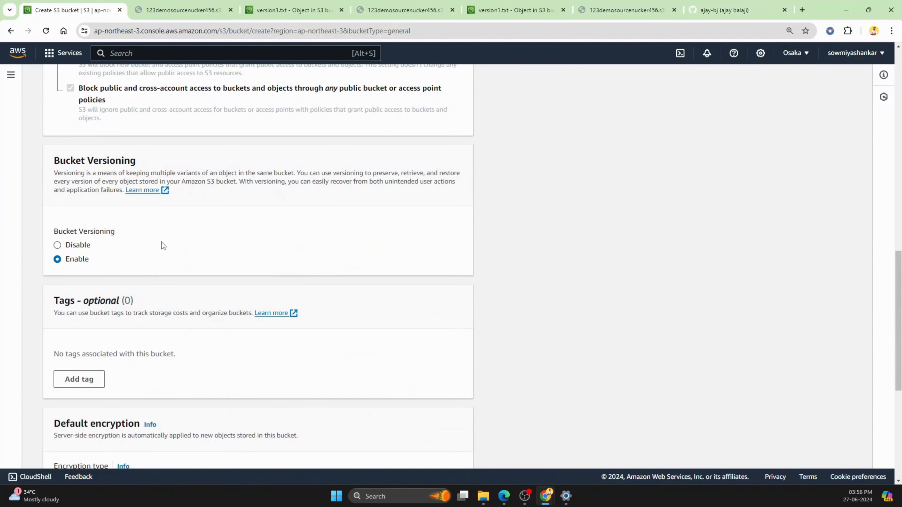
Step: Tag the Osaka bucket with key demo and value replication, and create it with the default encryption settings
scroll(227, 251, "down", 3)
left_click(79, 282)
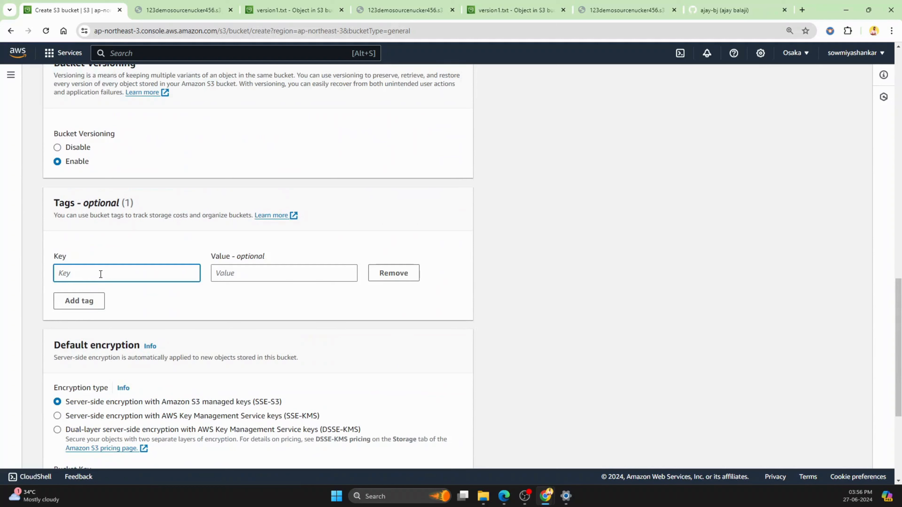
type("demo")
left_click(230, 278)
type("re")
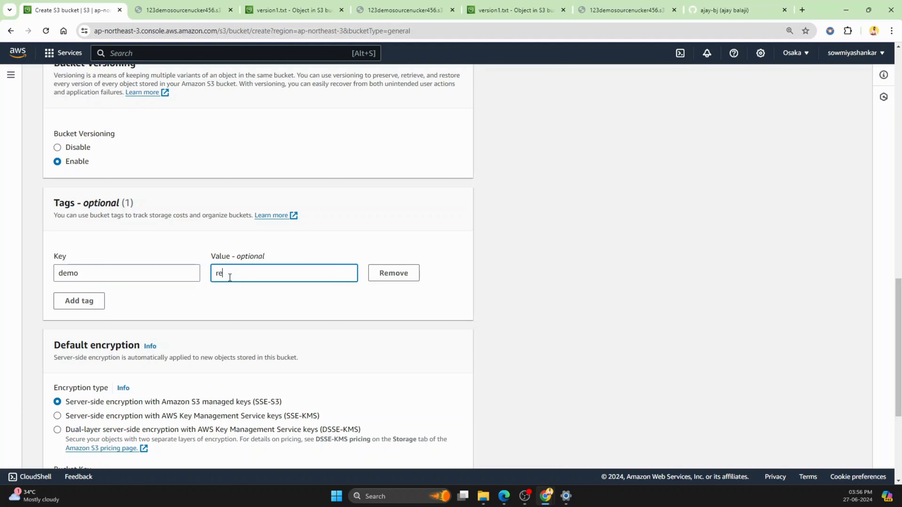
type("plication")
scroll(368, 328, "down", 5)
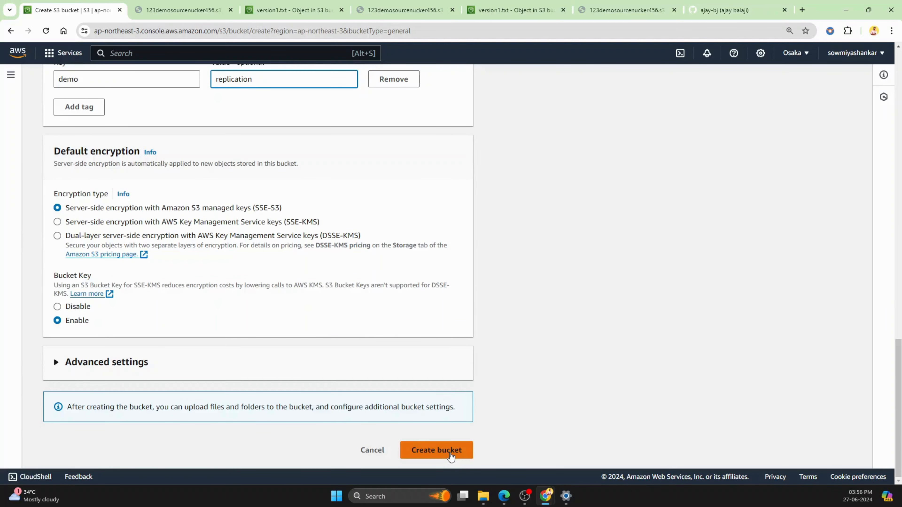
left_click(434, 449)
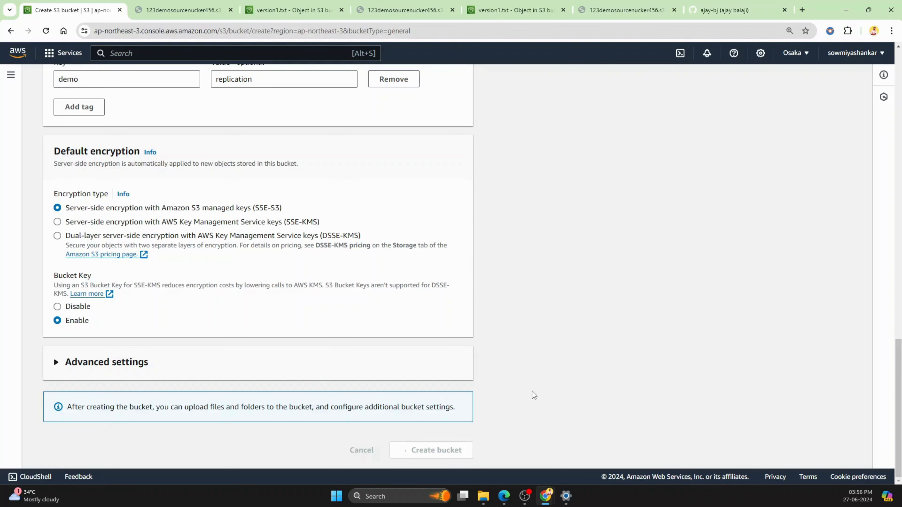
scroll(533, 391, "up", 1)
scroll(532, 391, "up", 18)
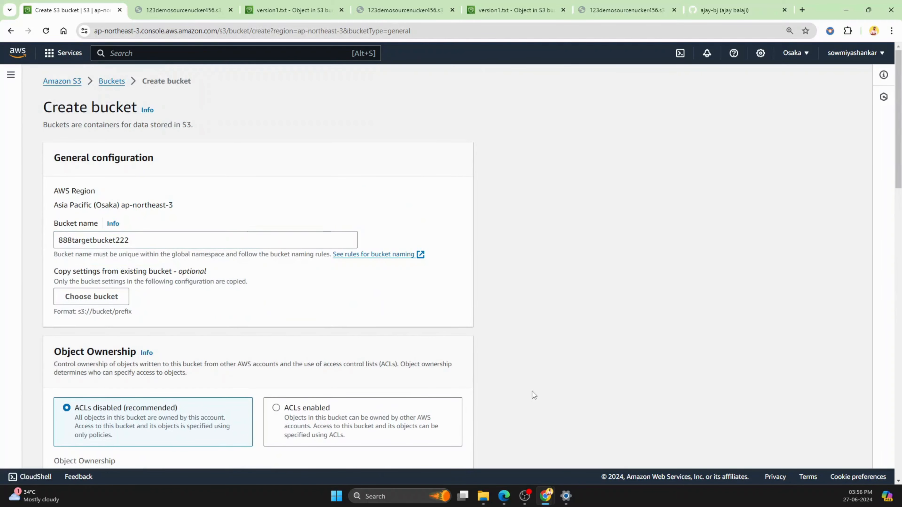
scroll(561, 280, "down", 10)
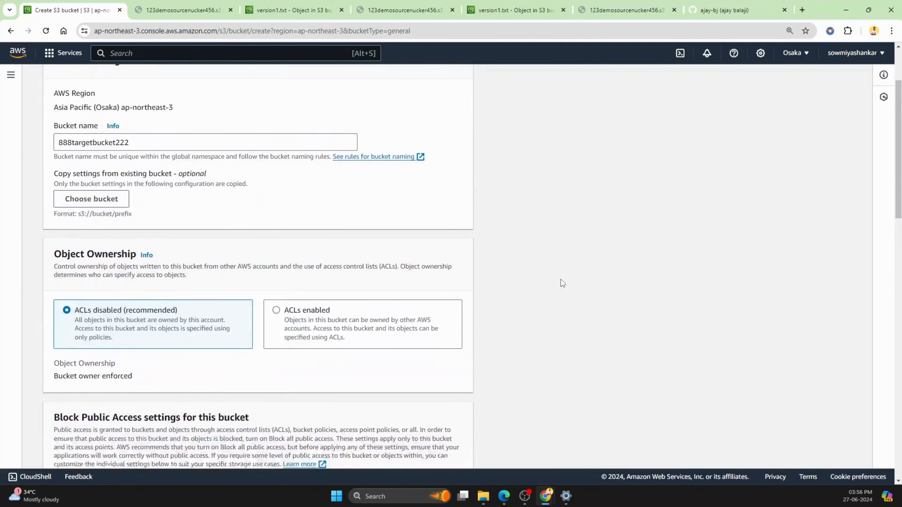
scroll(562, 280, "down", 10)
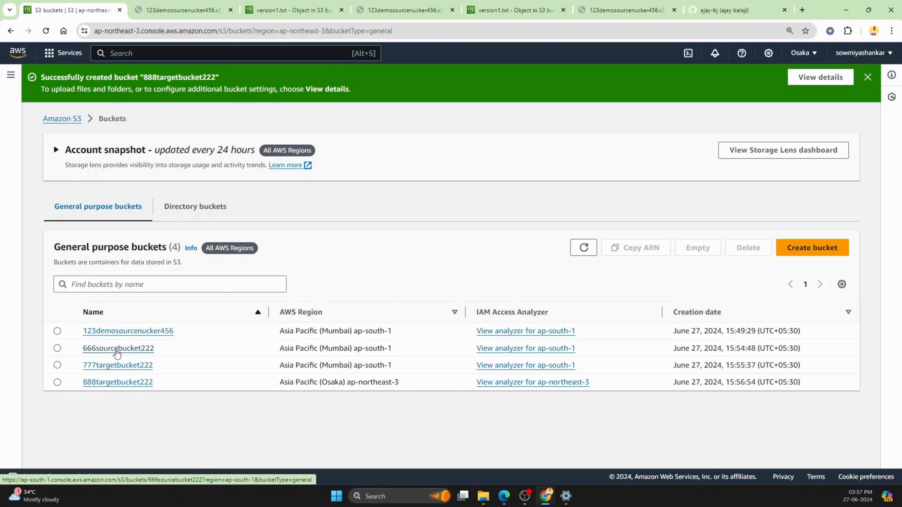
Step: Open the 666sourcebucket222 bucket and start creating a replication rule for it
left_click(117, 350)
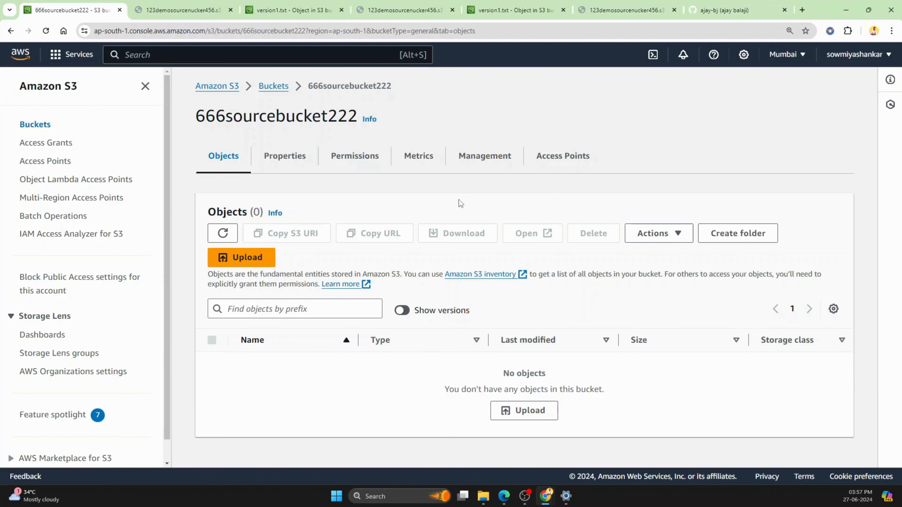
left_click(500, 159)
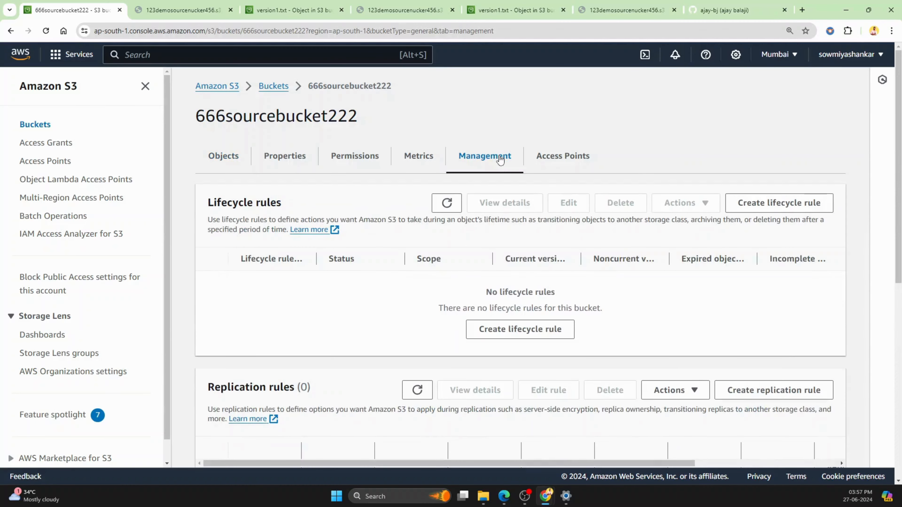
scroll(500, 159, "down", 1)
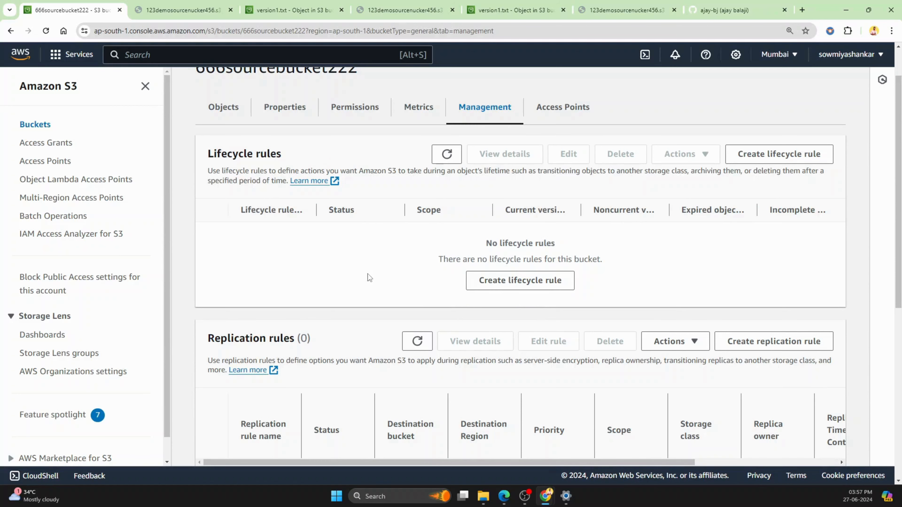
scroll(368, 251, "down", 3)
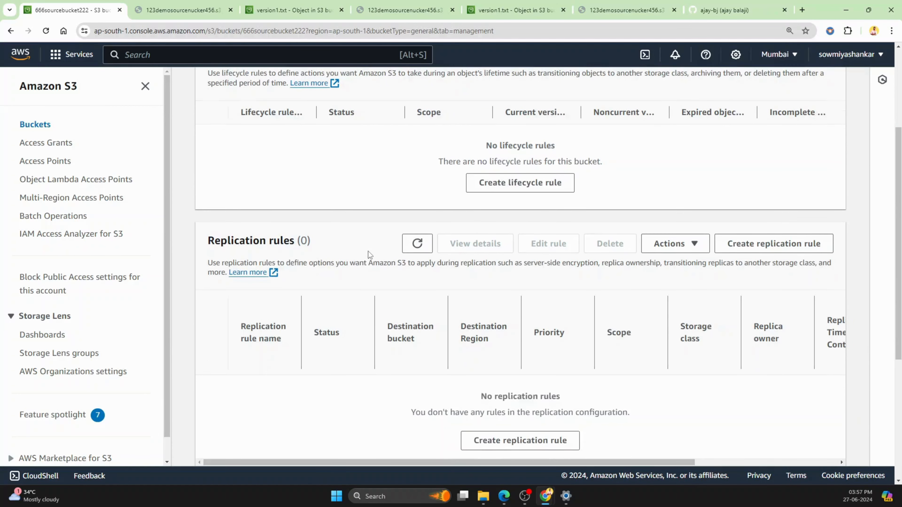
scroll(368, 253, "down", 1)
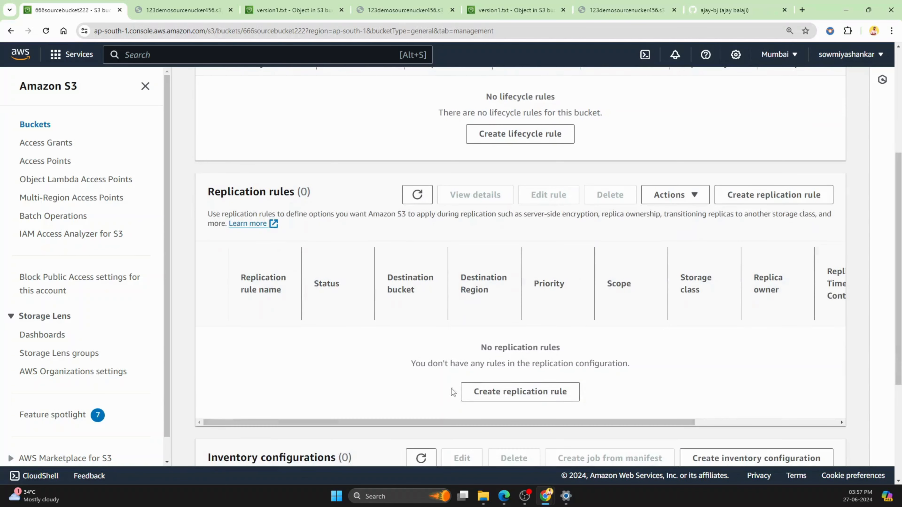
left_click(514, 394)
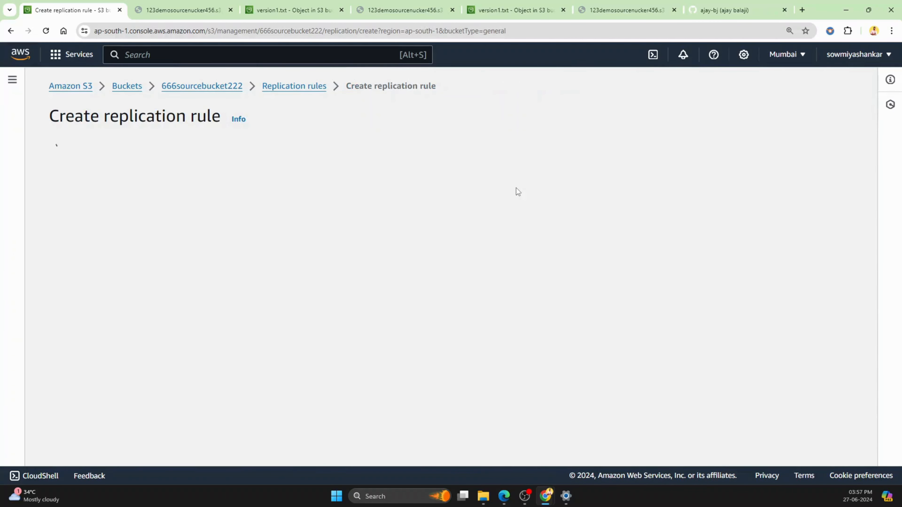
Step: Name the replication rule demoreplication123
left_click(292, 216)
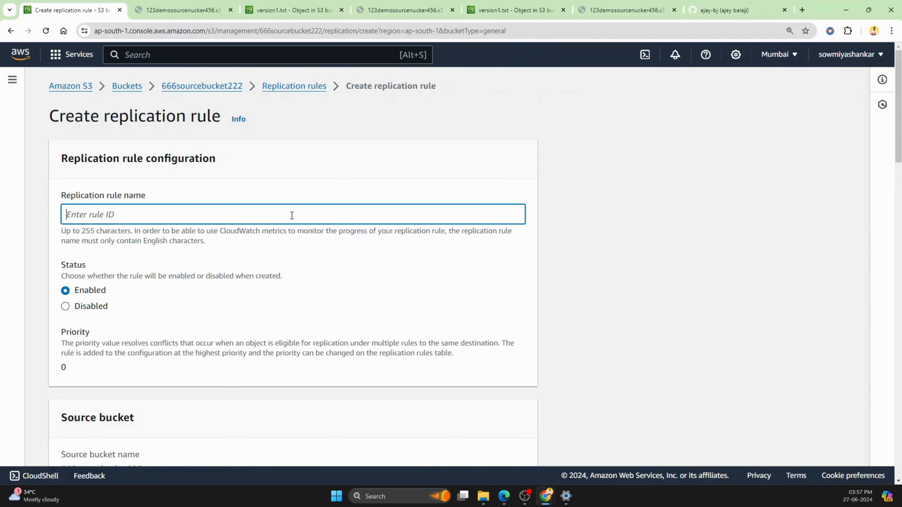
type("demoreplication123")
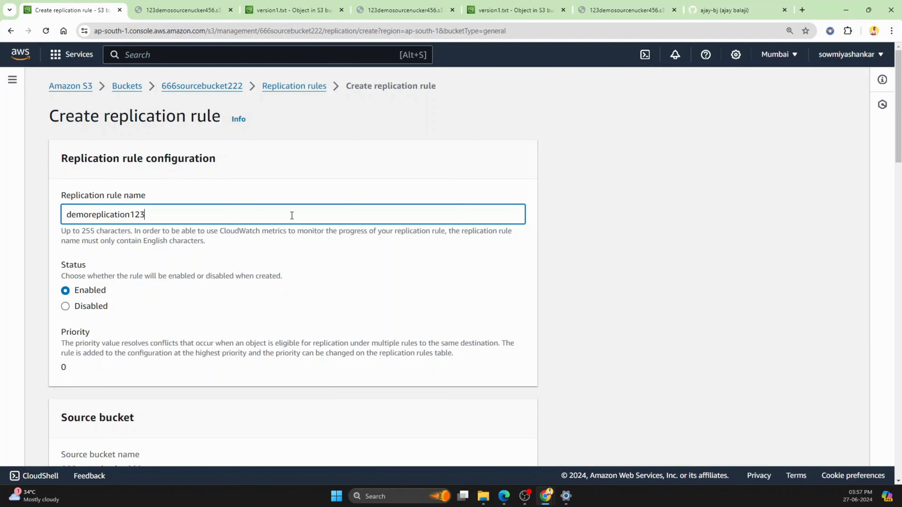
Step: Set the replication rule's scope to apply to all objects in the source bucket
scroll(305, 228, "down", 1)
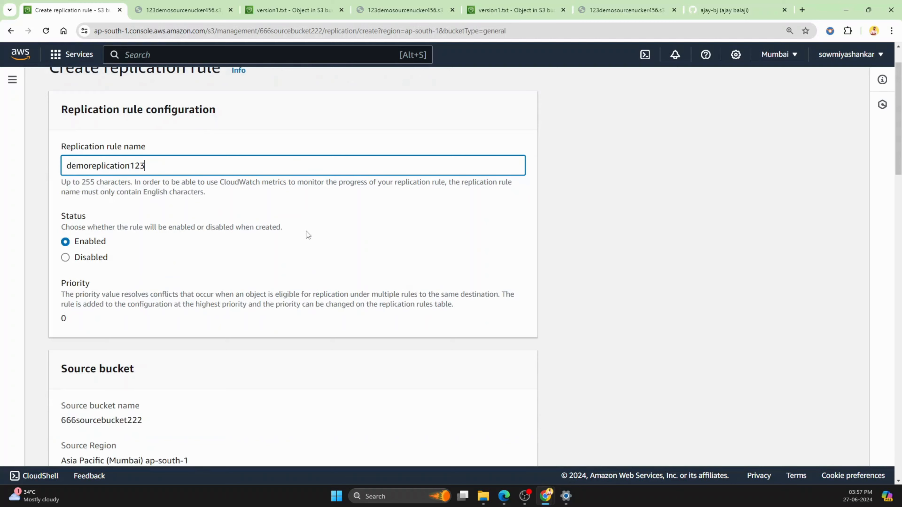
scroll(306, 232, "down", 1)
scroll(306, 234, "down", 4)
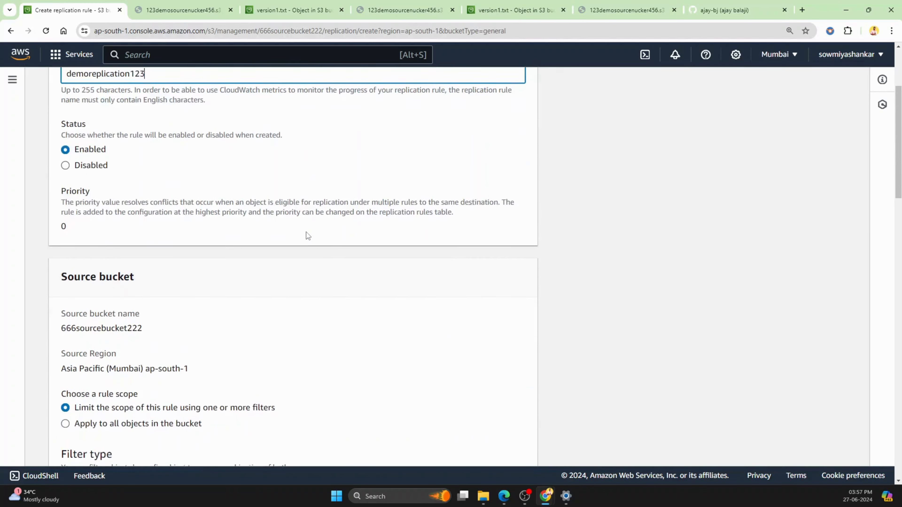
scroll(308, 236, "down", 1)
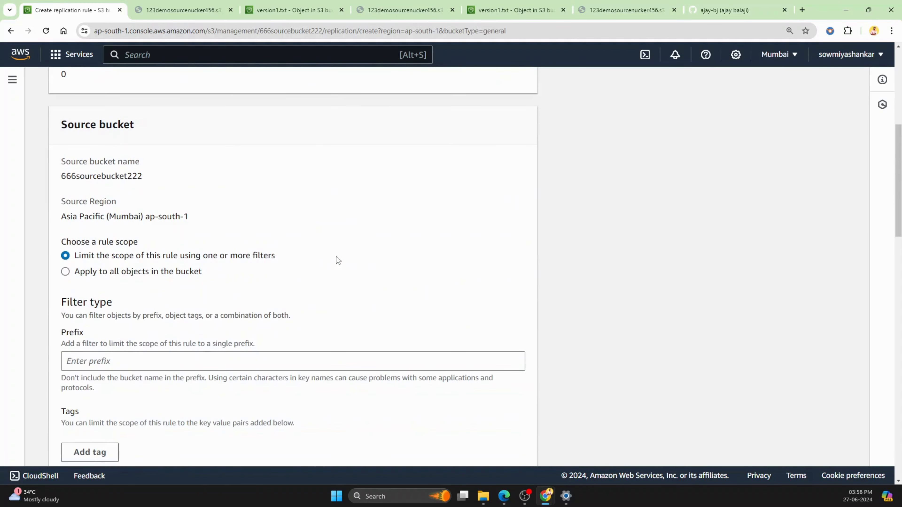
left_click(66, 274)
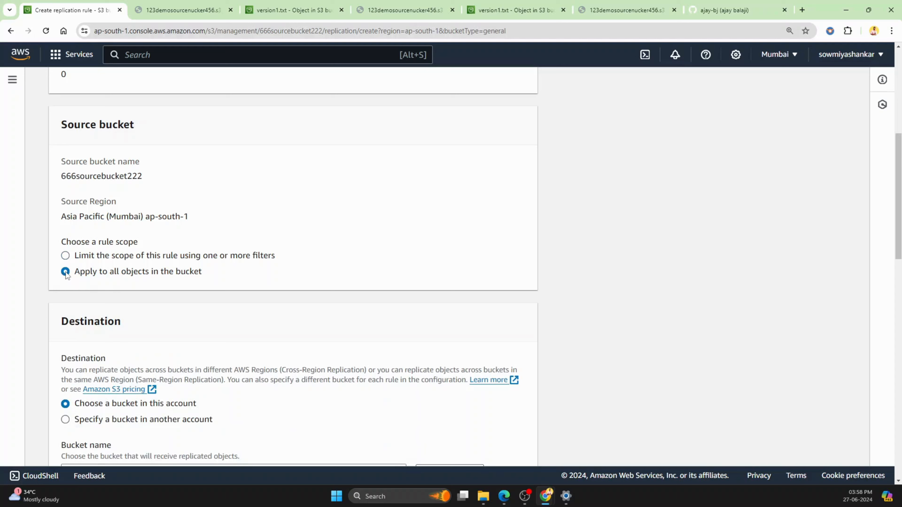
Step: Choose the Osaka bucket 888targetbucket222 in this account as the replication destination
scroll(351, 274, "down", 1)
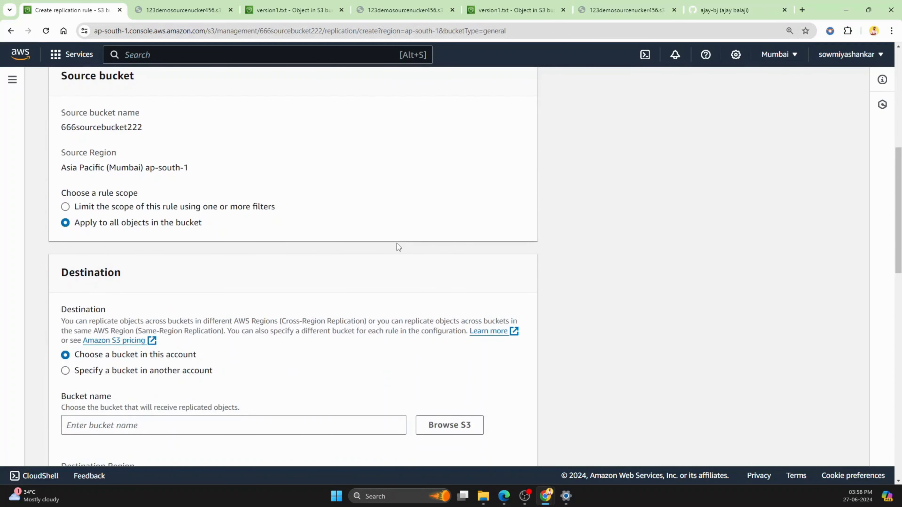
scroll(397, 243, "down", 1)
scroll(248, 221, "up", 1)
scroll(364, 183, "down", 1)
scroll(366, 122, "down", 1)
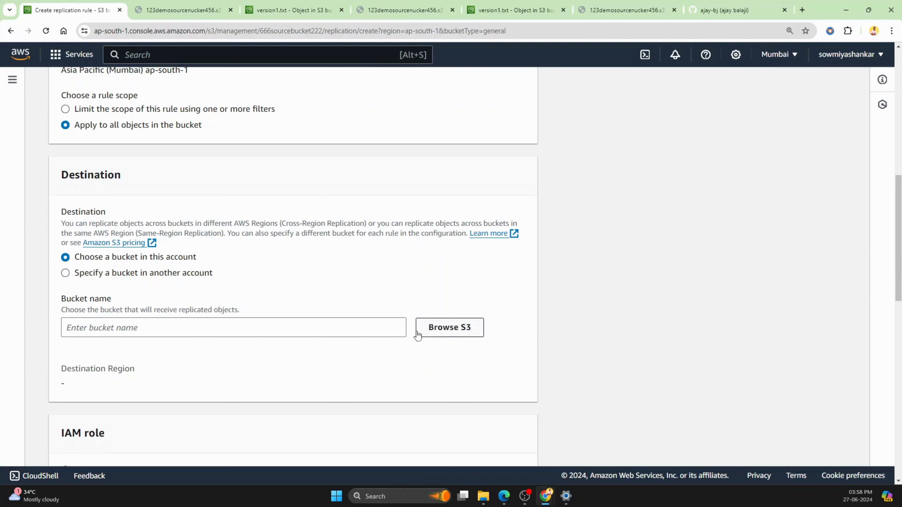
left_click(450, 334)
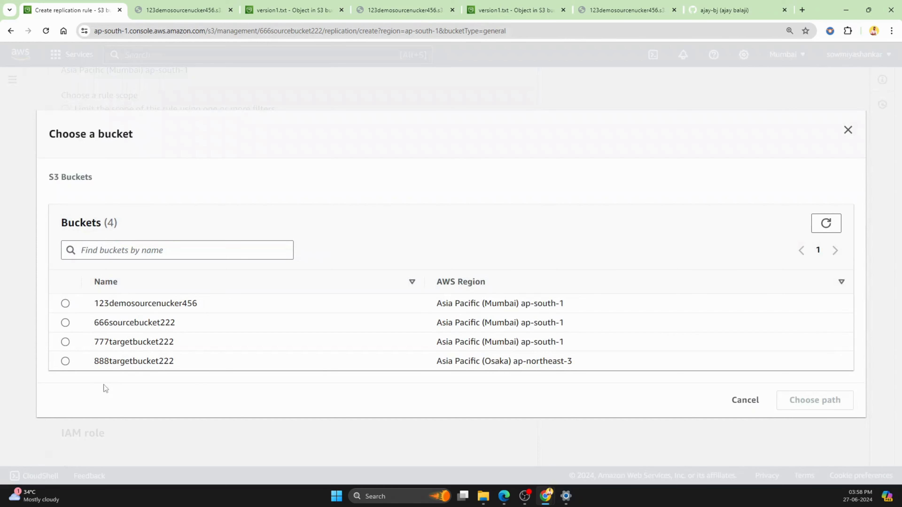
left_click(66, 362)
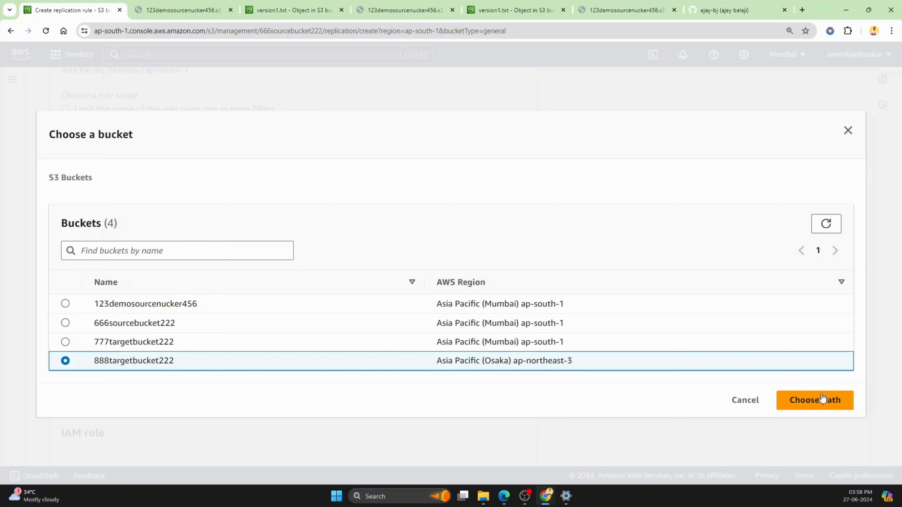
left_click(805, 405)
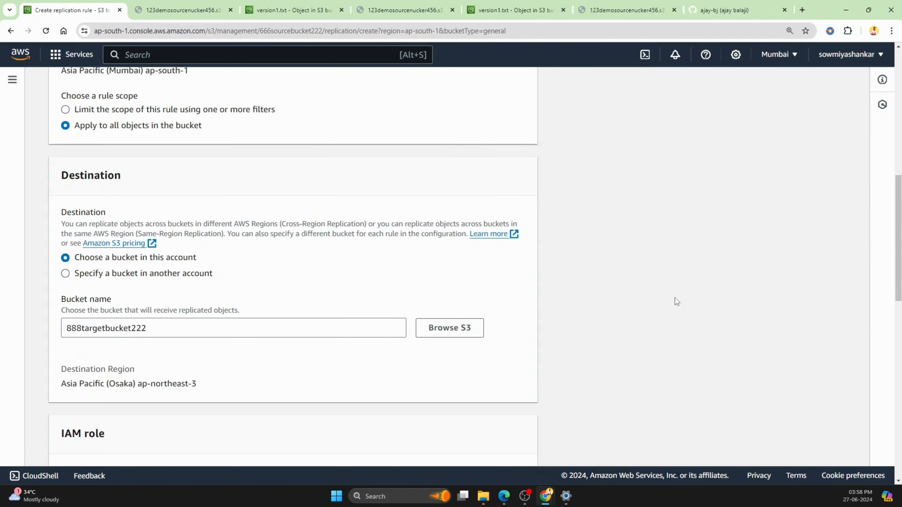
Step: Have the rule create a new IAM role, and save it without replicating existing objects
scroll(676, 302, "down", 5)
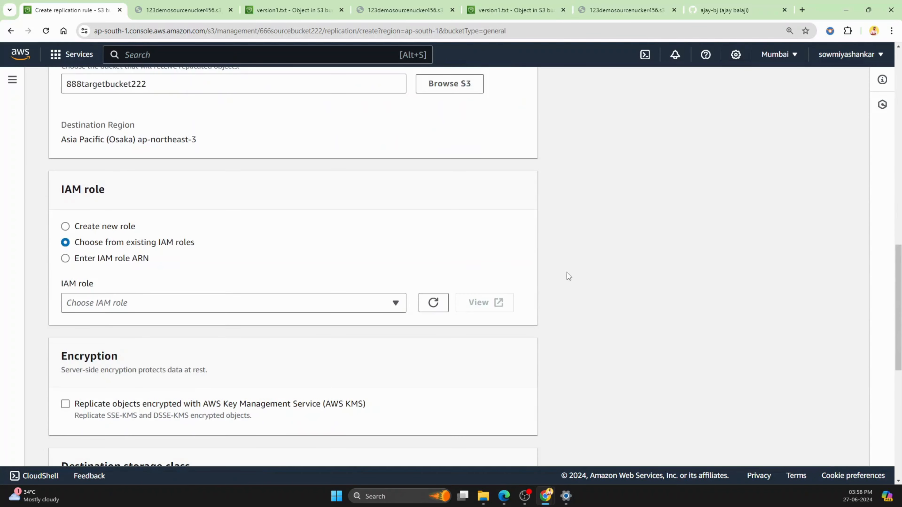
left_click(66, 227)
scroll(462, 263, "down", 4)
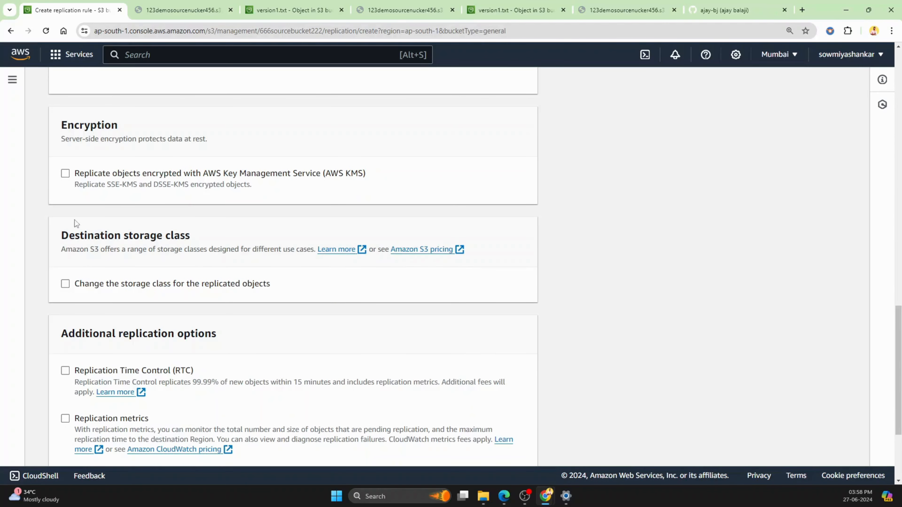
scroll(66, 297, "down", 4)
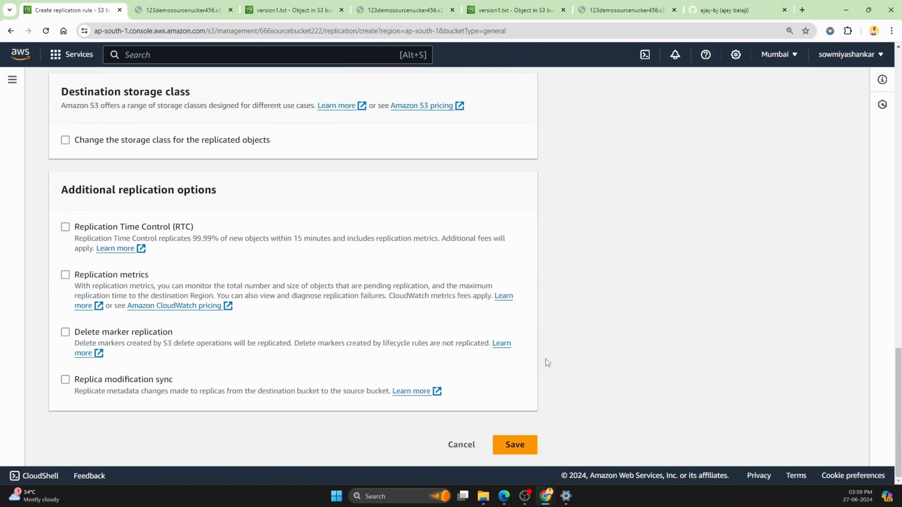
left_click(514, 449)
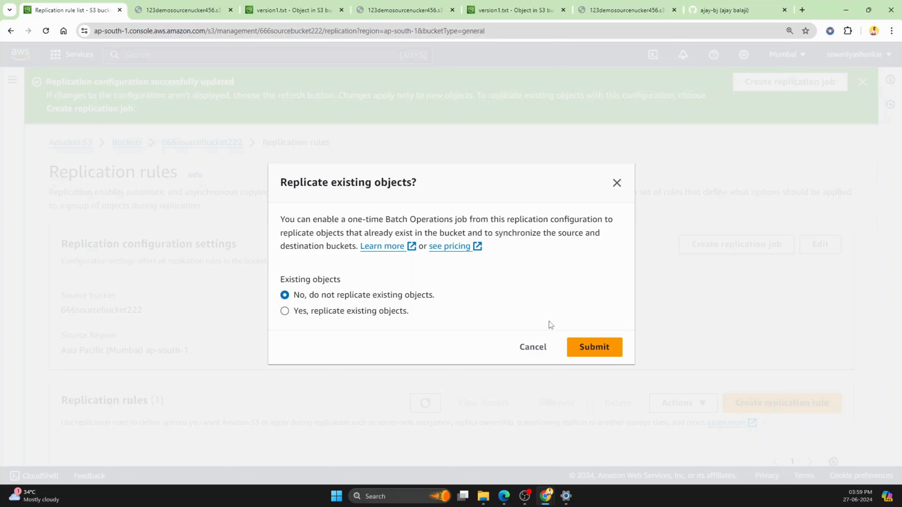
left_click(598, 349)
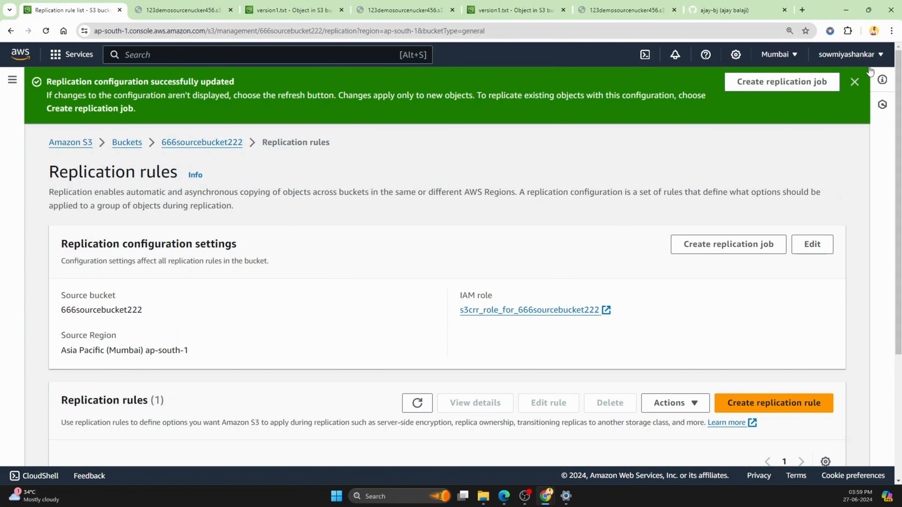
Step: Return to the bucket list and open 666sourcebucket222 in a new browser tab
left_click(856, 82)
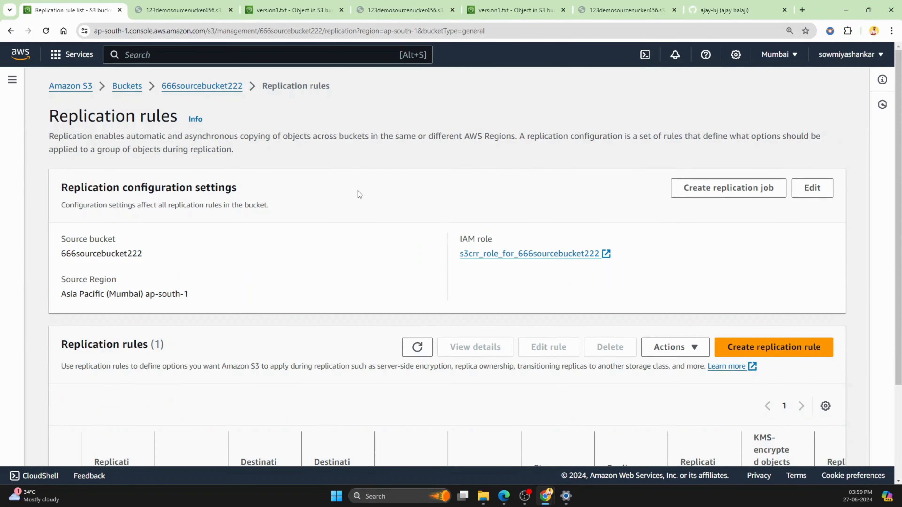
scroll(358, 190, "down", 3)
scroll(283, 317, "up", 3)
left_click(126, 86)
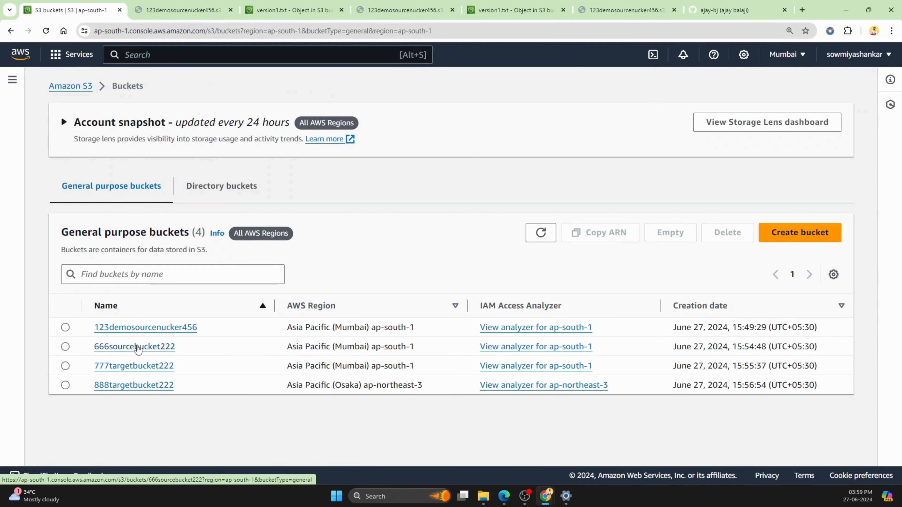
right_click(139, 347)
left_click(177, 356)
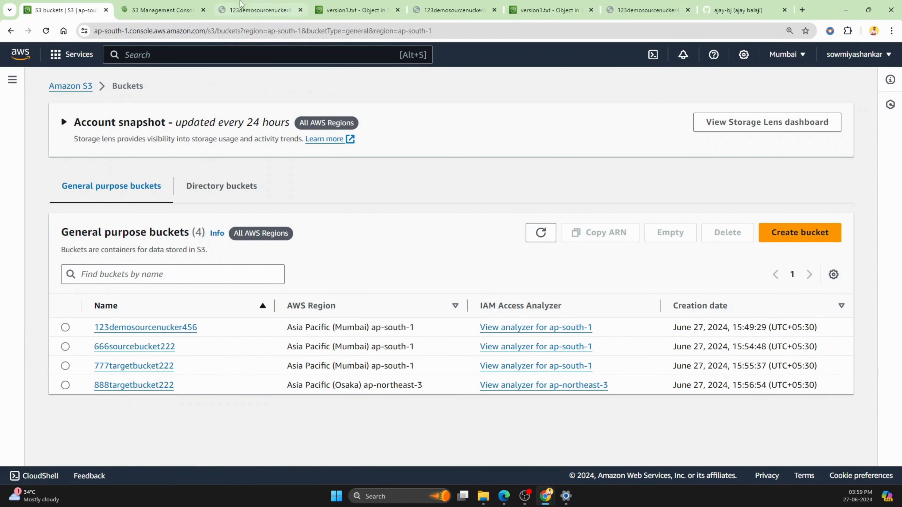
Step: Close the leftover version1.txt and 123demosourcenucker456 tabs, move the GitHub tab to the front, and show the 666sourcebucket222 tab
left_click(283, 14)
left_click(301, 11)
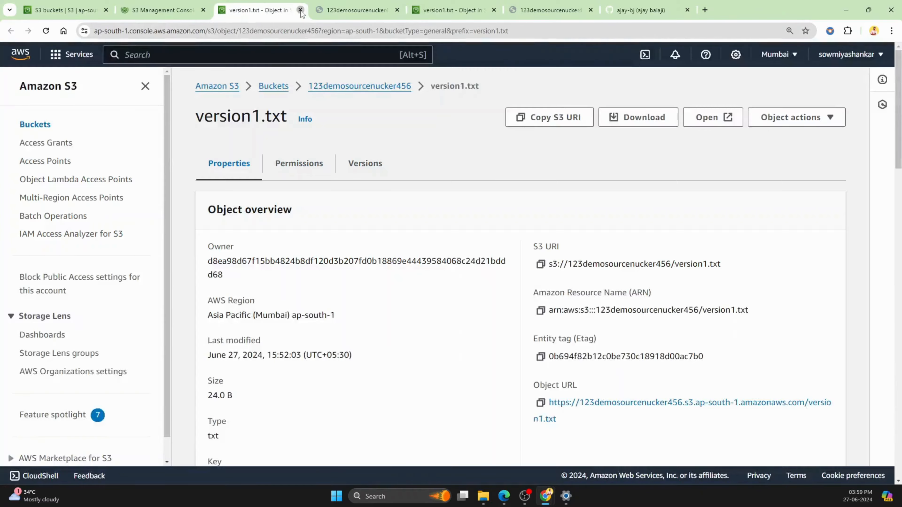
left_click(300, 10)
left_click(300, 11)
left_click(301, 10)
left_click(301, 10)
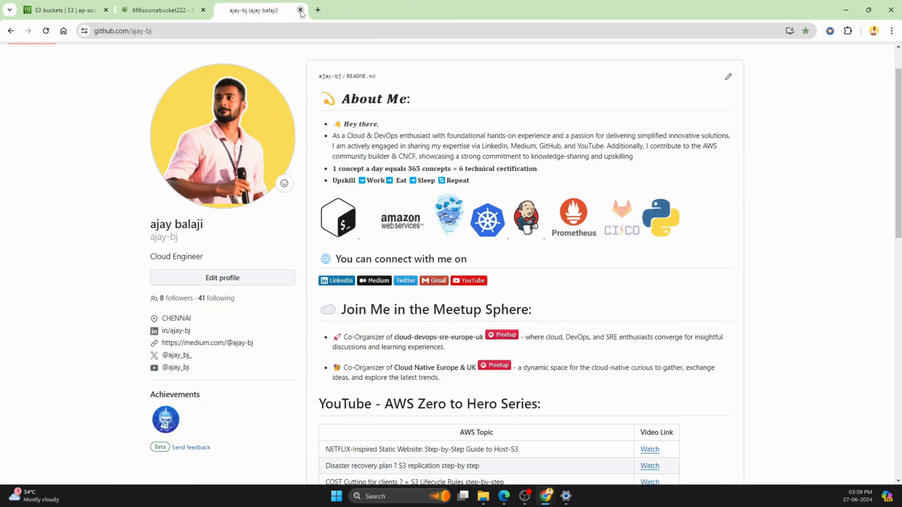
left_click_drag(245, 10, 52, 16)
left_click(159, 11)
left_click(261, 12)
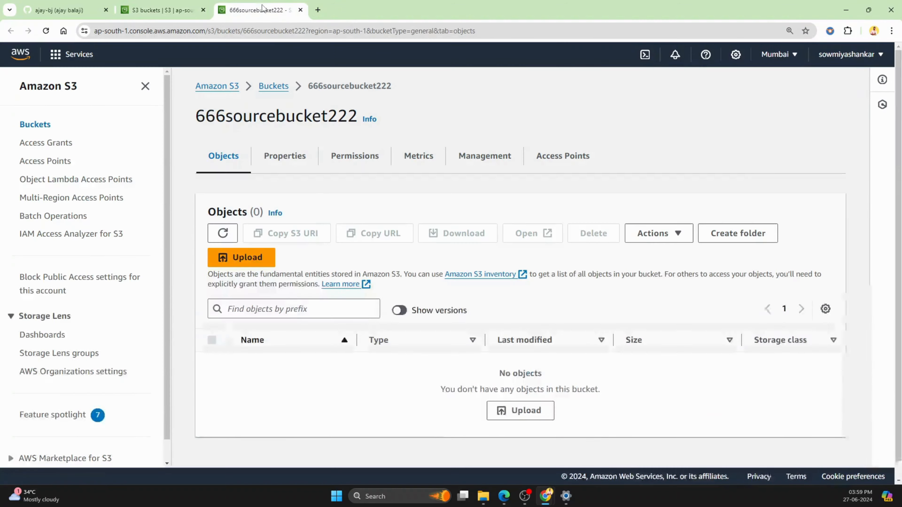
Step: Open 888targetbucket222 from the bucket list in its own browser tab and display its objects
left_click(187, 10)
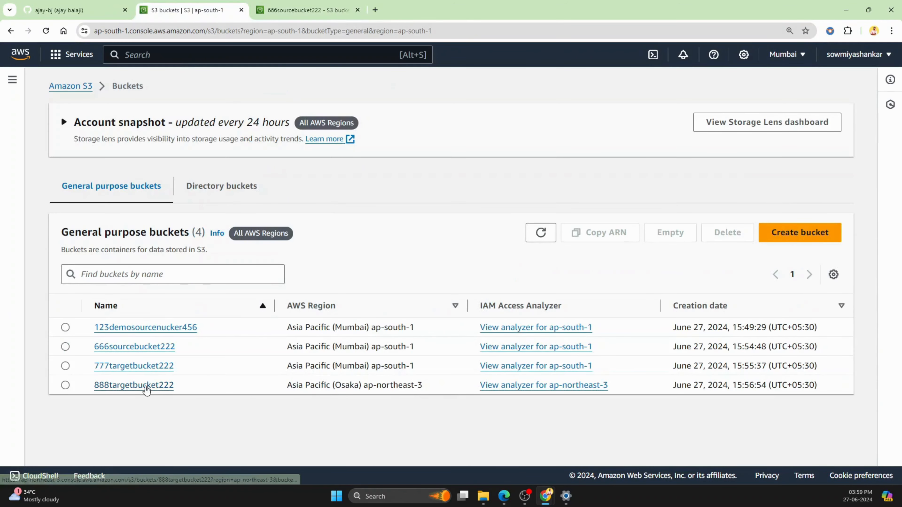
right_click(145, 386)
left_click(188, 276)
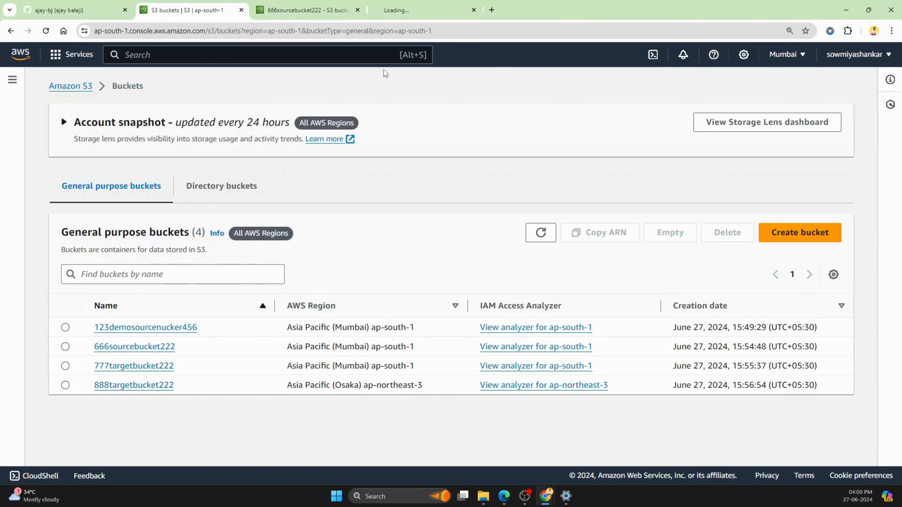
left_click(416, 10)
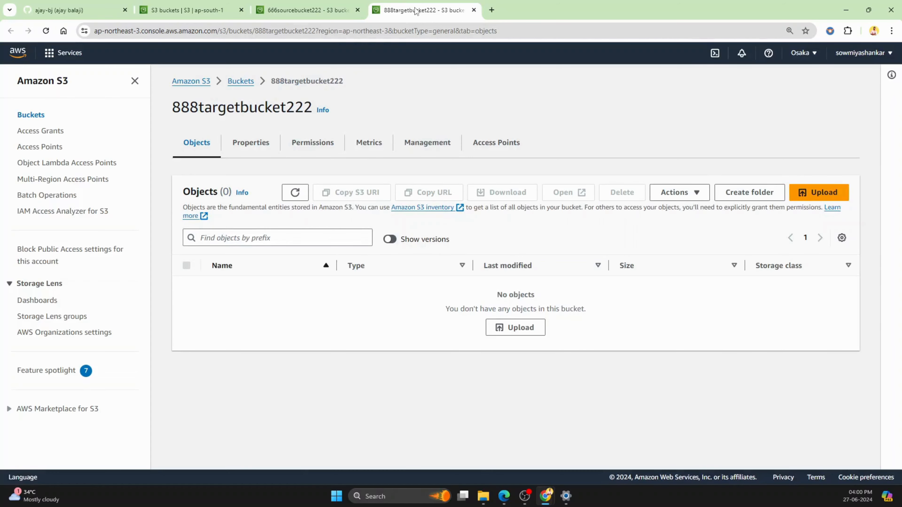
Step: Start an upload to 666sourcebucket222 and add the version1 text file to it
left_click(313, 8)
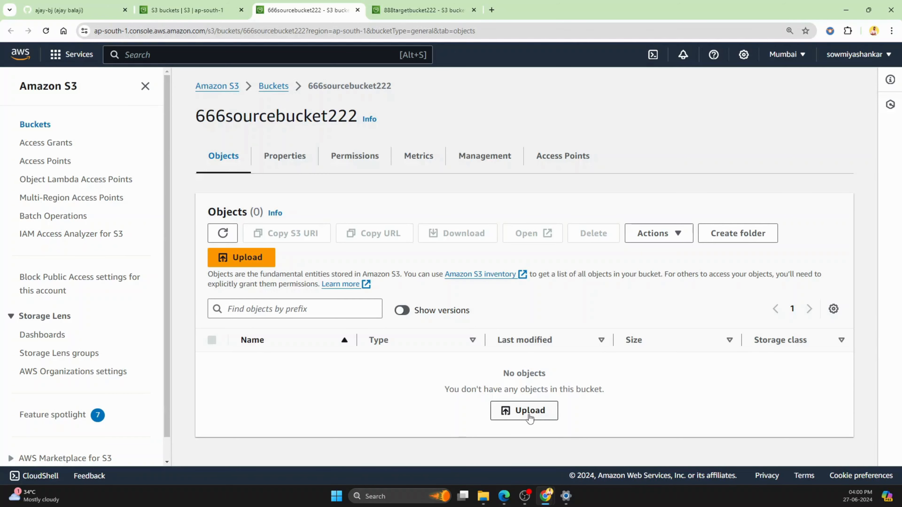
left_click(529, 413)
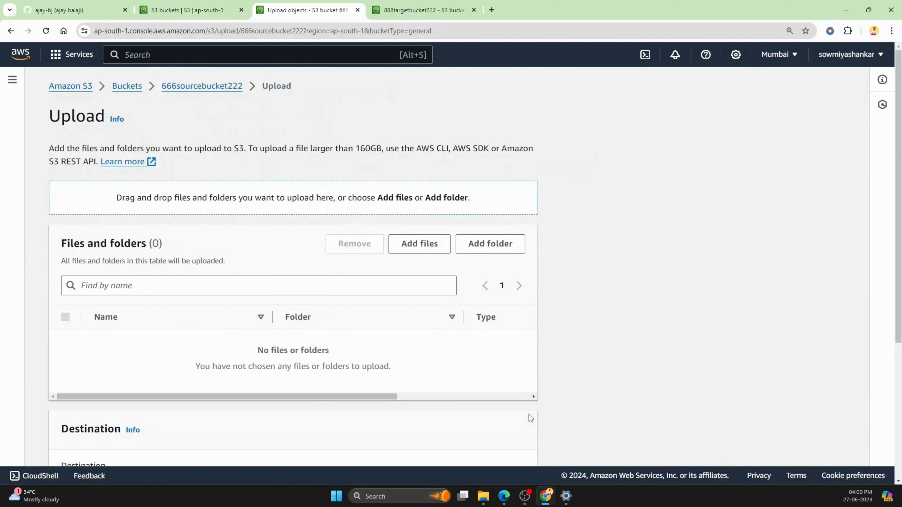
left_click(423, 245)
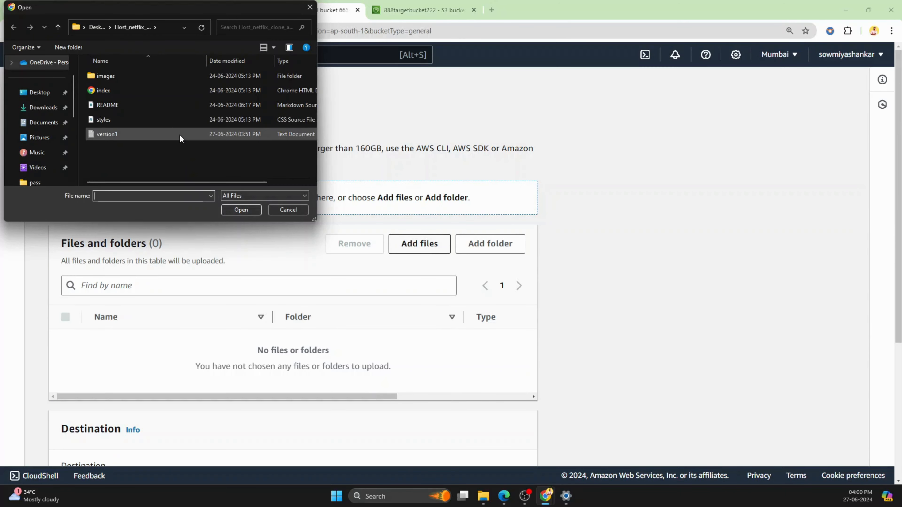
left_click(178, 133)
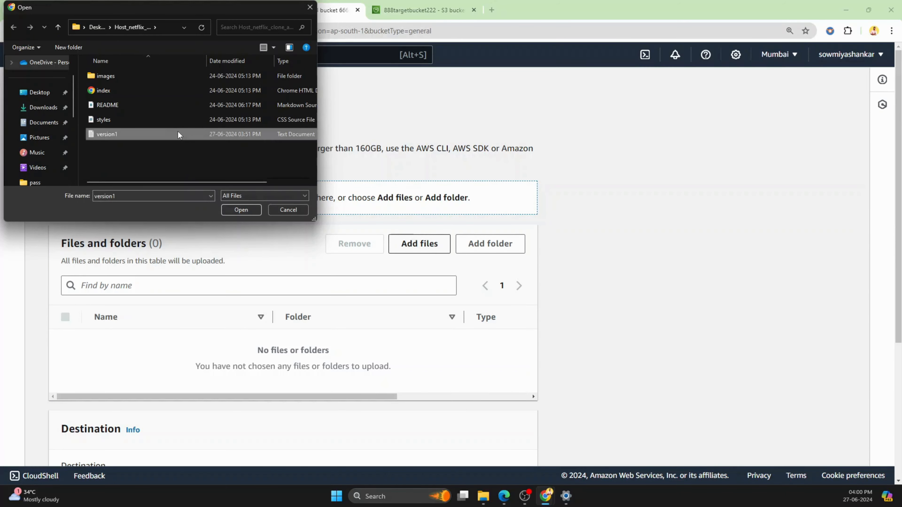
left_click(237, 209)
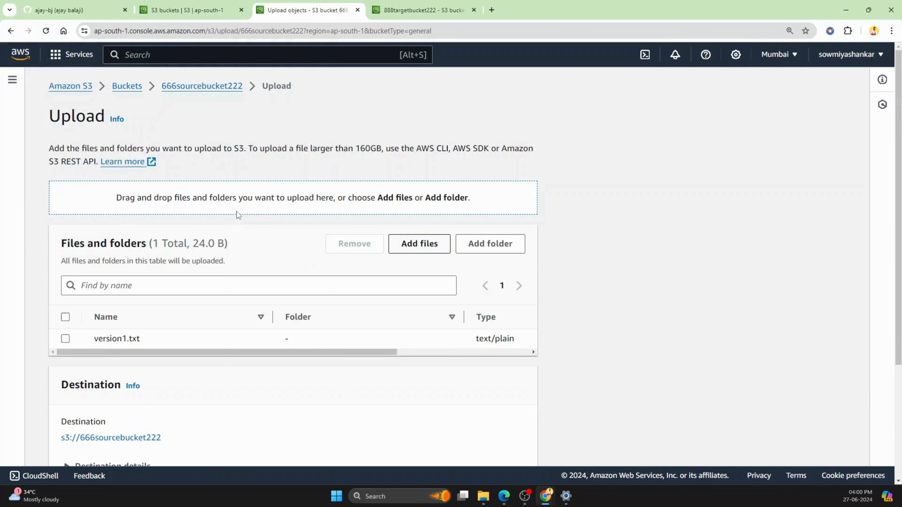
Step: Upload version1.txt to 666sourcebucket222 with the default permissions and properties, and close the upload status page
scroll(237, 263, "down", 3)
left_click(66, 241)
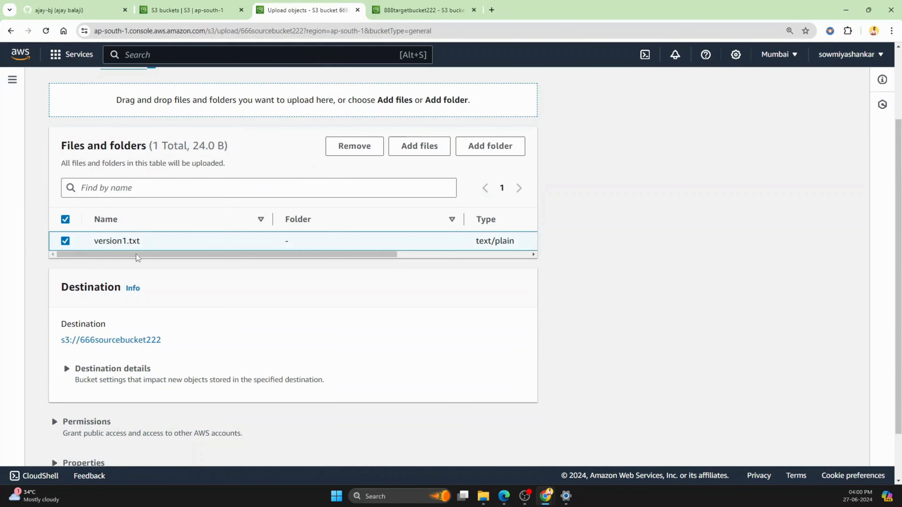
scroll(317, 295, "down", 2)
left_click(65, 180)
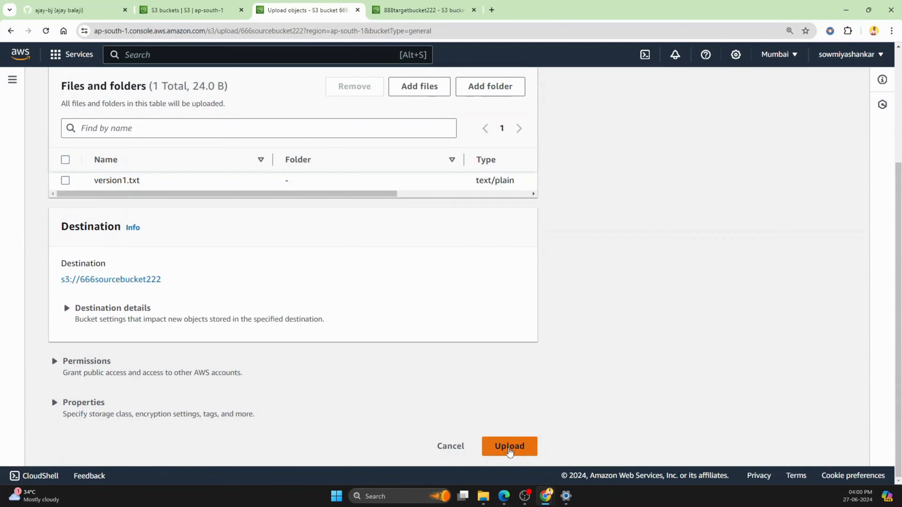
left_click(509, 447)
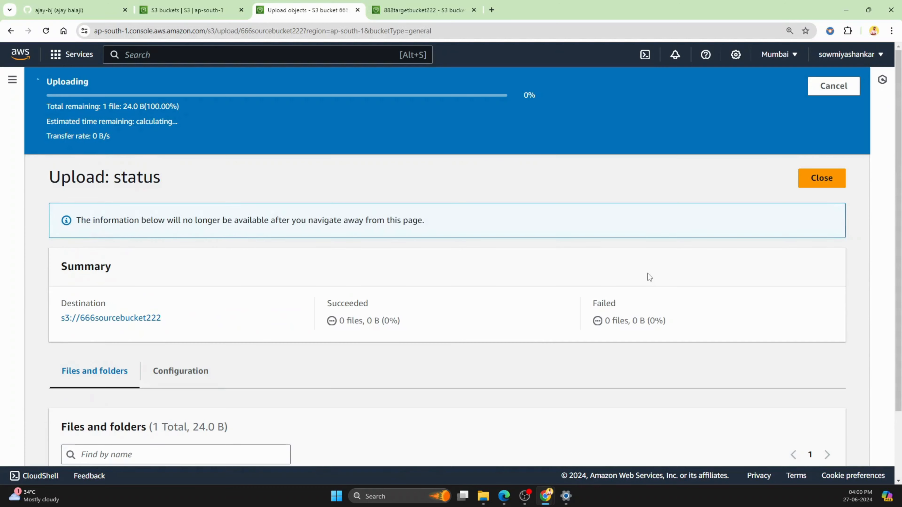
scroll(358, 296, "down", 1)
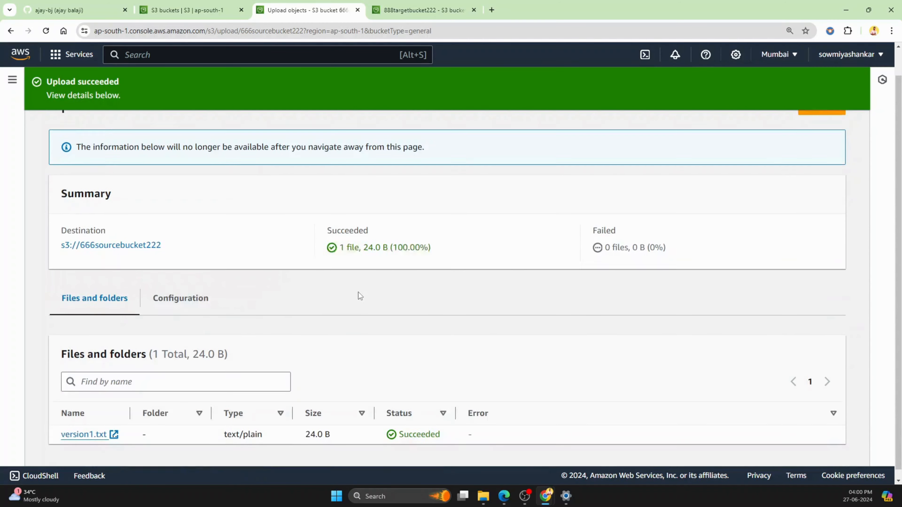
scroll(814, 187, "up", 1)
left_click(832, 132)
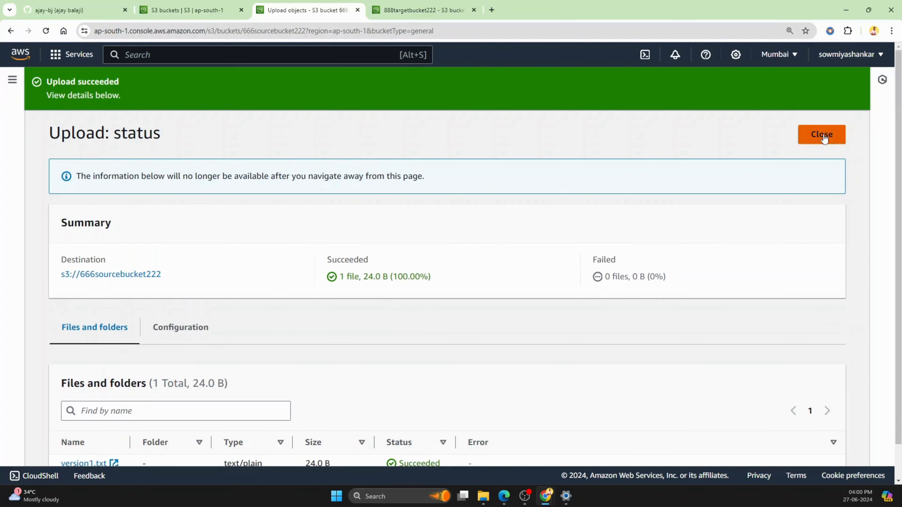
Step: Refresh the object list of 888targetbucket222 to check for the replicated file, and return to the 666sourcebucket222 objects
left_click(430, 11)
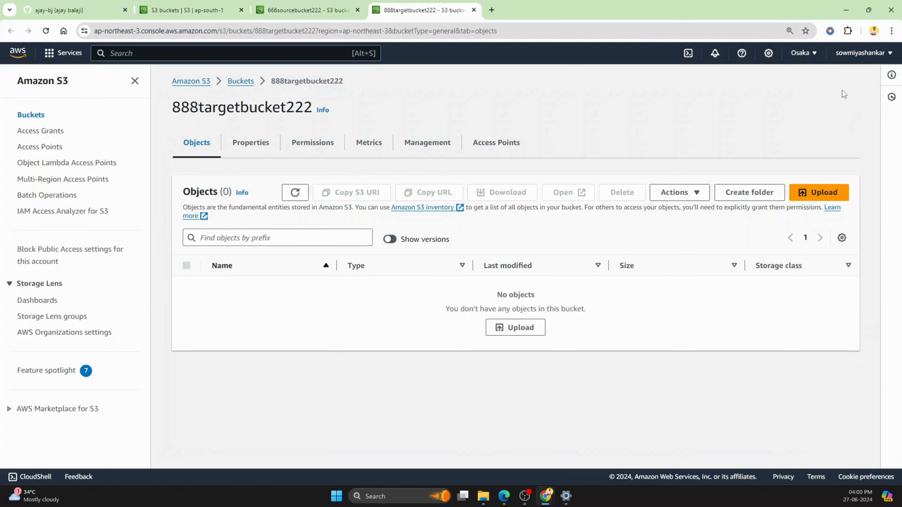
left_click(295, 193)
left_click(294, 194)
left_click(295, 193)
left_click(294, 194)
left_click(295, 193)
left_click(327, 9)
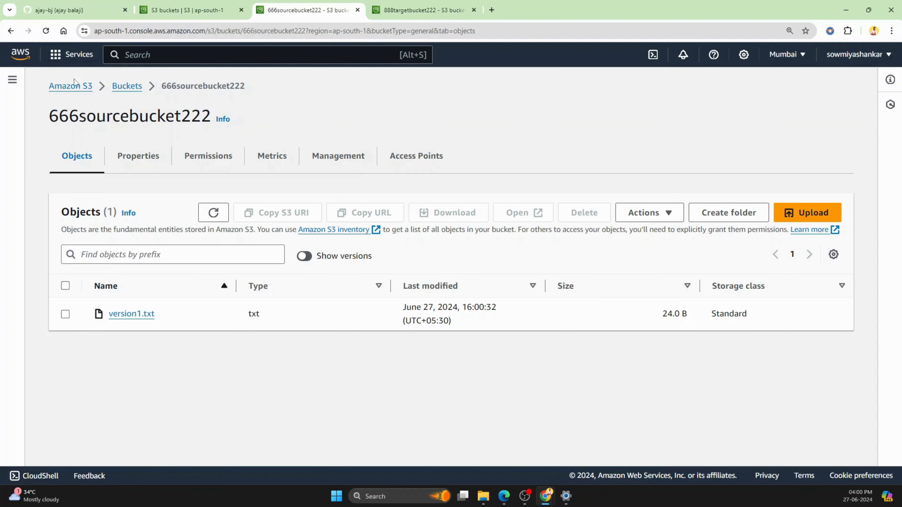
Step: Refresh the object list of 888targetbucket222 to check for the replicated version1.txt, and enlarge the page zoom to 125%
left_click(48, 30)
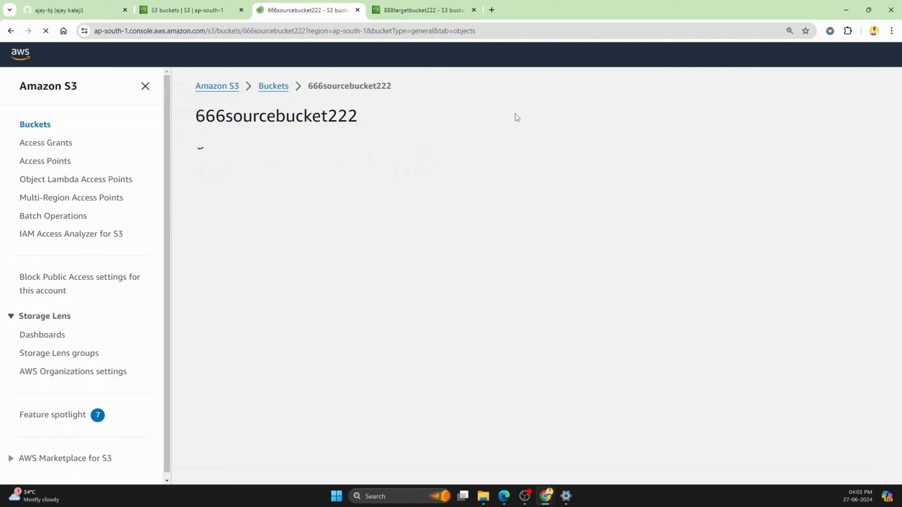
left_click(423, 10)
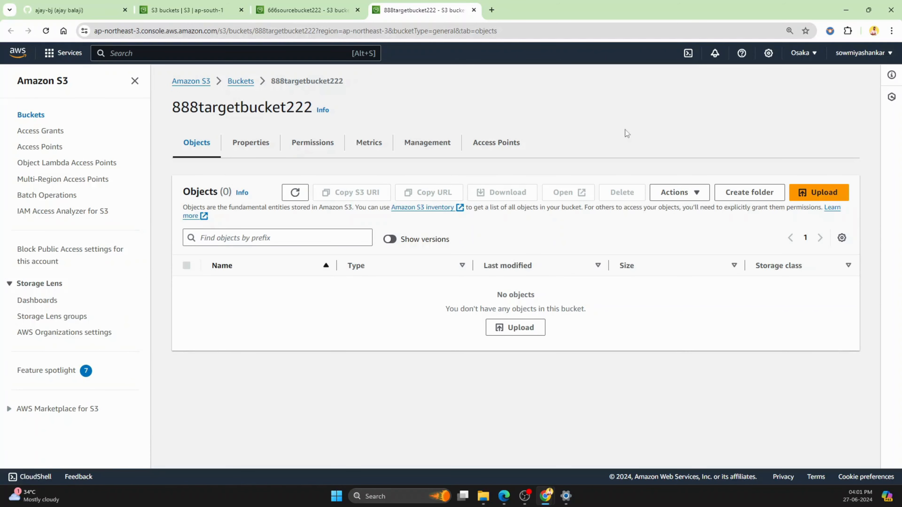
left_click(299, 194)
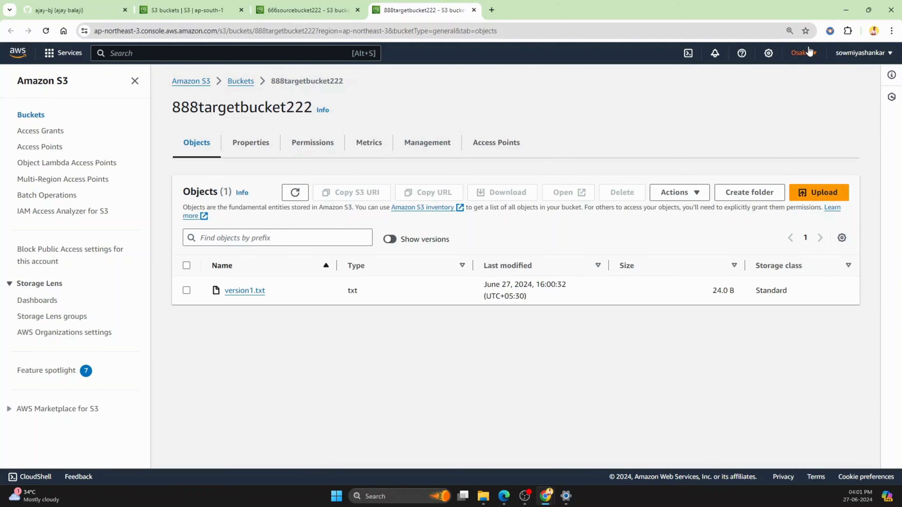
left_click(893, 31)
left_click(865, 211)
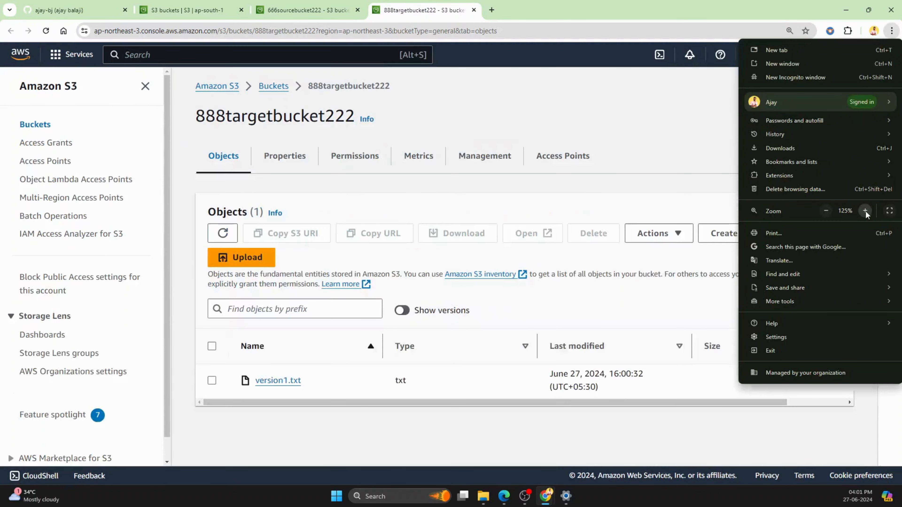
left_click(666, 155)
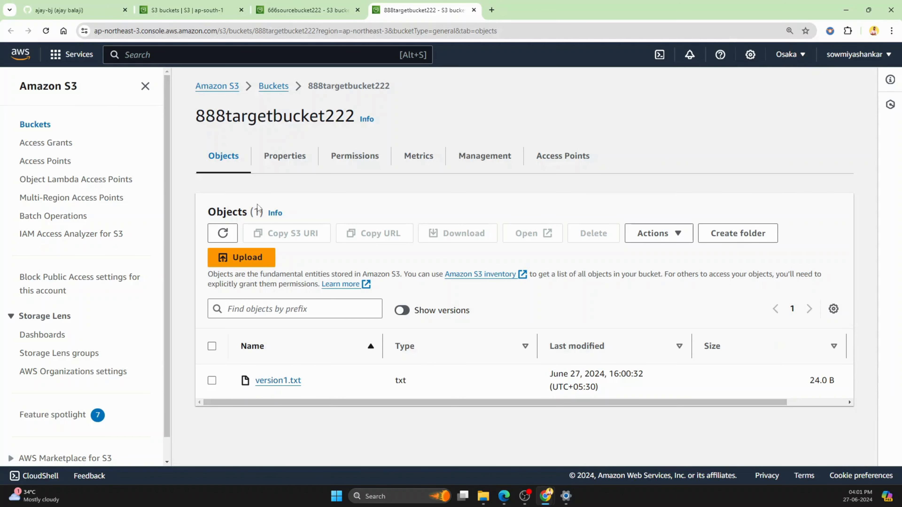
Step: Close the browser tabs of 666sourcebucket222 and 888targetbucket222 and return to the list of general purpose buckets
left_click(306, 8)
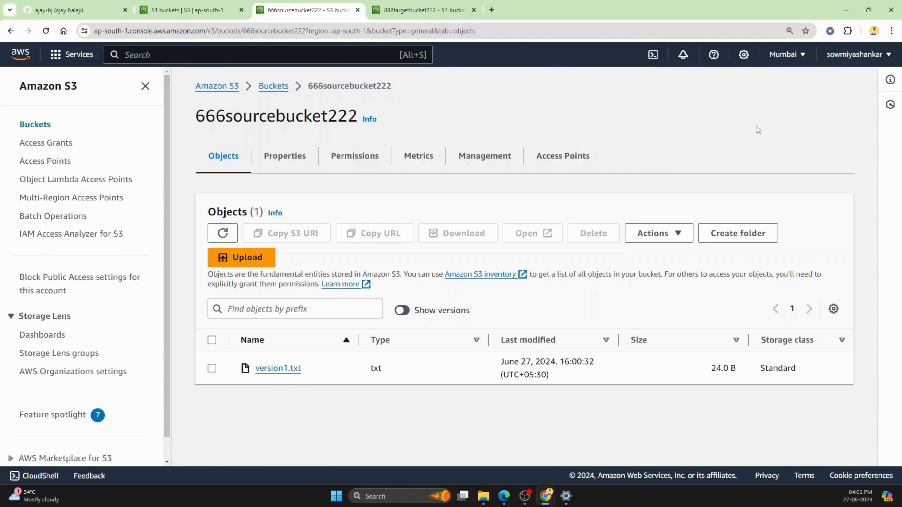
left_click(220, 6)
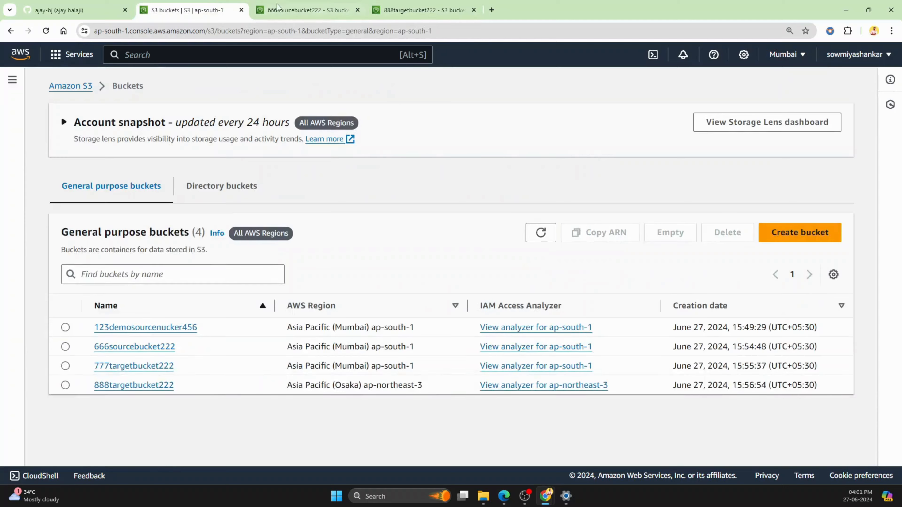
left_click(305, 11)
key("ctrl+Tab")
left_click(358, 9)
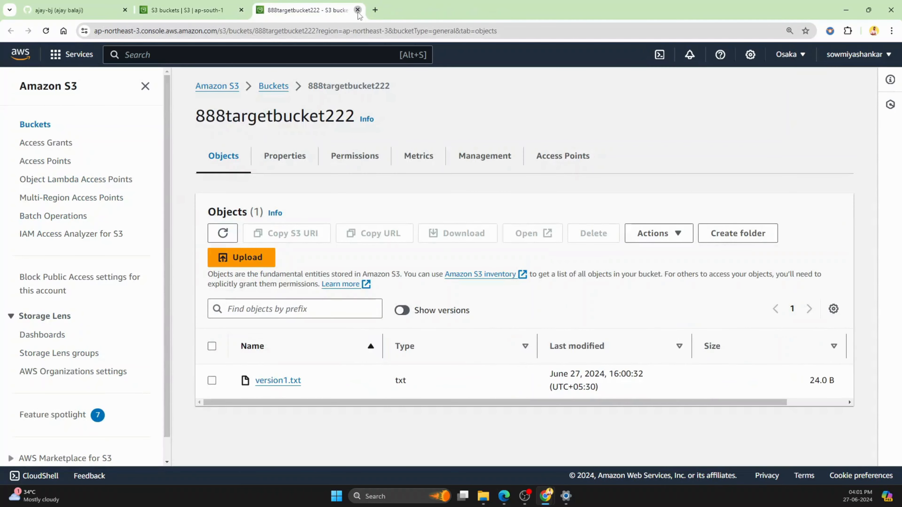
left_click(357, 10)
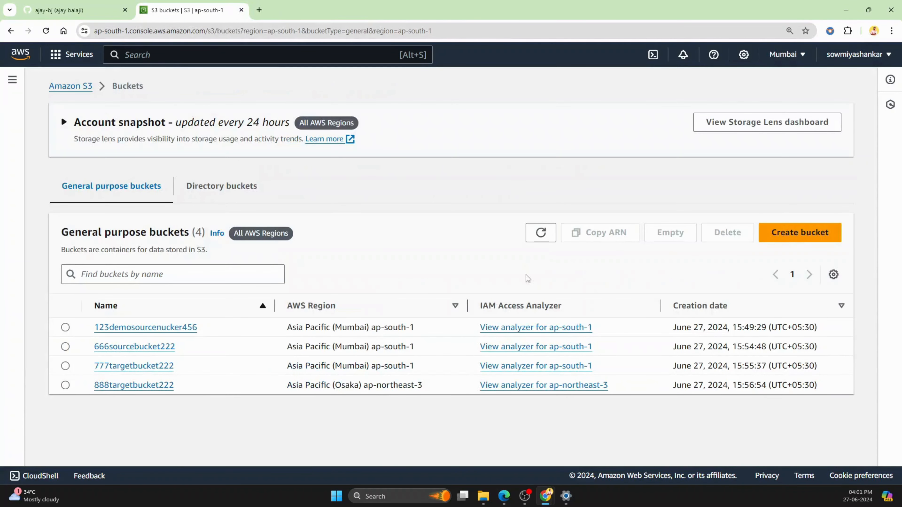
Step: Start creating a new bucket in the Mumbai region and name it 555staticwebsitehosting666
left_click(799, 234)
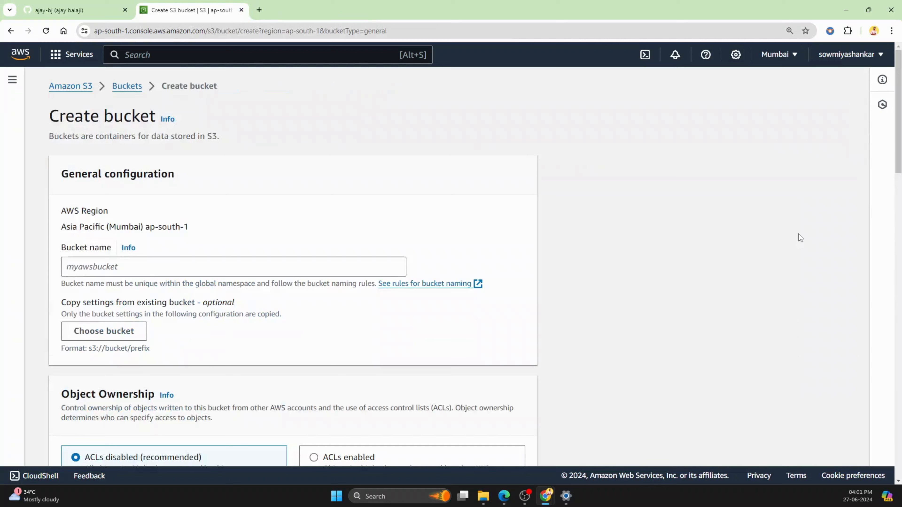
left_click(179, 263)
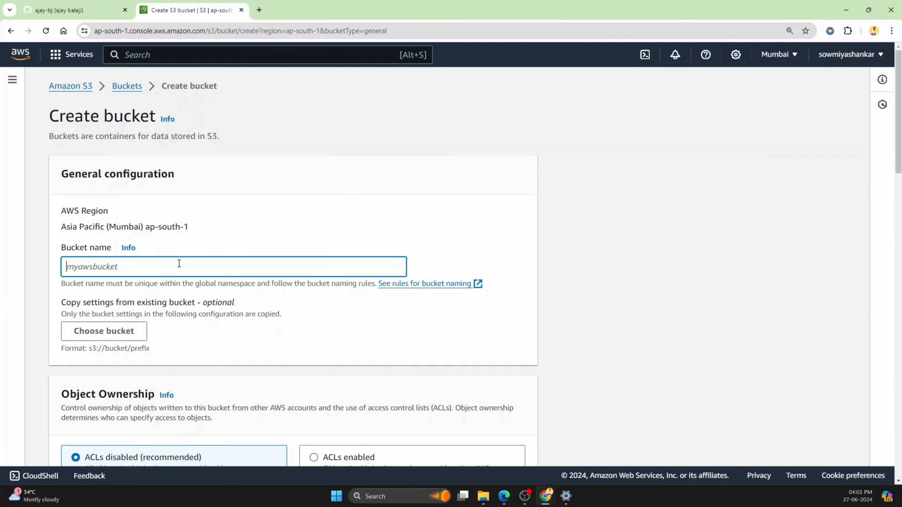
type("555staticwebsitehosti")
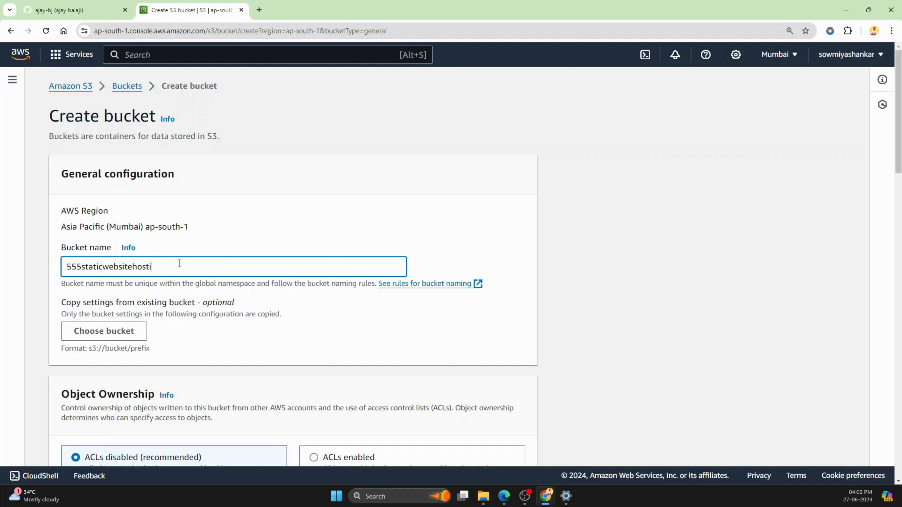
type("ng666")
Step: Enable Bucket Versioning for the new bucket, keeping ACLs disabled and all public access blocked
scroll(313, 270, "down", 5)
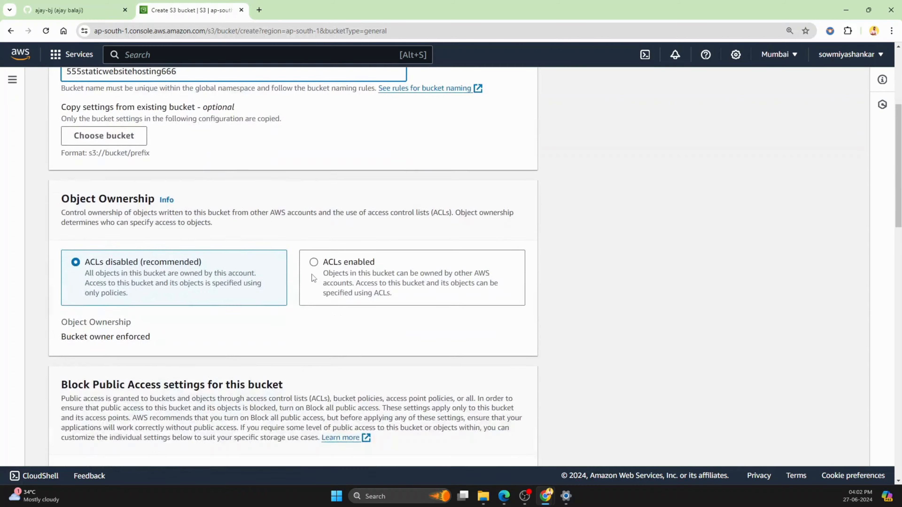
scroll(312, 275, "down", 8)
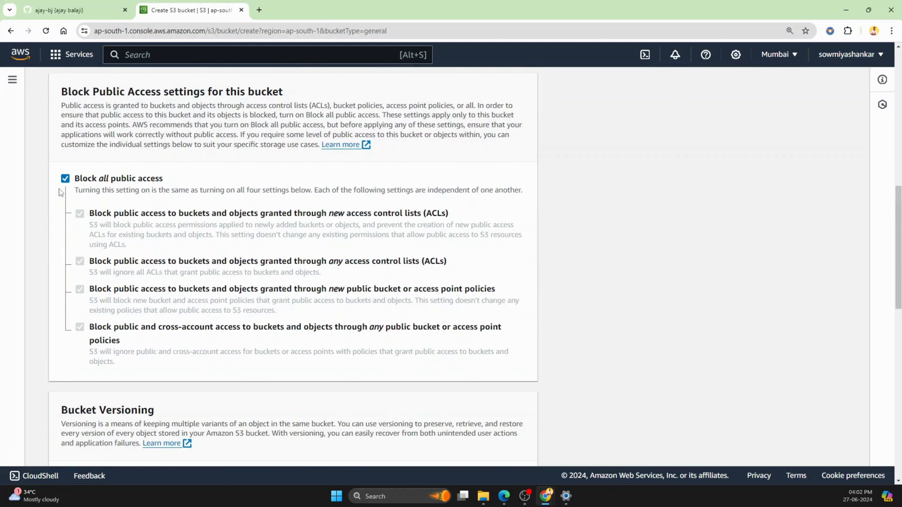
scroll(161, 141, "down", 3)
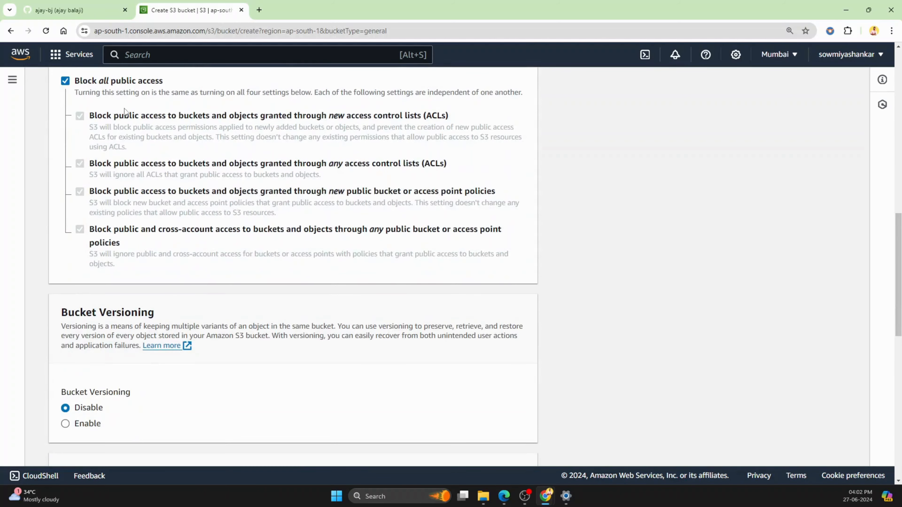
scroll(181, 160, "down", 4)
left_click(66, 278)
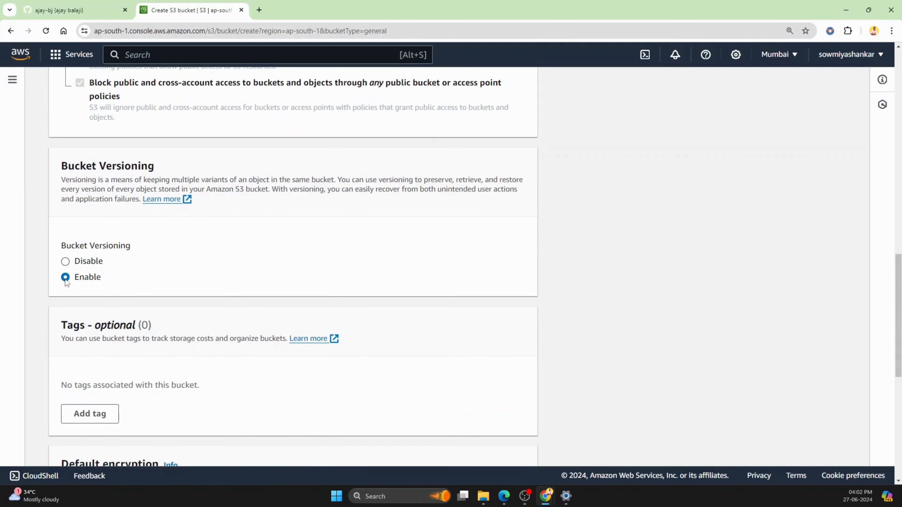
Step: Add a tag to the new bucket with the key demo and the value website
scroll(288, 258, "down", 3)
left_click(90, 316)
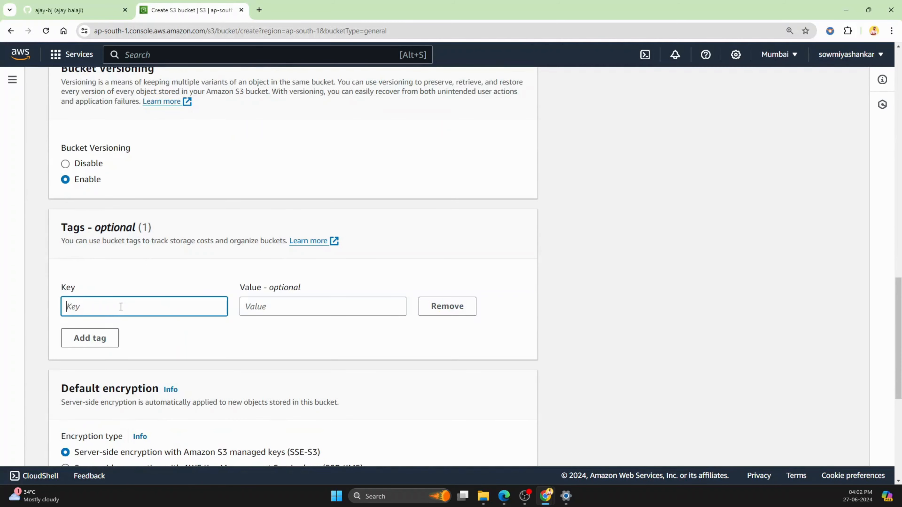
type("demo")
left_click(309, 305)
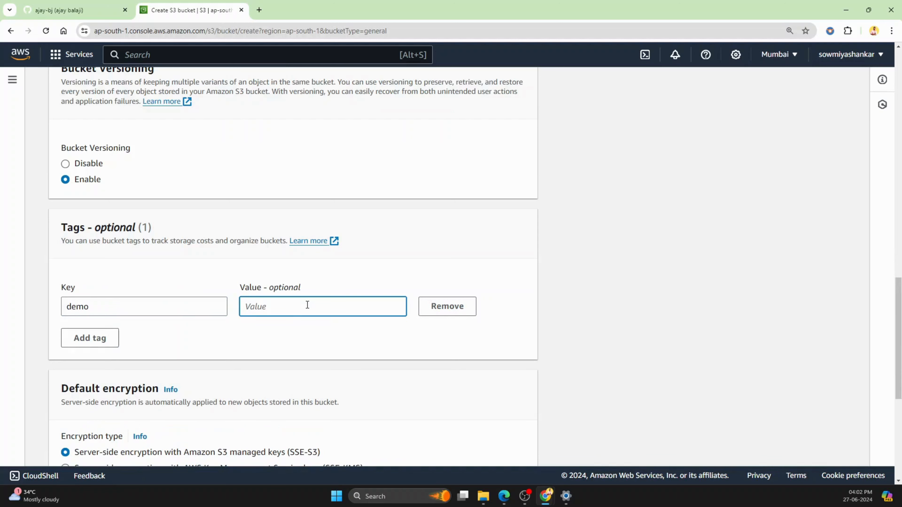
type("website")
Step: Create the bucket with the default SSE-S3 encryption and open 555staticwebsitehosting666 from the bucket list
scroll(617, 286, "down", 5)
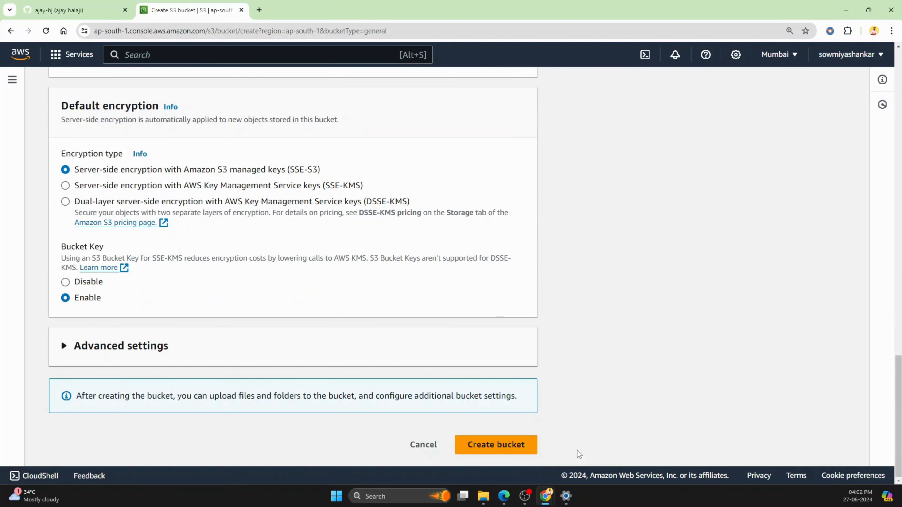
left_click(514, 450)
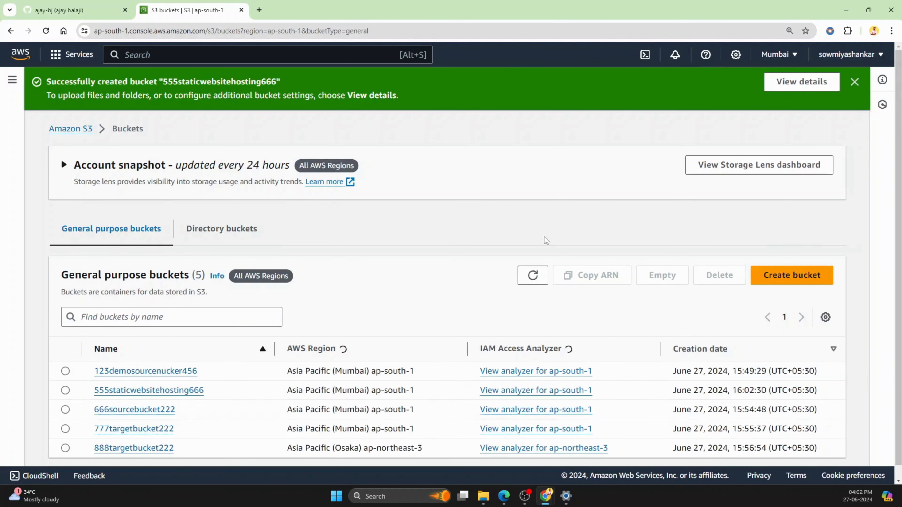
scroll(544, 249, "down", 1)
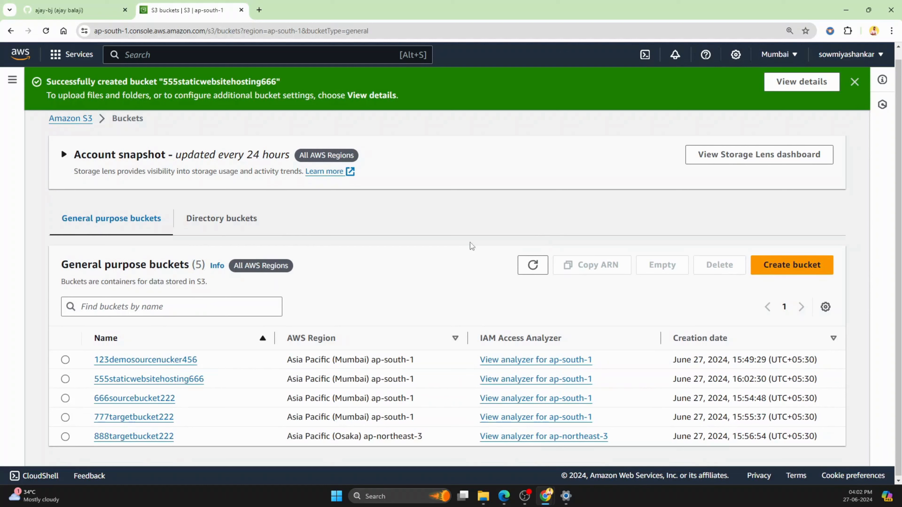
left_click(138, 380)
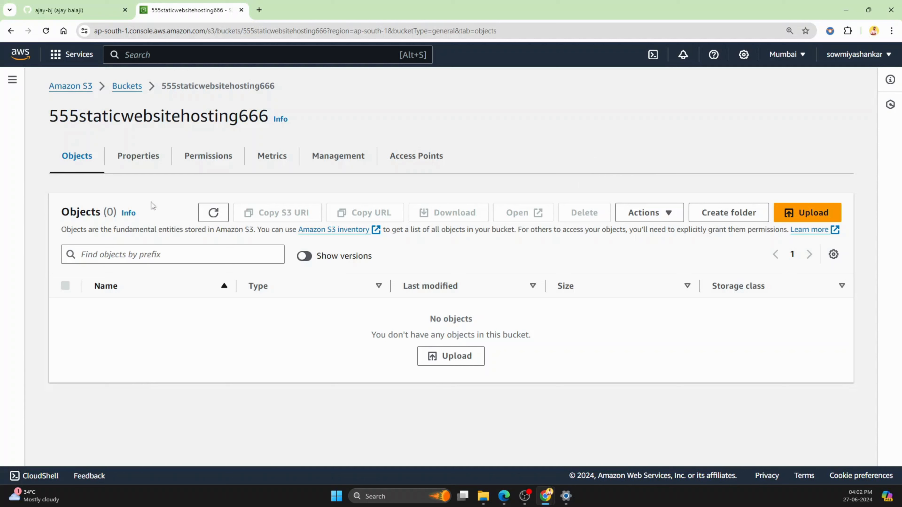
Step: Review the properties of 555staticwebsitehosting666, from versioning, tags and encryption down to the static website hosting setting
left_click(140, 159)
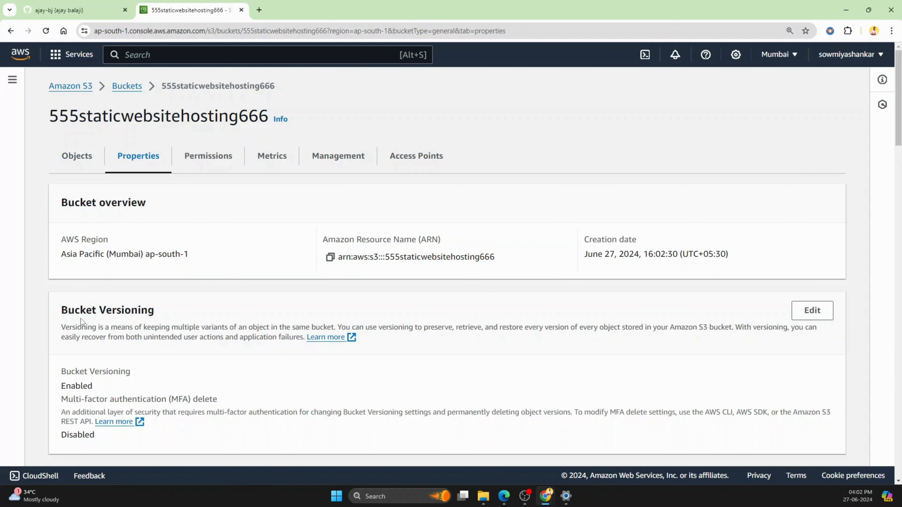
scroll(168, 321, "down", 3)
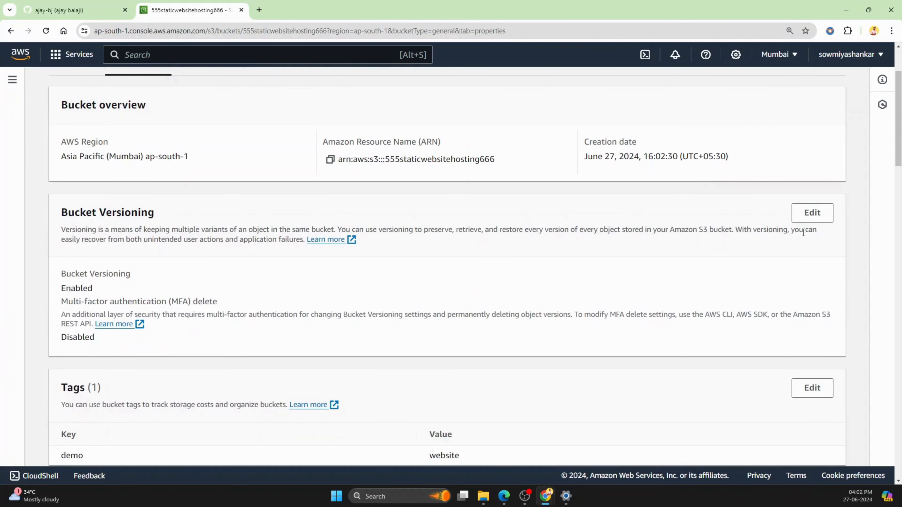
scroll(227, 297, "down", 3)
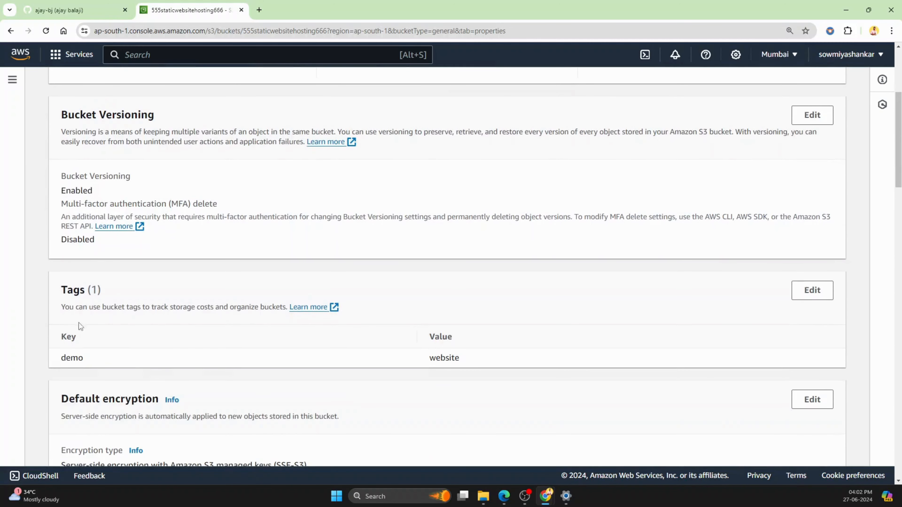
scroll(79, 323, "down", 2)
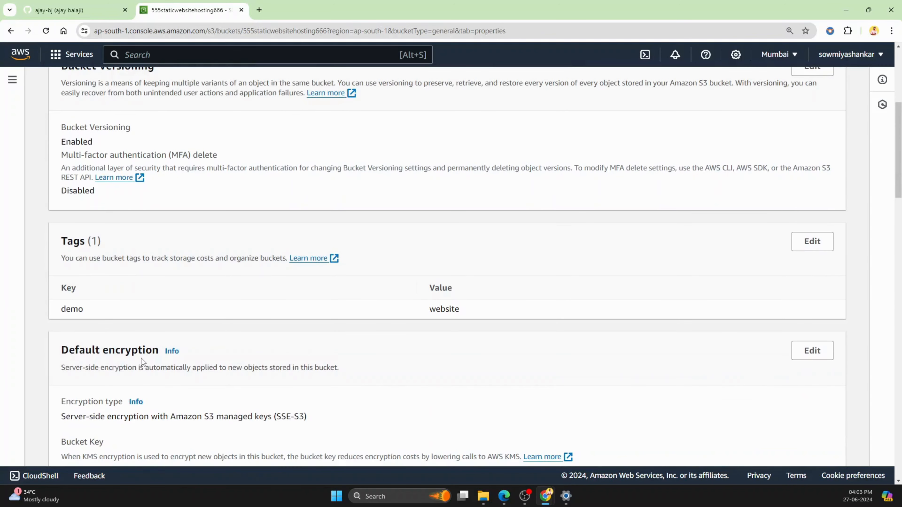
scroll(347, 344, "down", 8)
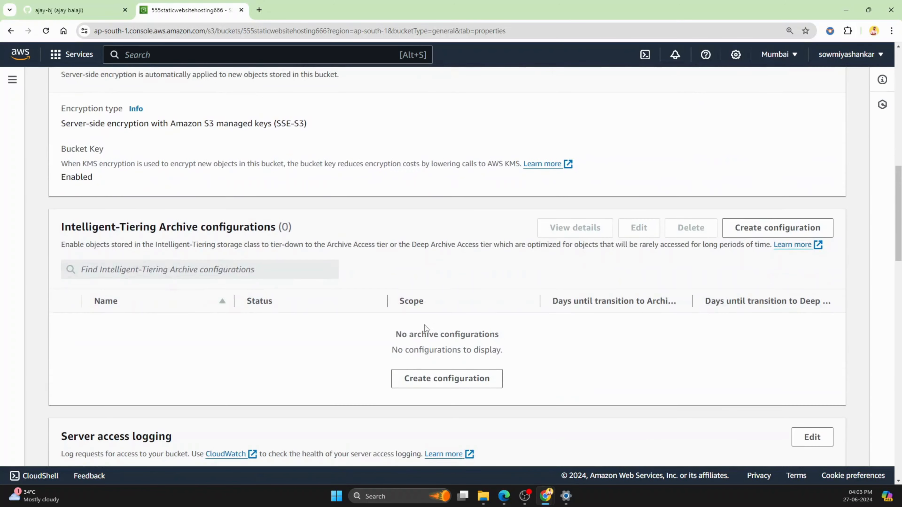
scroll(240, 340, "down", 1)
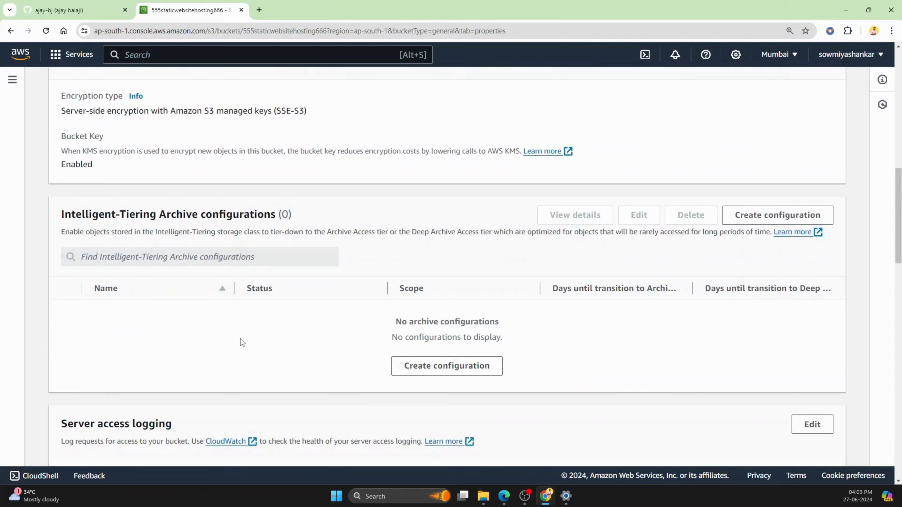
scroll(241, 342, "down", 5)
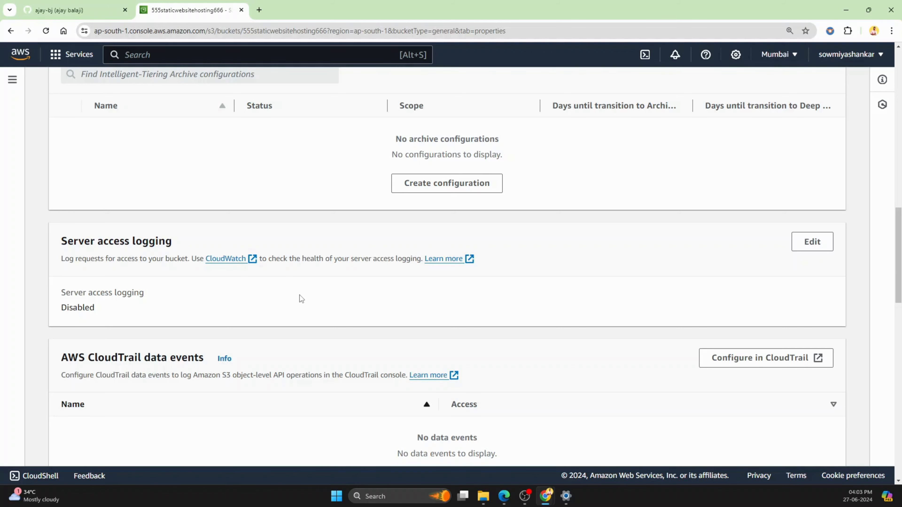
scroll(301, 299, "down", 6)
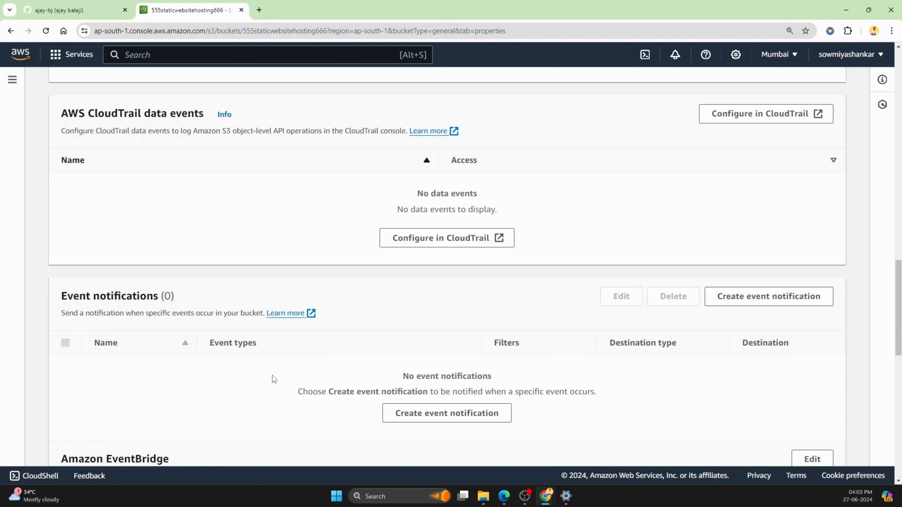
scroll(275, 377, "down", 3)
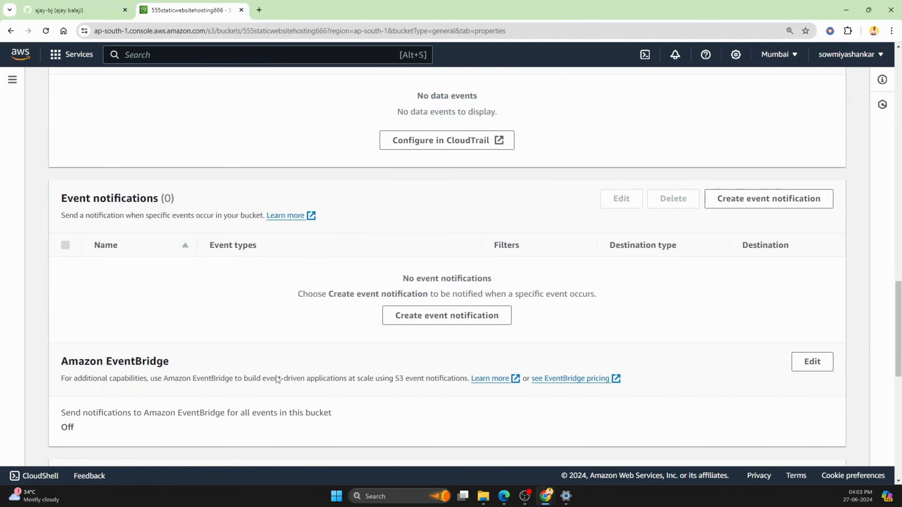
scroll(258, 306, "down", 9)
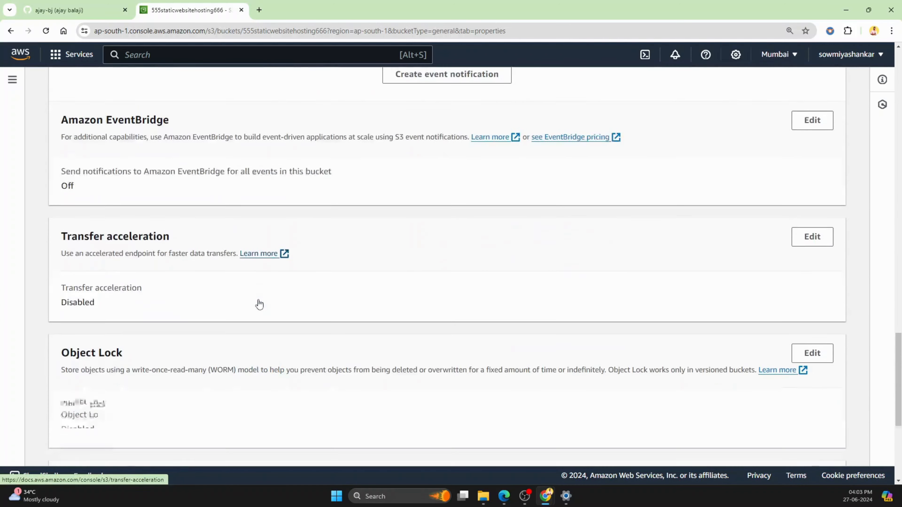
scroll(85, 283, "down", 2)
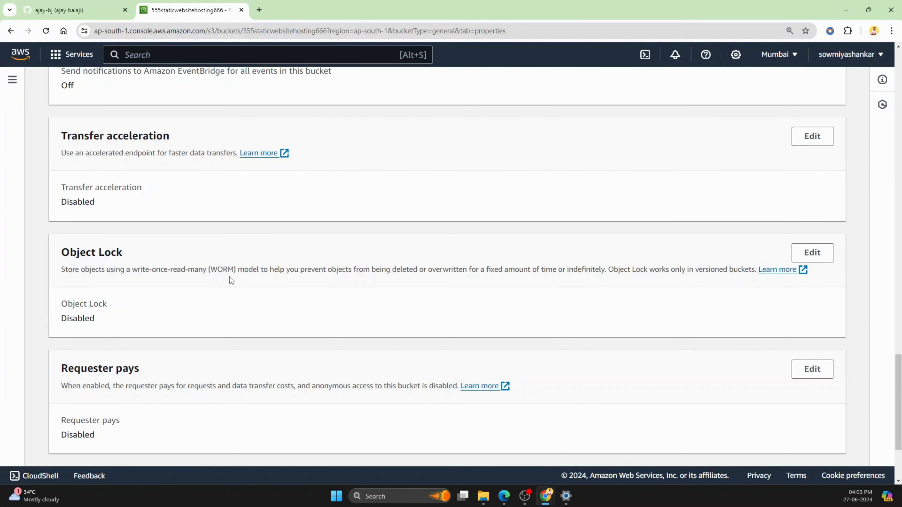
scroll(189, 282, "down", 1)
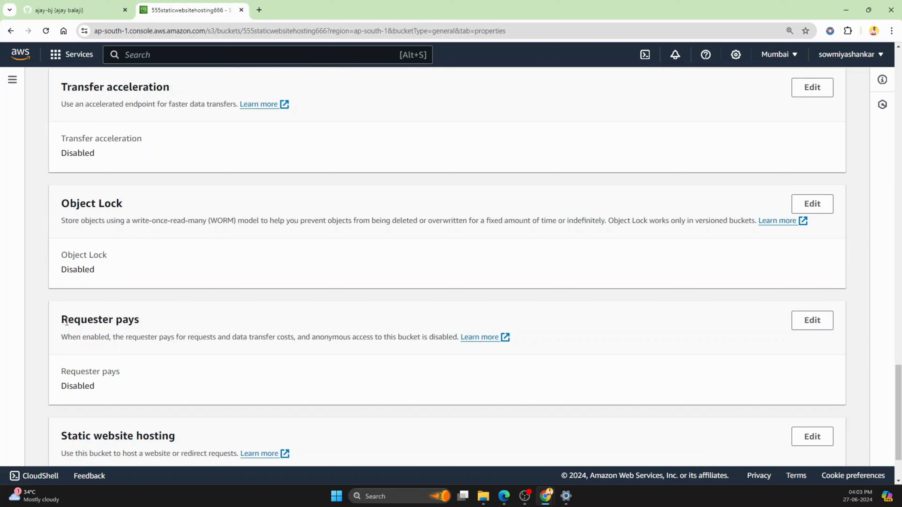
scroll(192, 322, "down", 2)
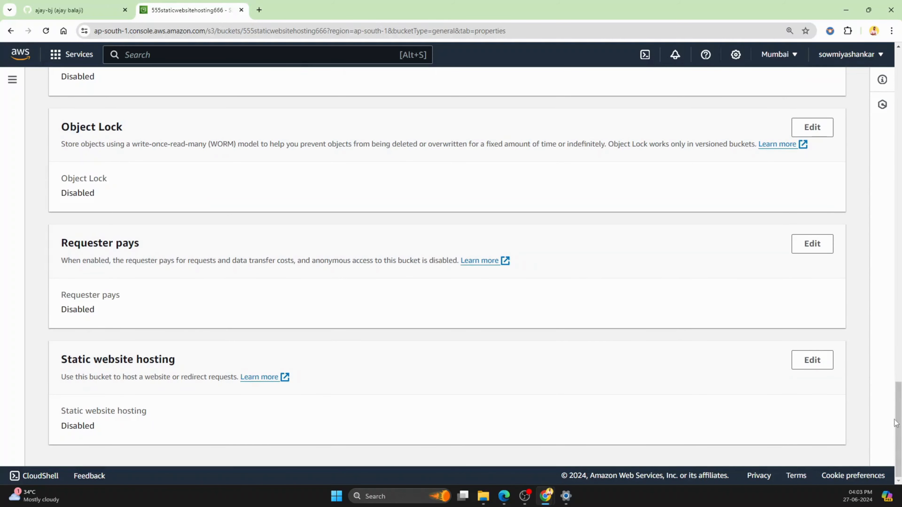
Step: Enable static website hosting for 555staticwebsitehosting666 with the hosting type Host a static website
left_click(817, 362)
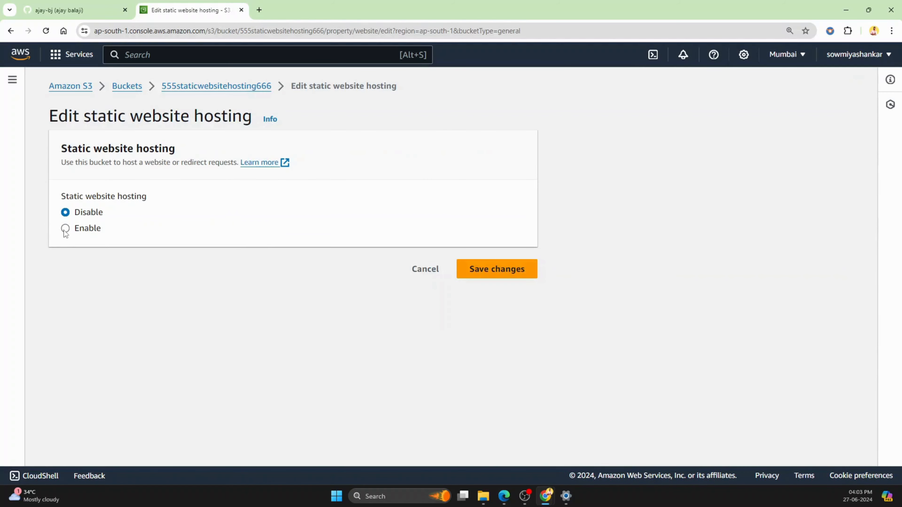
left_click(64, 229)
scroll(440, 235, "down", 2)
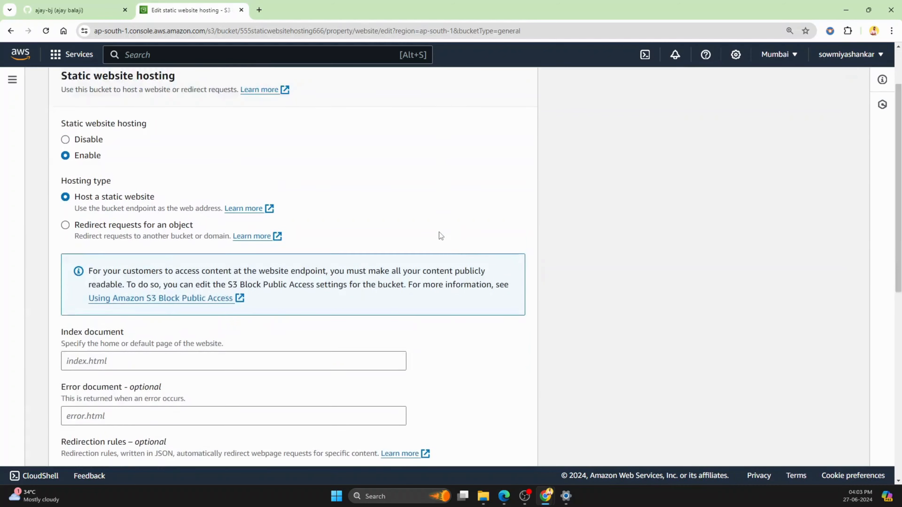
scroll(440, 236, "down", 1)
scroll(463, 181, "down", 2)
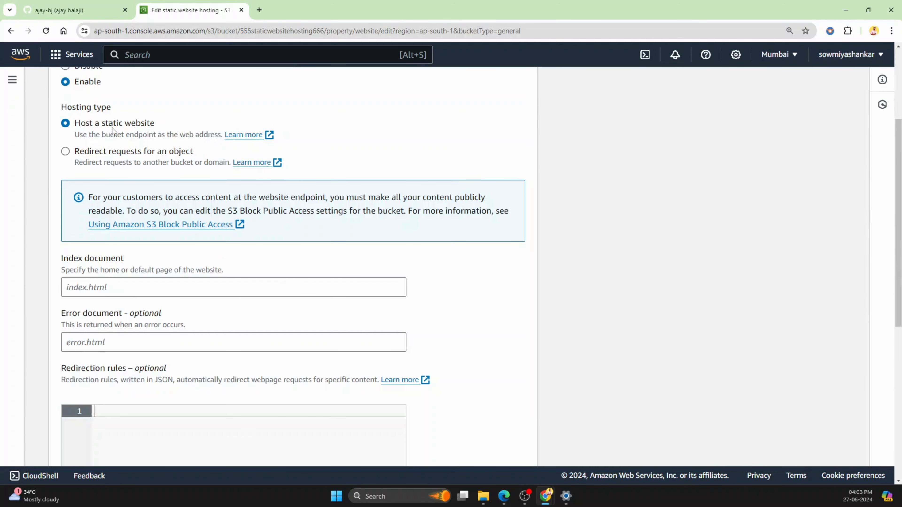
scroll(328, 249, "down", 2)
left_click(169, 235)
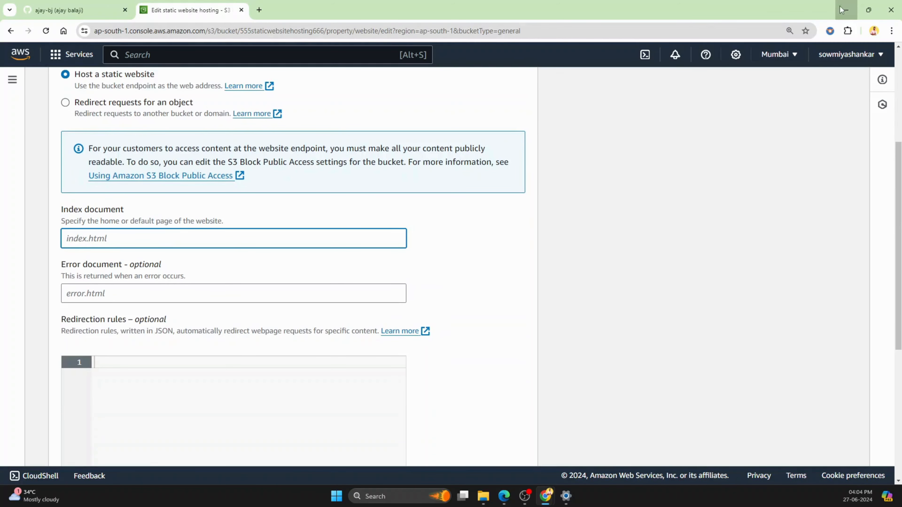
left_click(846, 10)
double_click(19, 187)
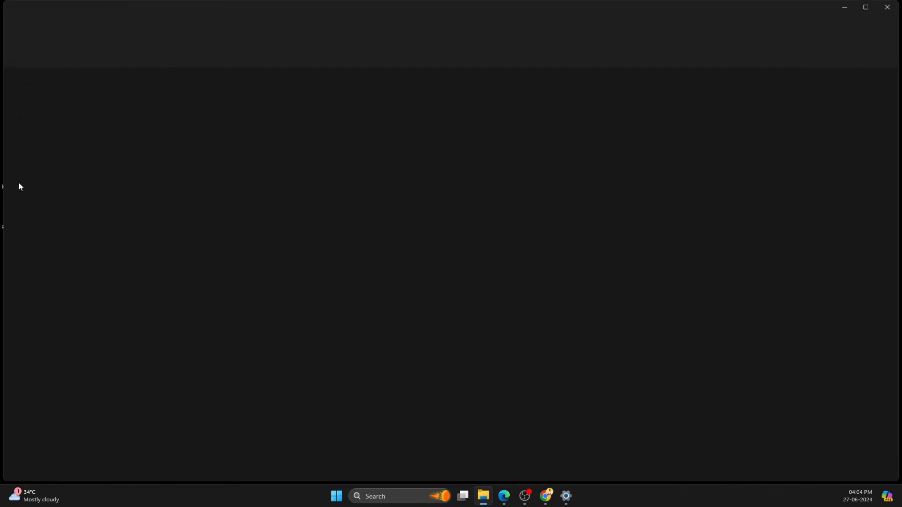
left_click(846, 10)
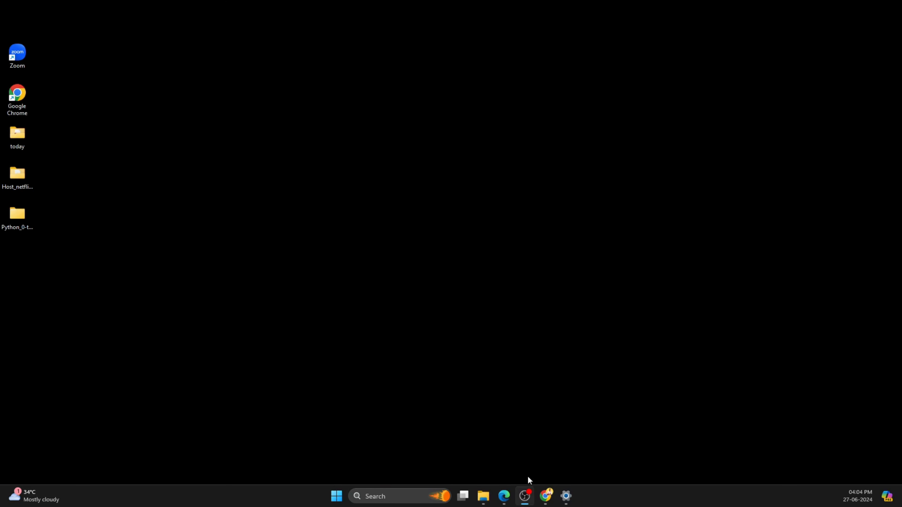
mouse_move(546, 497)
left_click(559, 452)
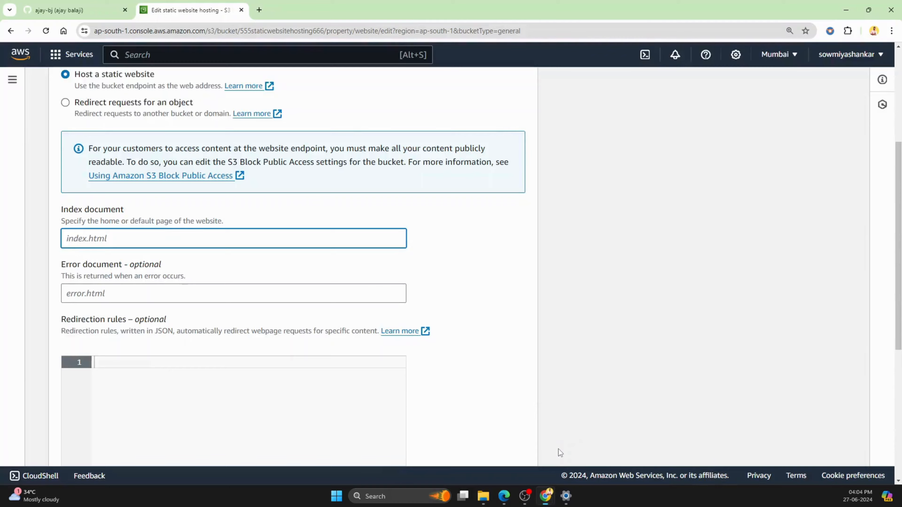
Step: Browse the GitHub profile and open its repository Host_netflix_clone_as_static_website_for_free-in-AWS
left_click(74, 10)
scroll(68, 163, "up", 1)
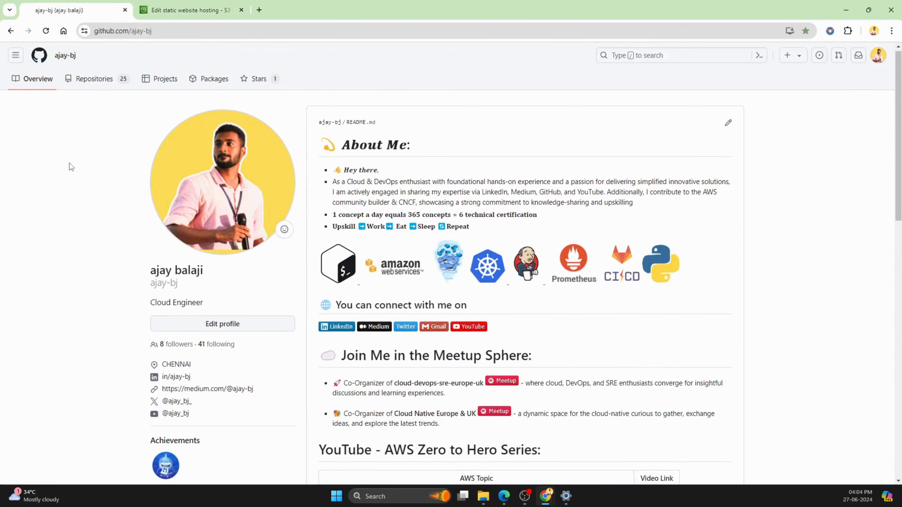
scroll(71, 165, "down", 1)
scroll(73, 168, "up", 1)
scroll(106, 184, "down", 3)
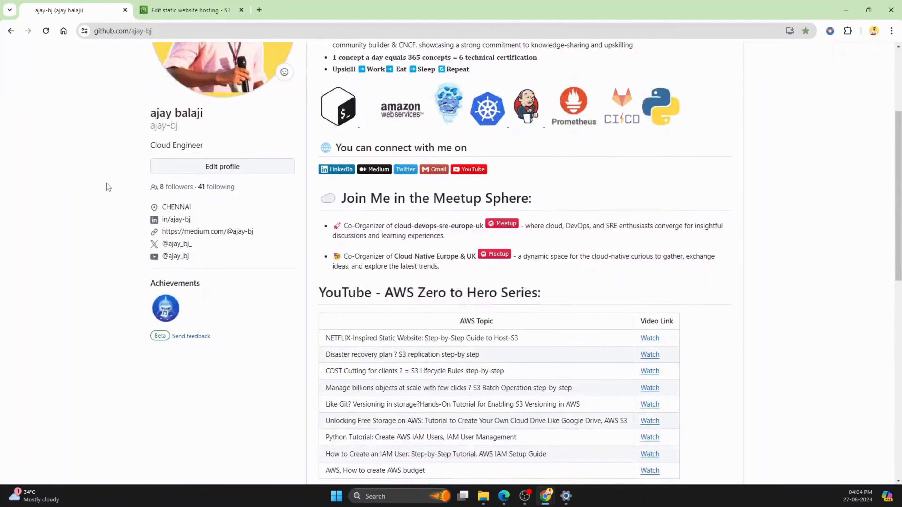
scroll(107, 185, "up", 3)
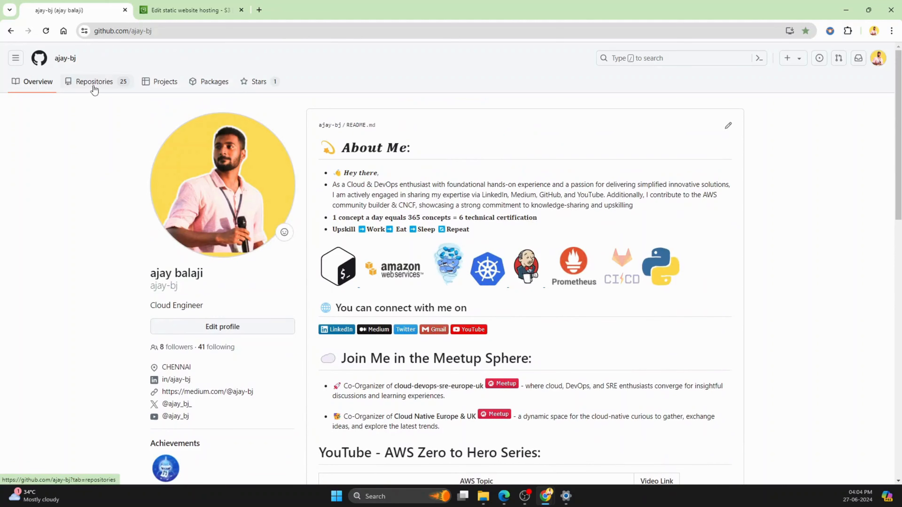
left_click(100, 88)
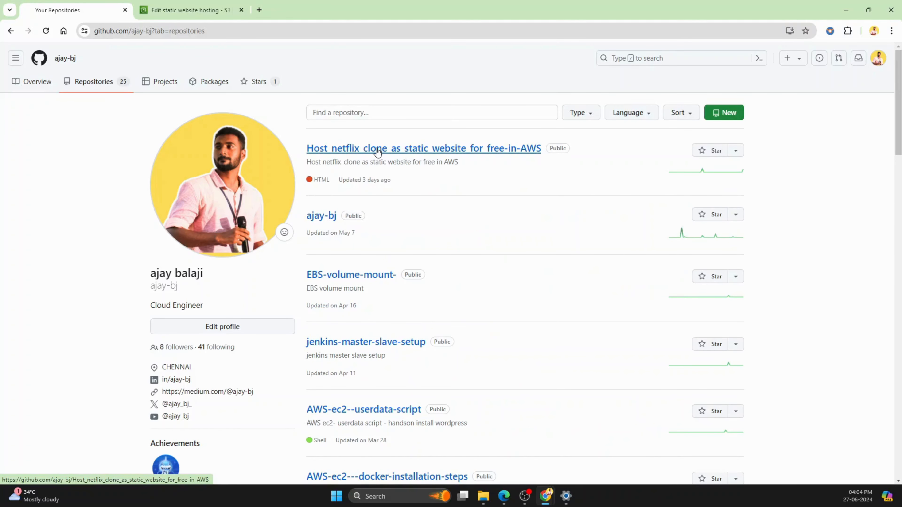
left_click(423, 149)
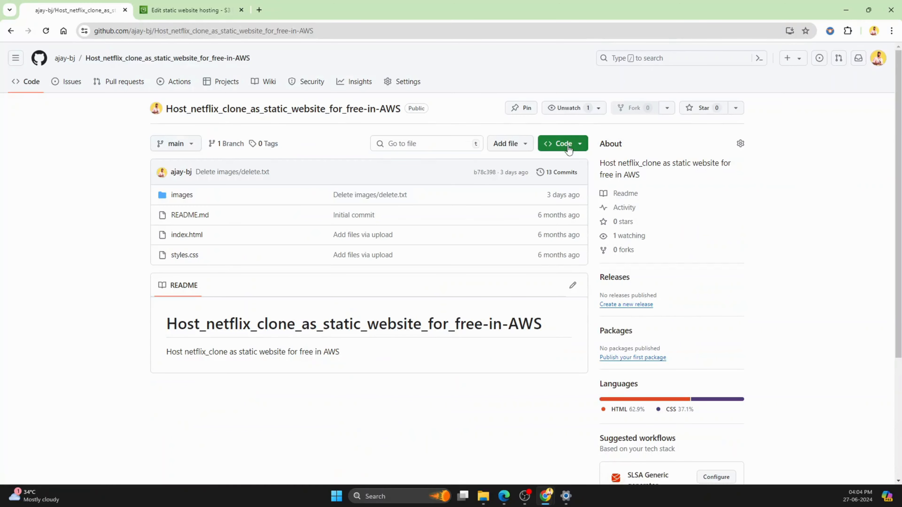
Step: View the repository's clone and download options, then return to the repository list
left_click(569, 150)
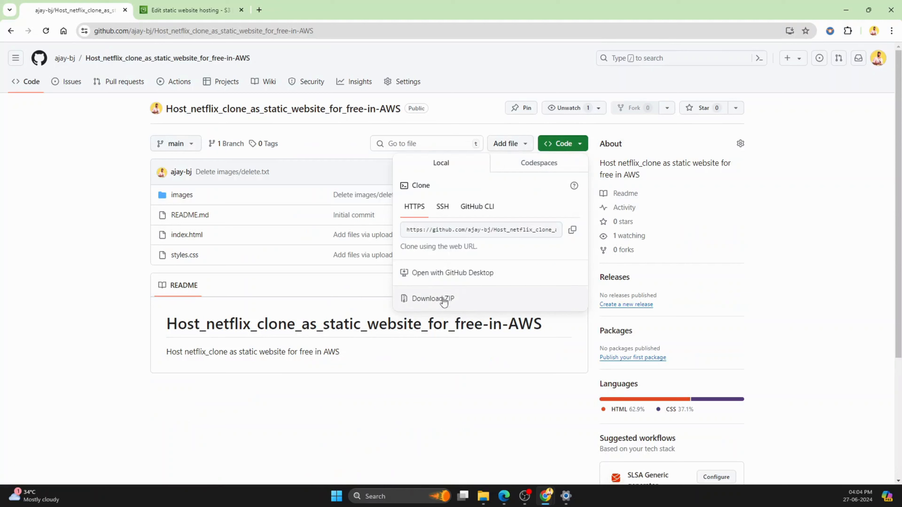
left_click(85, 248)
left_click(11, 31)
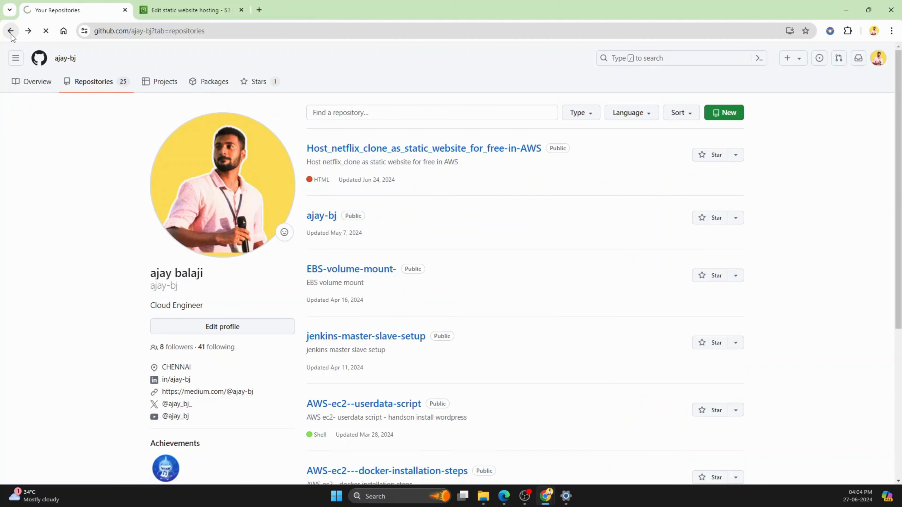
scroll(86, 260, "down", 1)
scroll(87, 261, "up", 1)
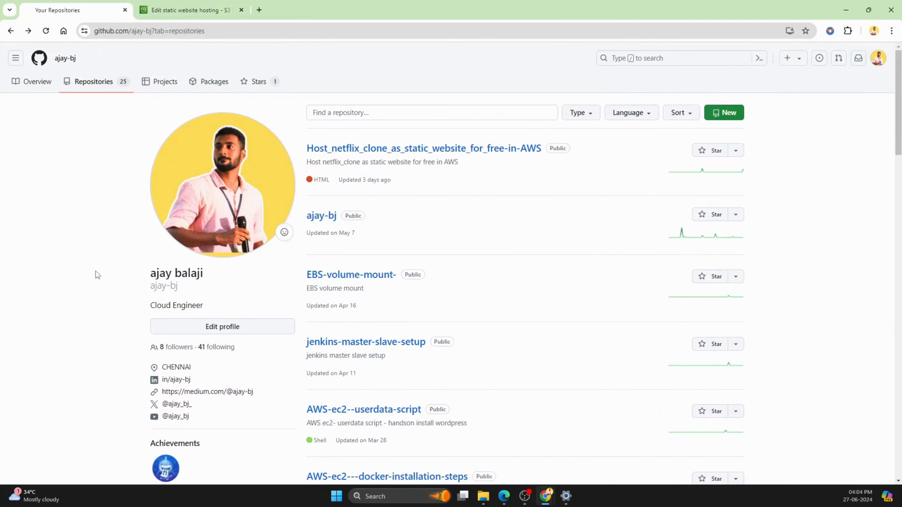
Step: Open the local Host_netflix_clone_as_static_website_for_free-in-AWS-main folder from the desktop and check the name of the website's home page file
left_click(184, 4)
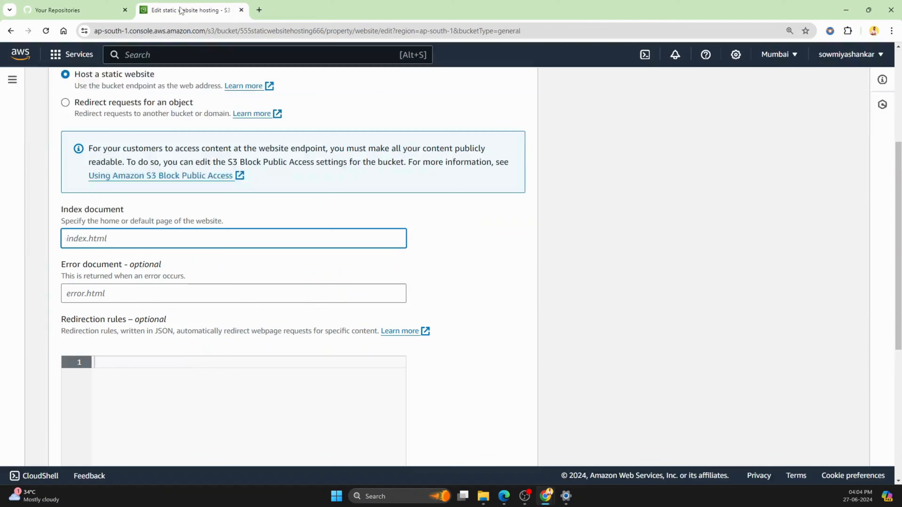
left_click(846, 10)
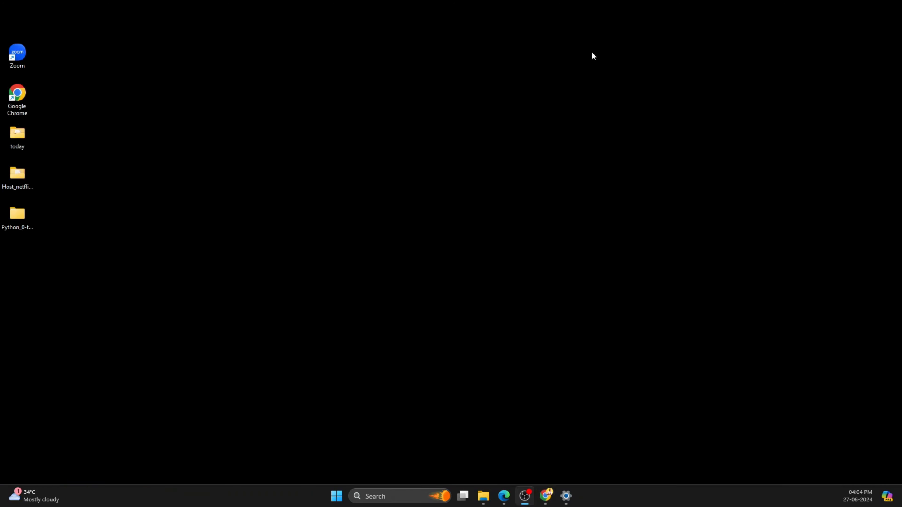
double_click(16, 181)
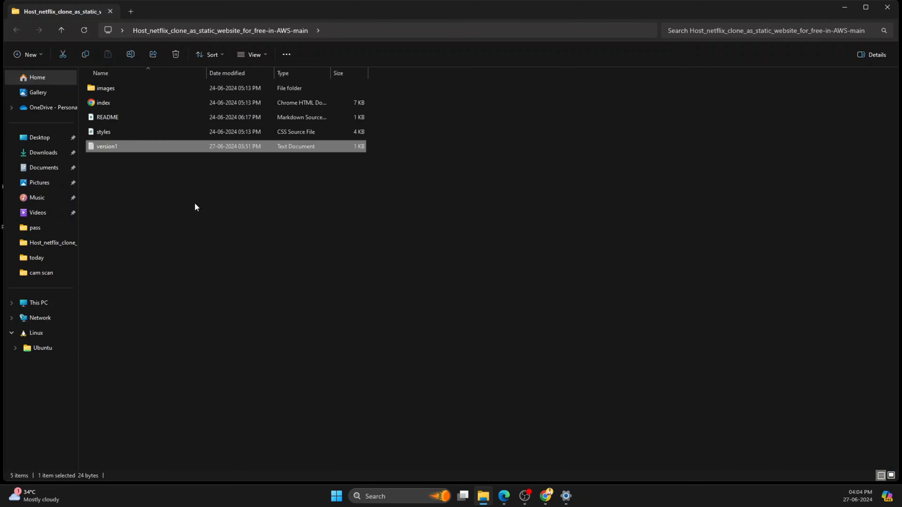
left_click(195, 204)
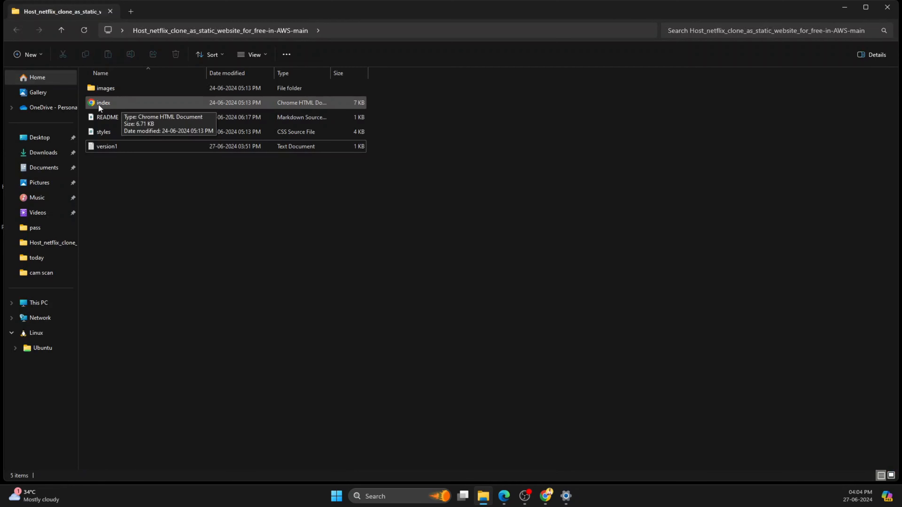
Step: Return to the S3 console in Chrome, set the index document to index.html and save the static website hosting settings
left_click(546, 497)
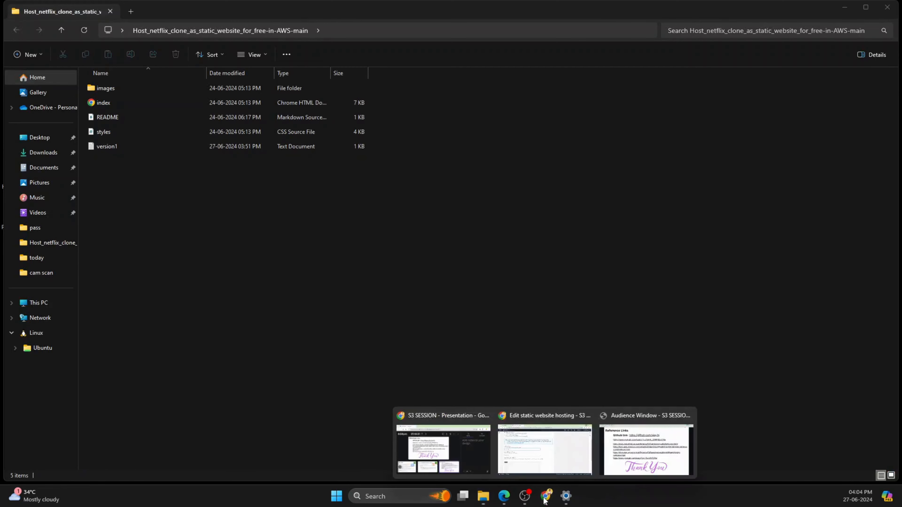
left_click(555, 463)
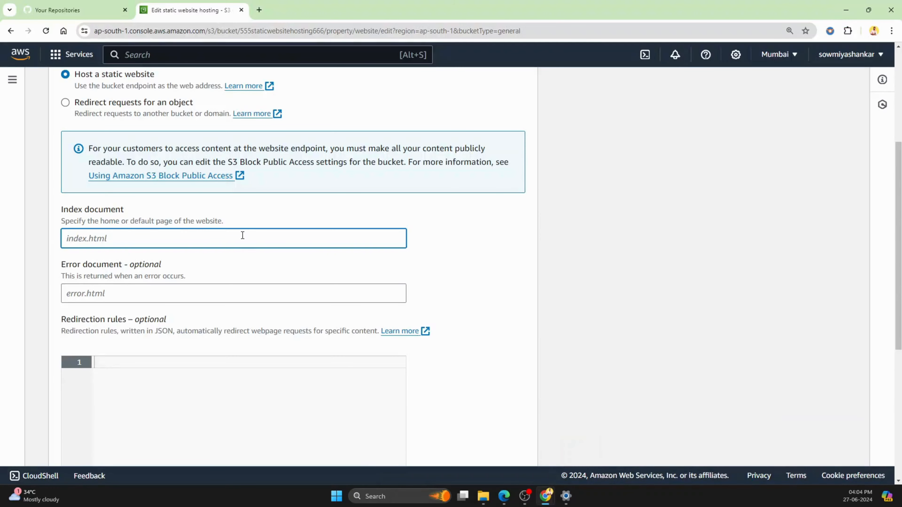
type("index.html")
scroll(300, 281, "down", 8)
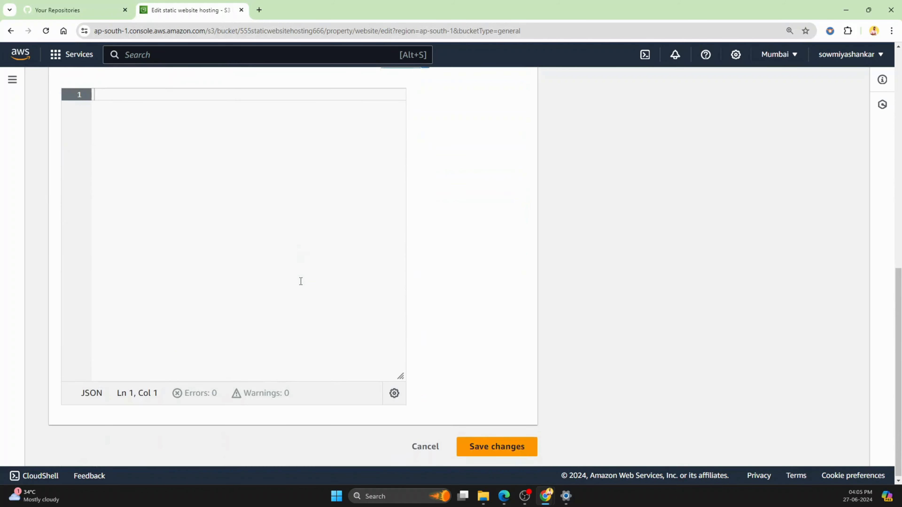
scroll(317, 294, "up", 6)
scroll(450, 326, "down", 7)
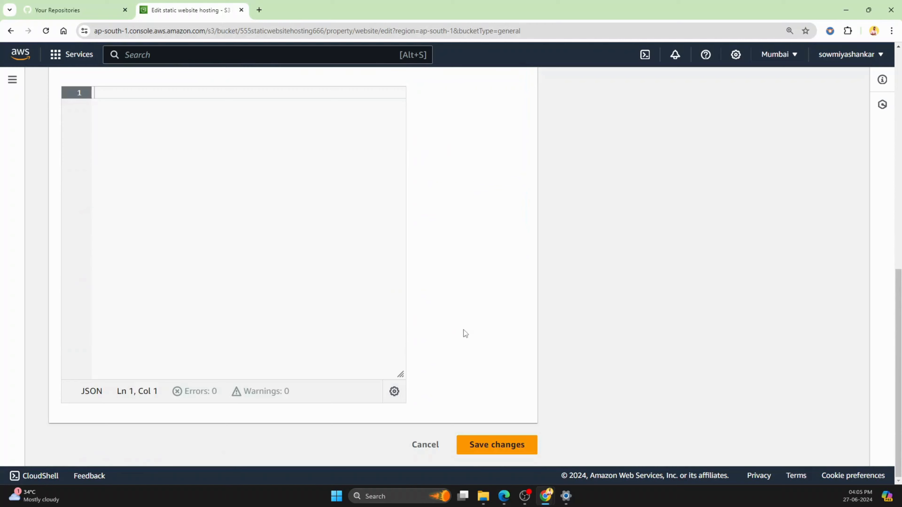
left_click(514, 449)
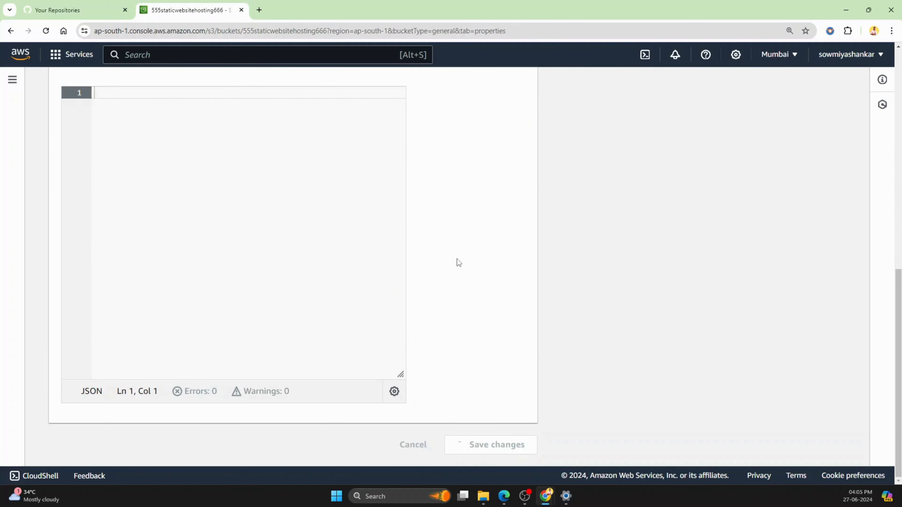
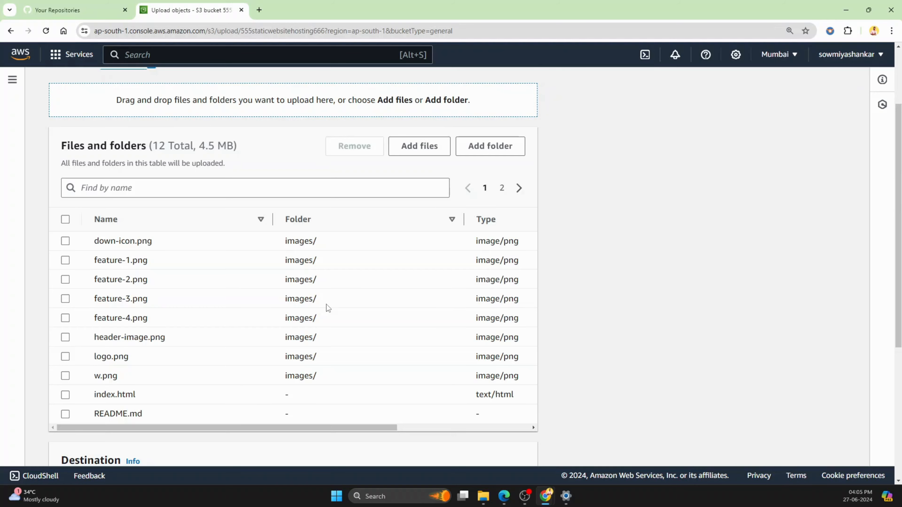
Step: Upload the listed website files and images folder to bucket 555staticwebsitehosting666, and return to the bucket's object list
scroll(326, 305, "down", 5)
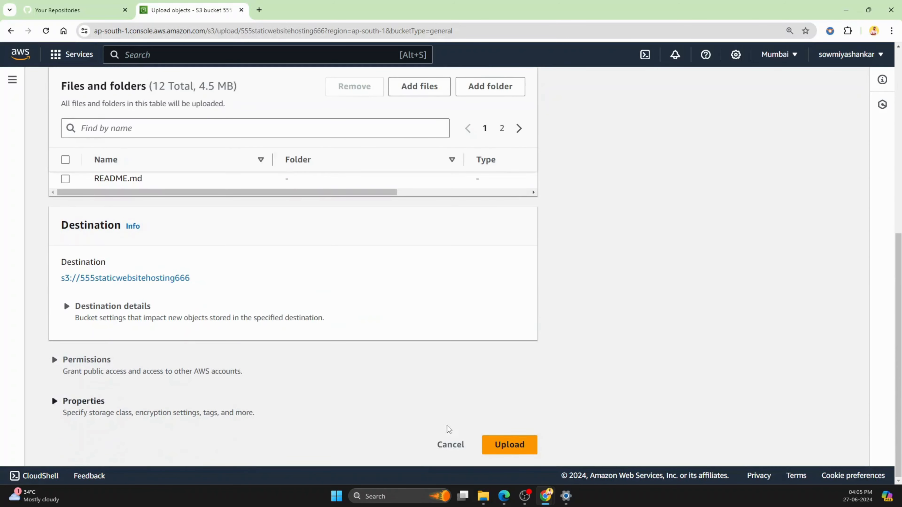
left_click(509, 445)
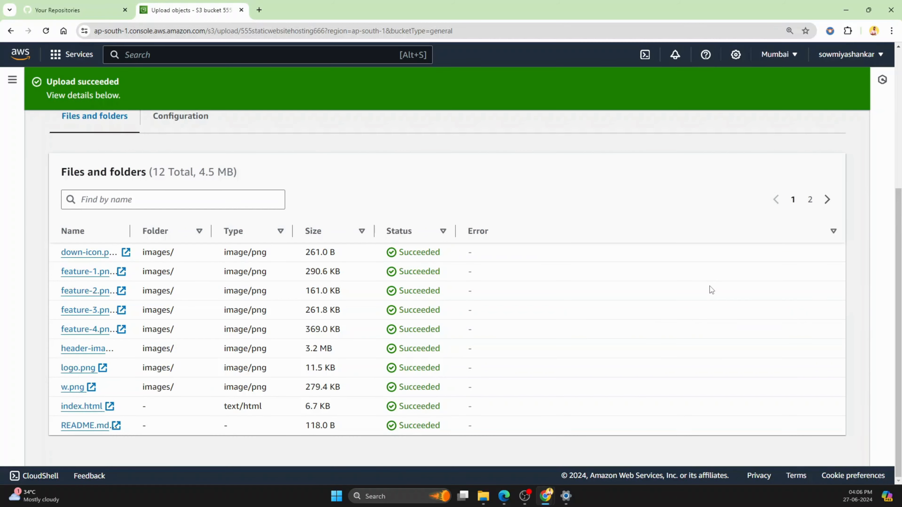
scroll(710, 295, "up", 5)
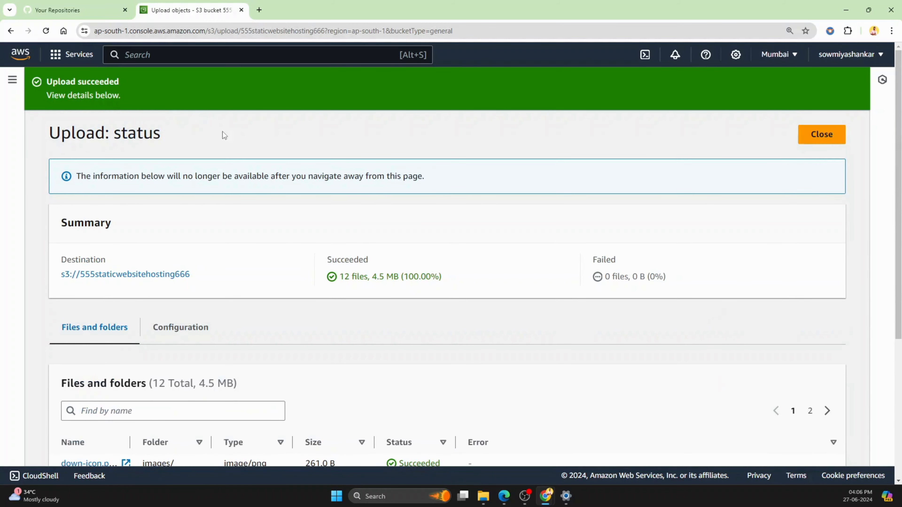
left_click(11, 31)
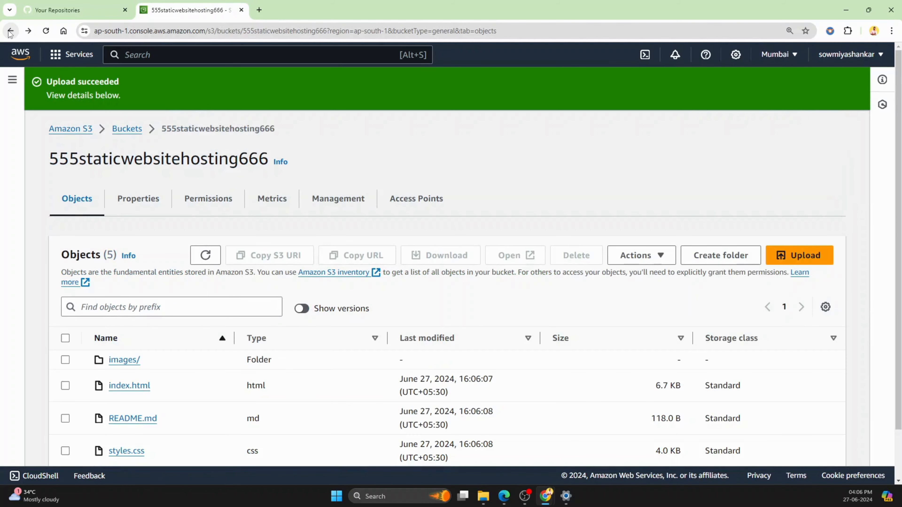
Step: Open the bucket website endpoint from the static website hosting properties and examine the error code on the page
left_click(129, 206)
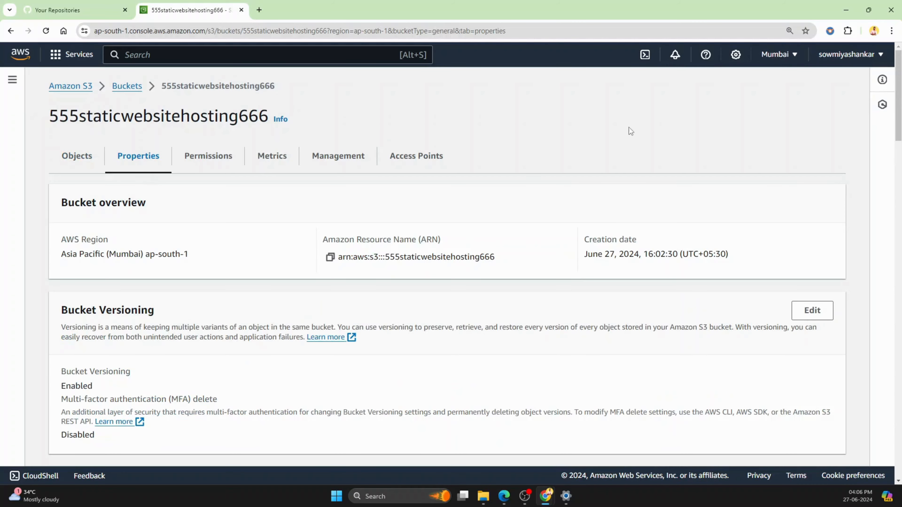
scroll(629, 135, "down", 15)
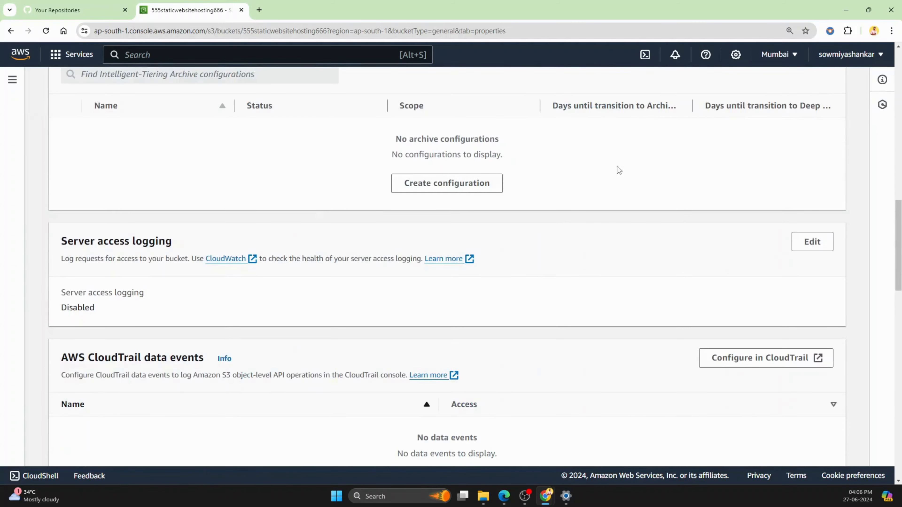
scroll(363, 405, "down", 20)
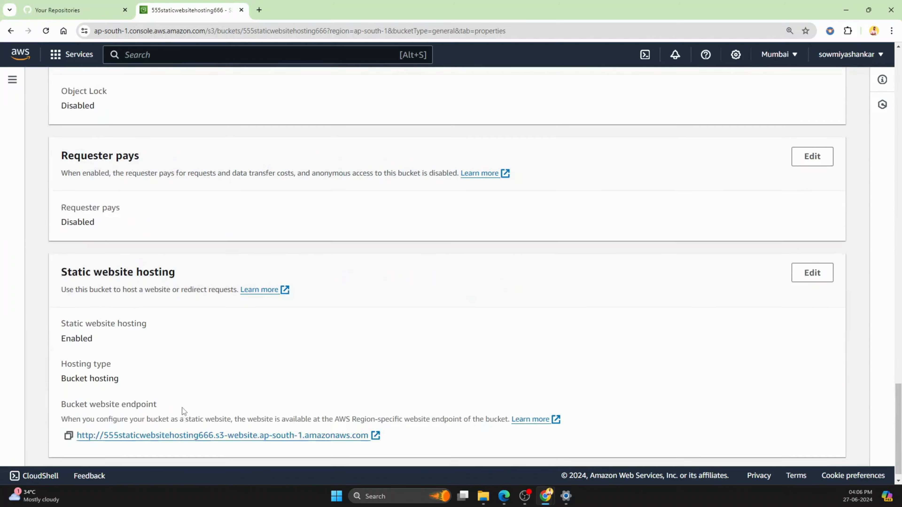
scroll(182, 408, "down", 1)
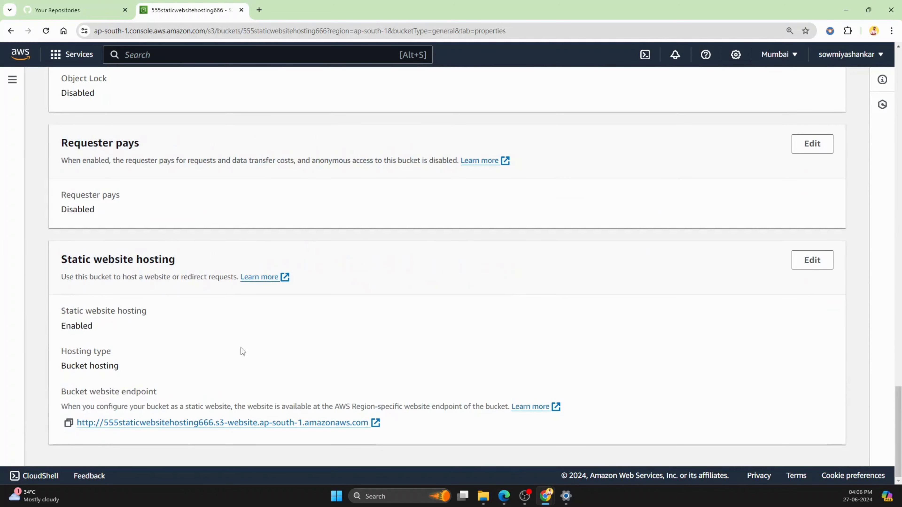
left_click(177, 423)
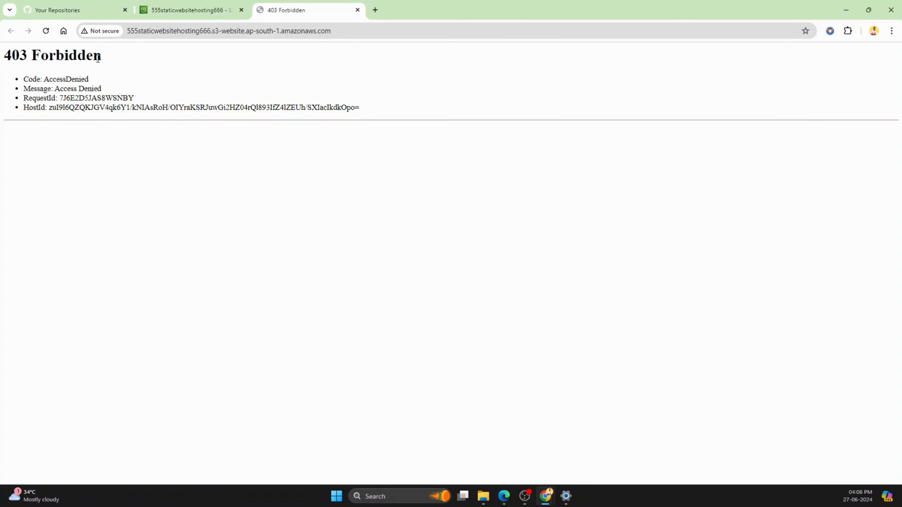
left_click_drag(46, 77, 98, 79)
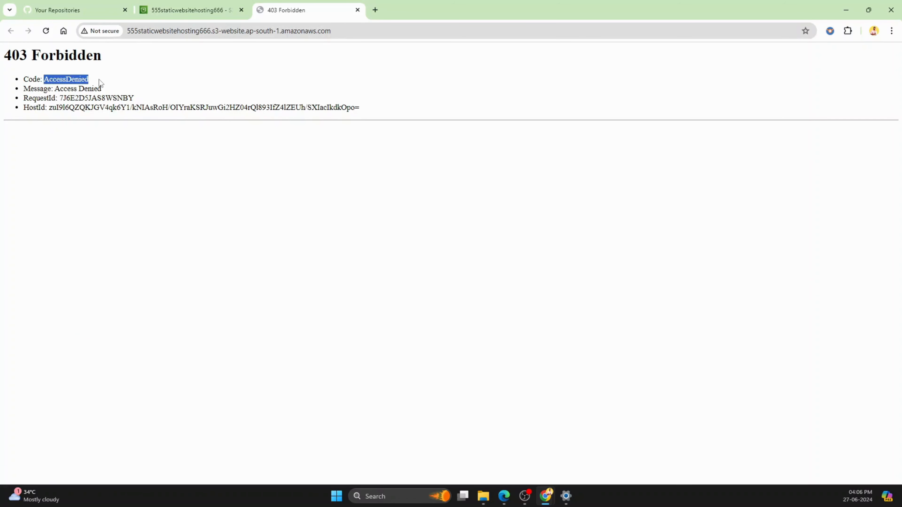
left_click(139, 81)
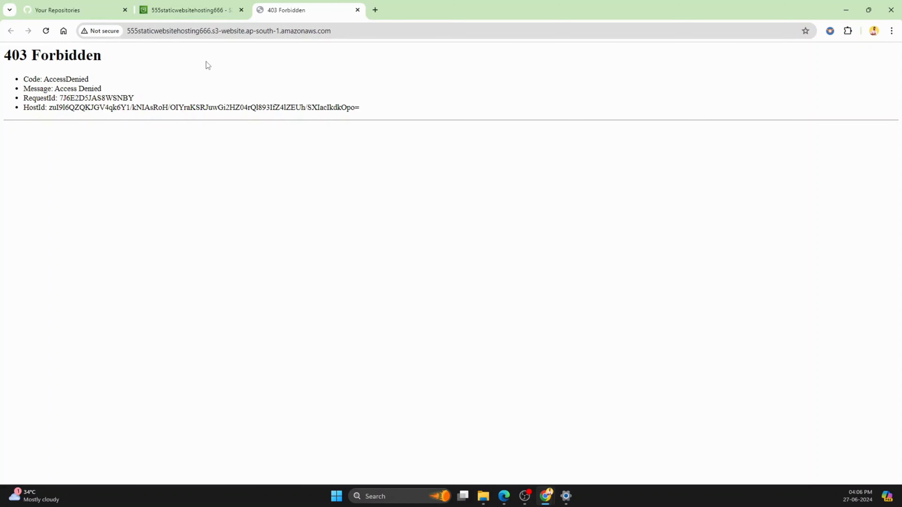
Step: Return to the bucket's permissions in the S3 console, turn off Block all public access, and confirm the change with the word confirm
left_click(206, 10)
scroll(241, 236, "up", 20)
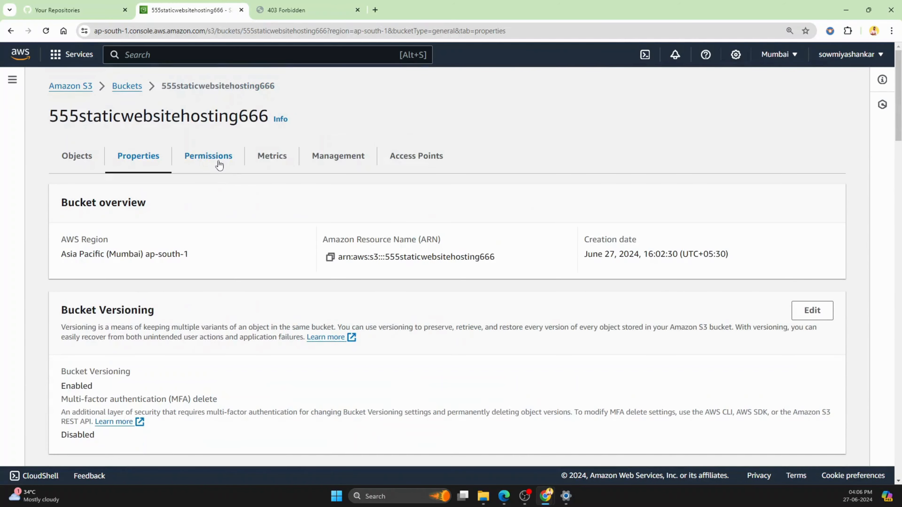
left_click(219, 165)
scroll(220, 213, "down", 1)
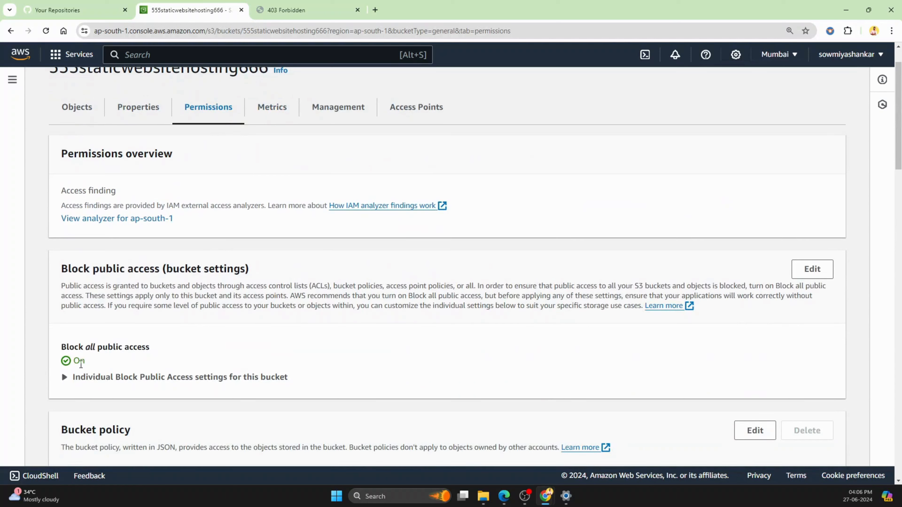
left_click(817, 269)
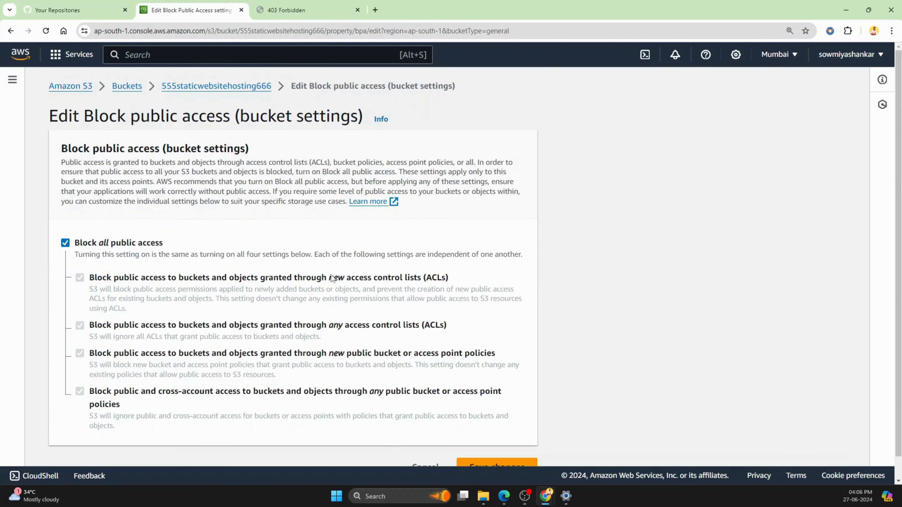
left_click(65, 244)
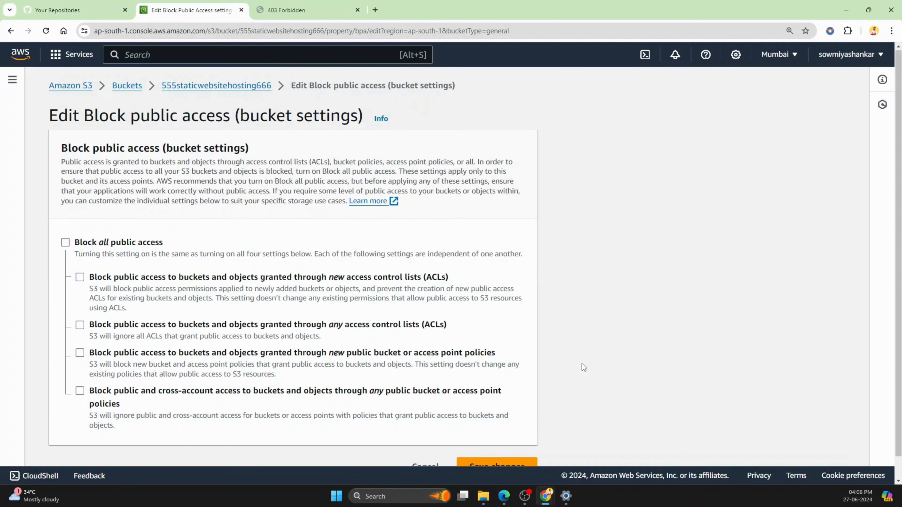
scroll(582, 367, "down", 1)
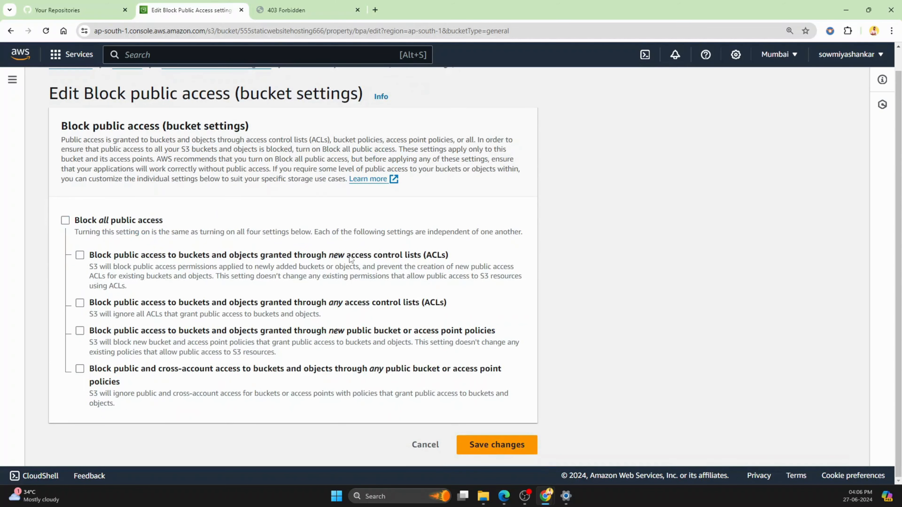
left_click(499, 446)
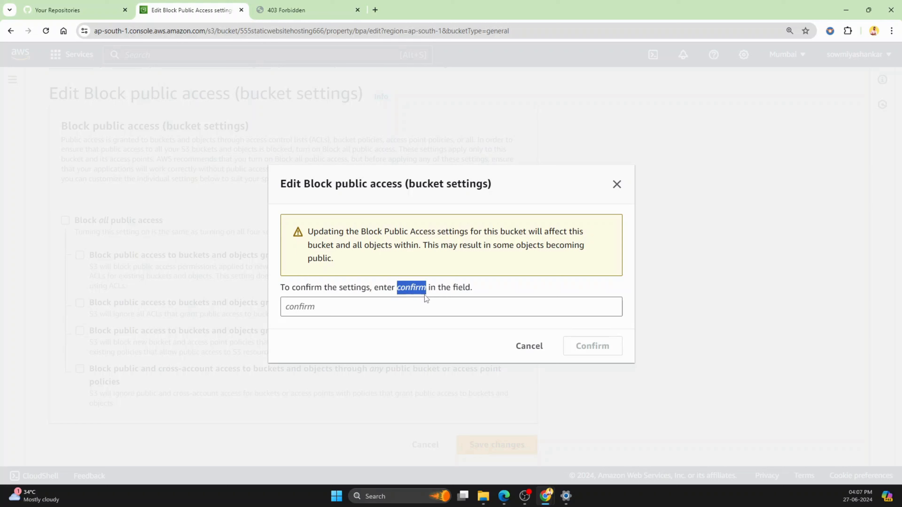
left_click(344, 306)
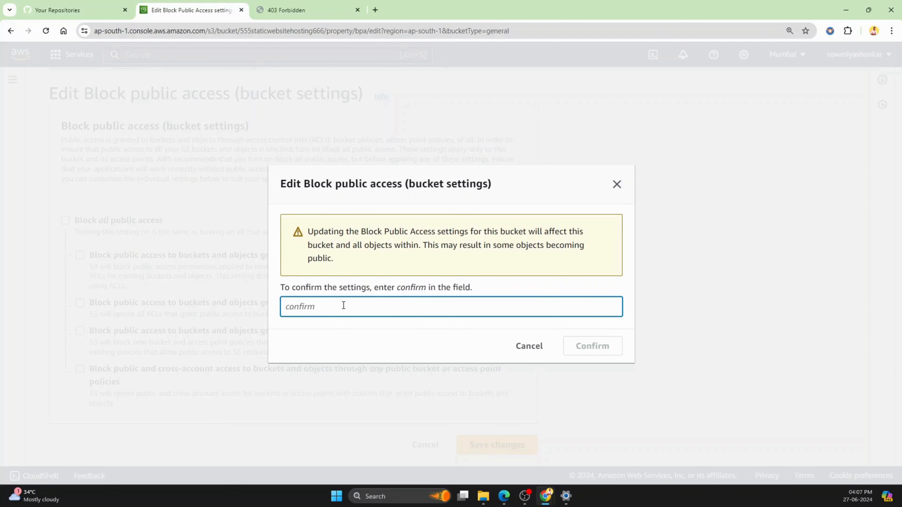
type("confirm")
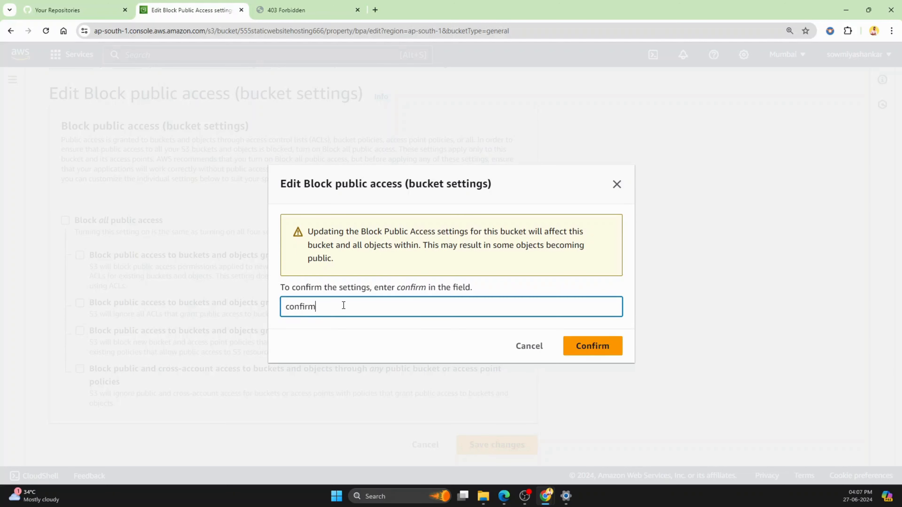
left_click(597, 348)
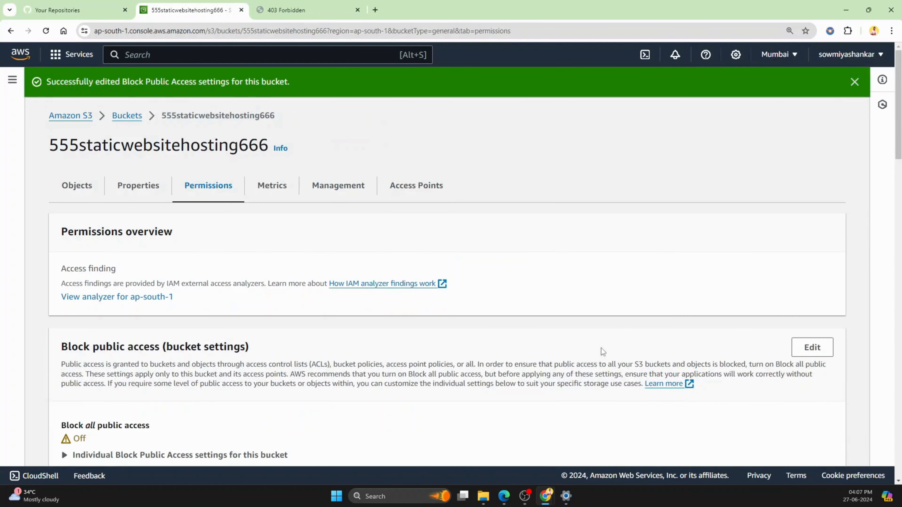
Step: Open the bucket policy for editing and launch the AWS Policy Generator
scroll(449, 283, "down", 8)
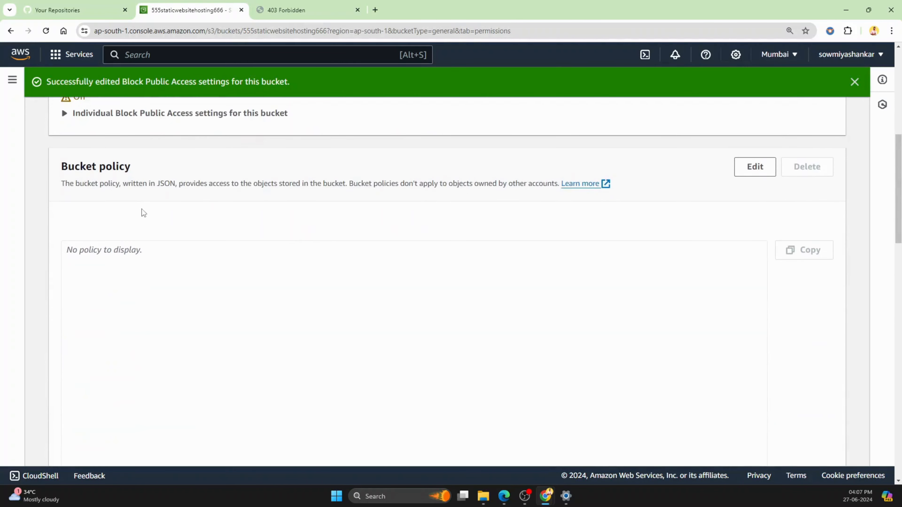
scroll(144, 210, "up", 4)
scroll(149, 216, "down", 4)
scroll(235, 209, "up", 3)
scroll(353, 292, "down", 4)
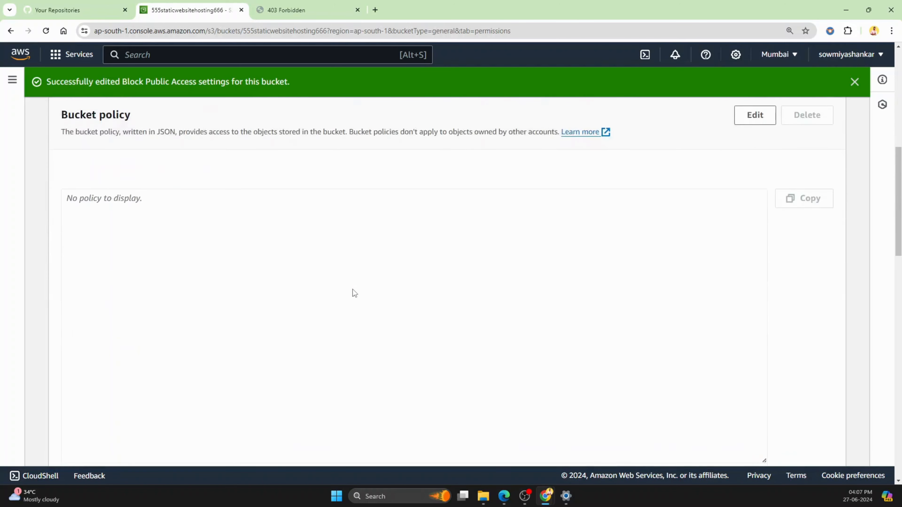
scroll(353, 291, "down", 10)
scroll(353, 294, "up", 15)
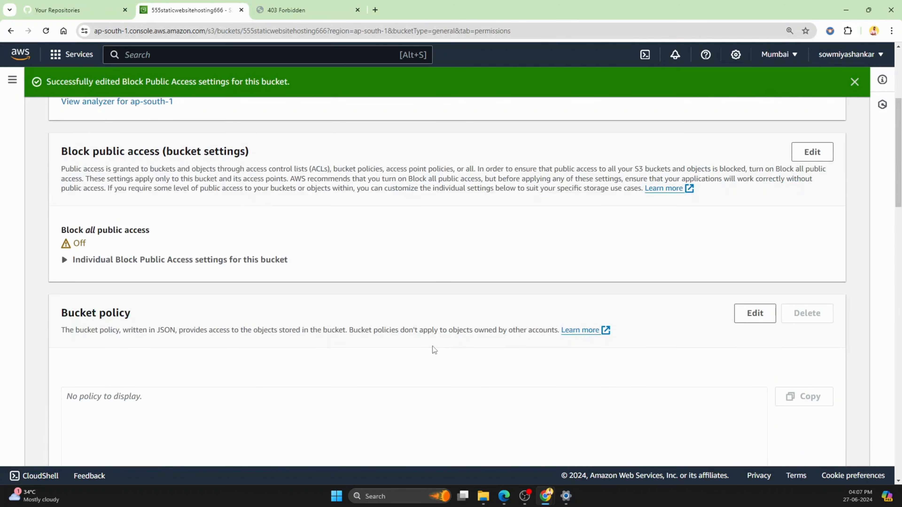
left_click(751, 317)
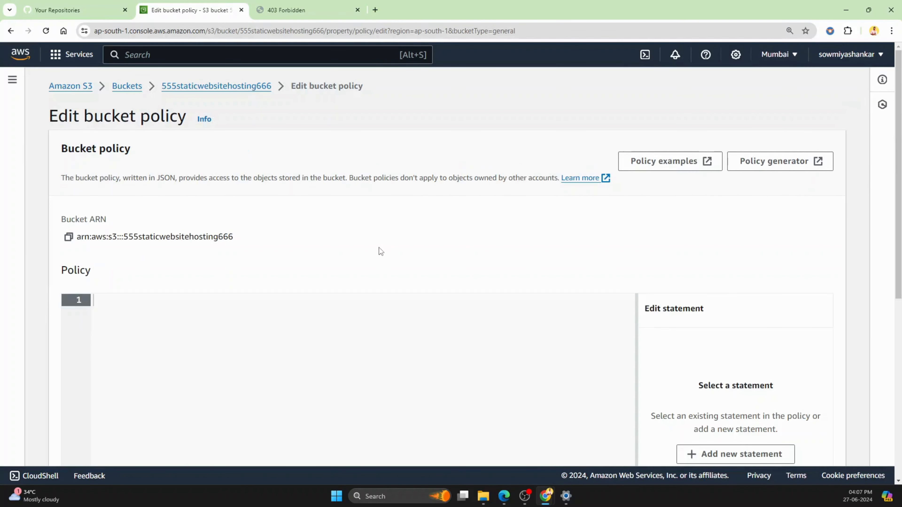
scroll(206, 334, "down", 3)
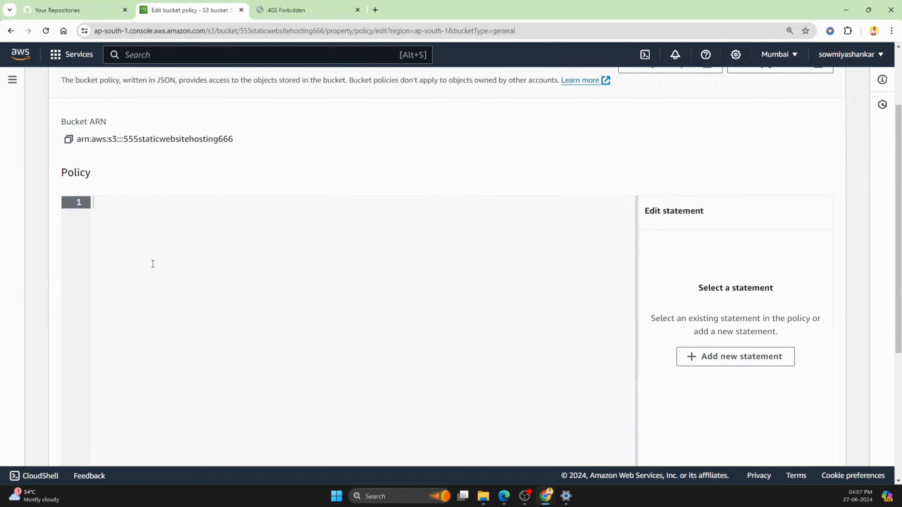
scroll(169, 282, "up", 3)
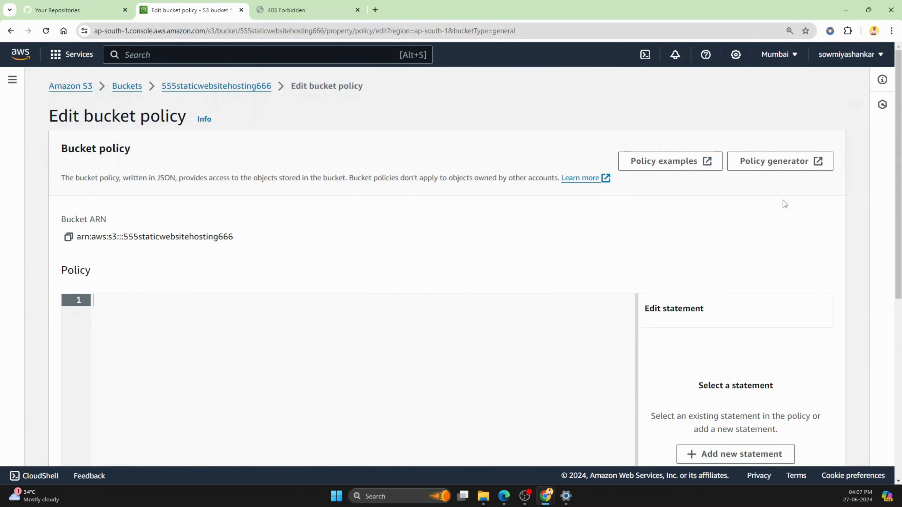
left_click(784, 165)
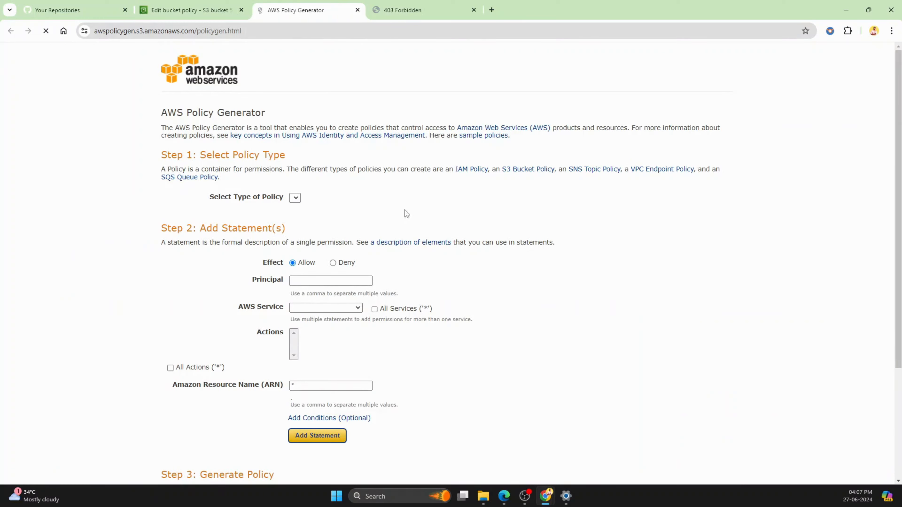
Step: Select S3 Bucket Policy as the policy type and set the statement's principal to *
left_click(295, 197)
left_click(299, 207)
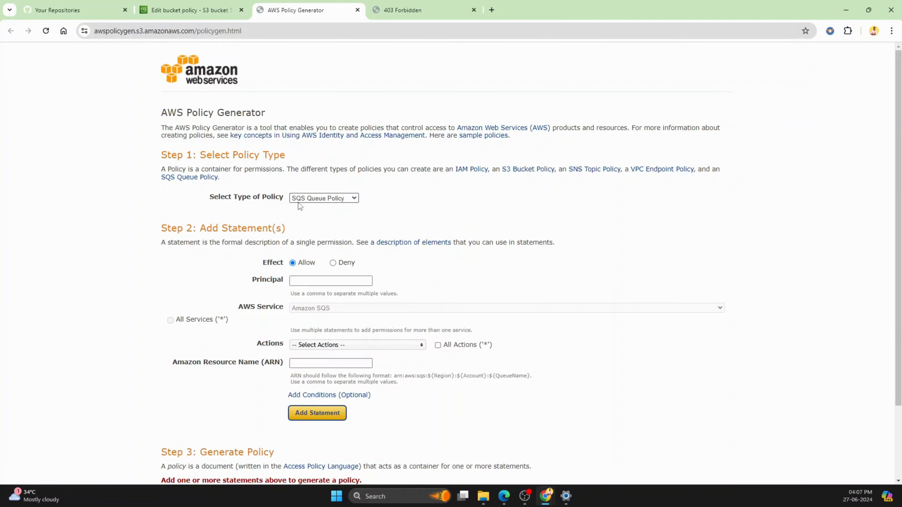
left_click(319, 198)
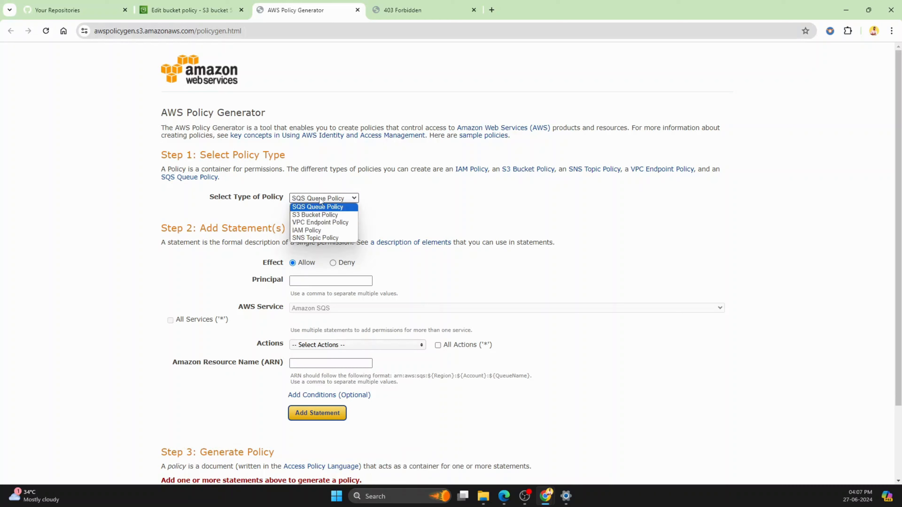
left_click(320, 215)
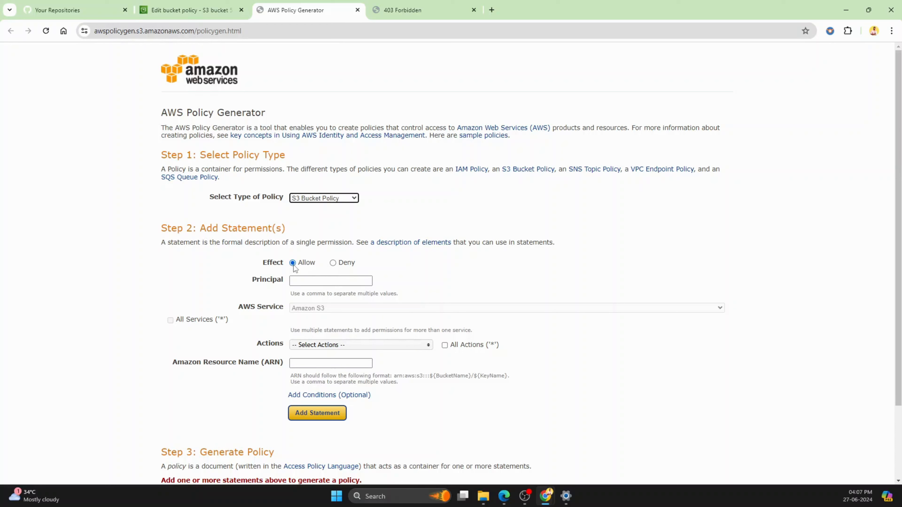
left_click(298, 281)
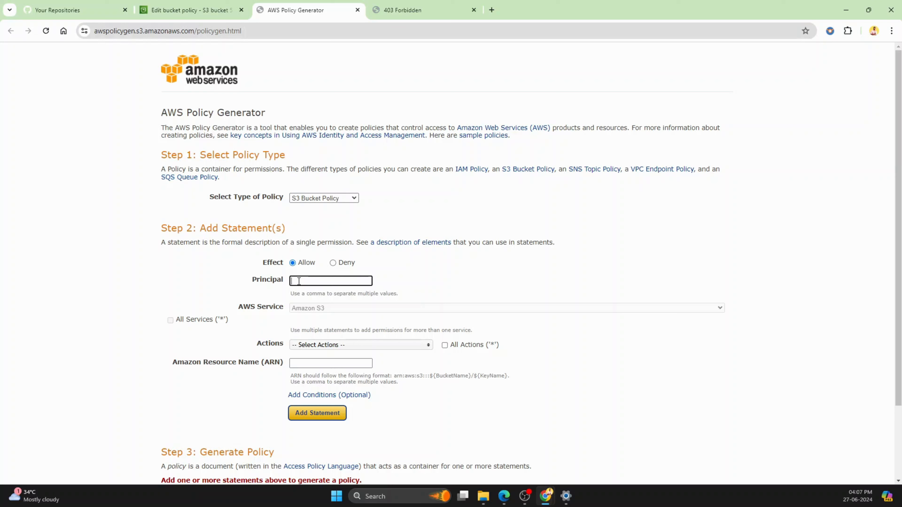
key("Return")
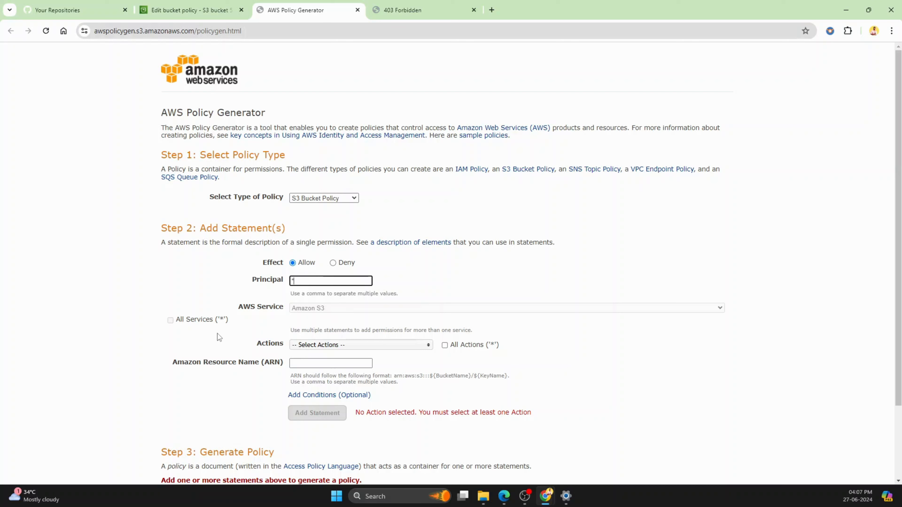
Step: Select GetObject as the statement's only action in the AWS Policy Generator
left_click(304, 346)
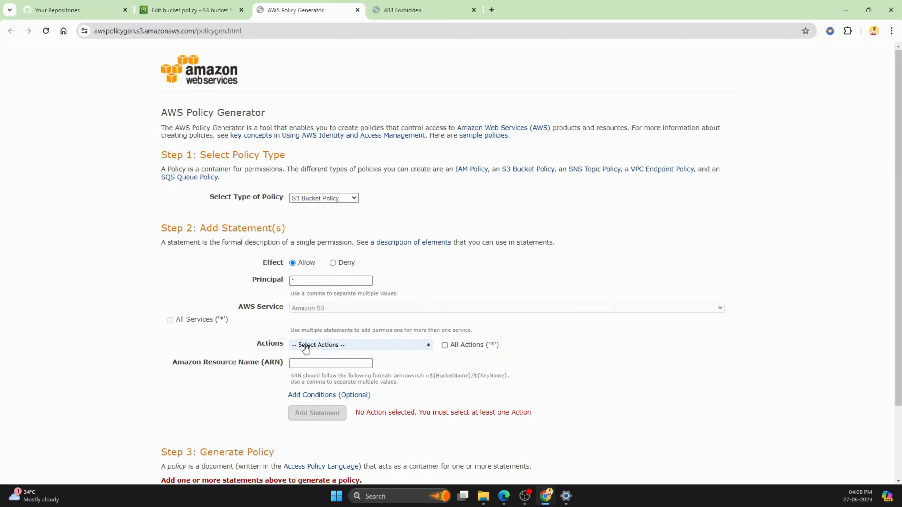
scroll(366, 377, "down", 3)
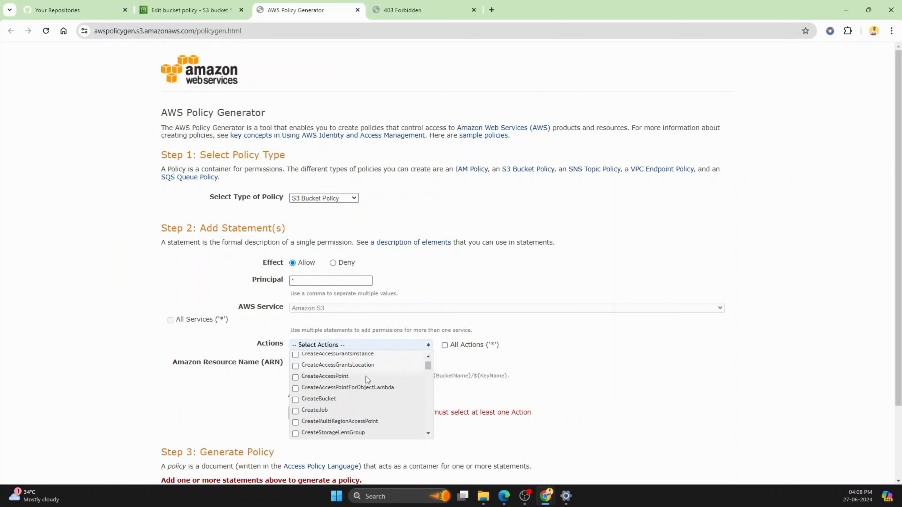
scroll(365, 377, "down", 5)
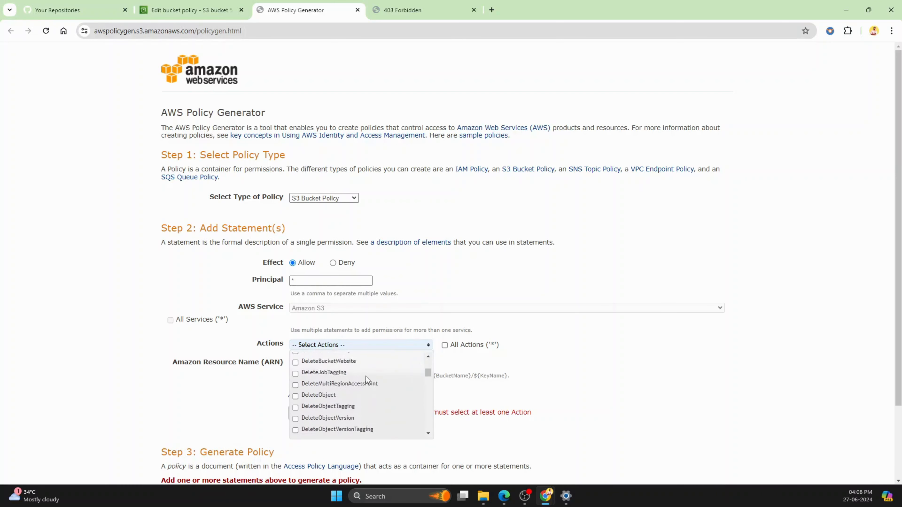
scroll(365, 376, "down", 6)
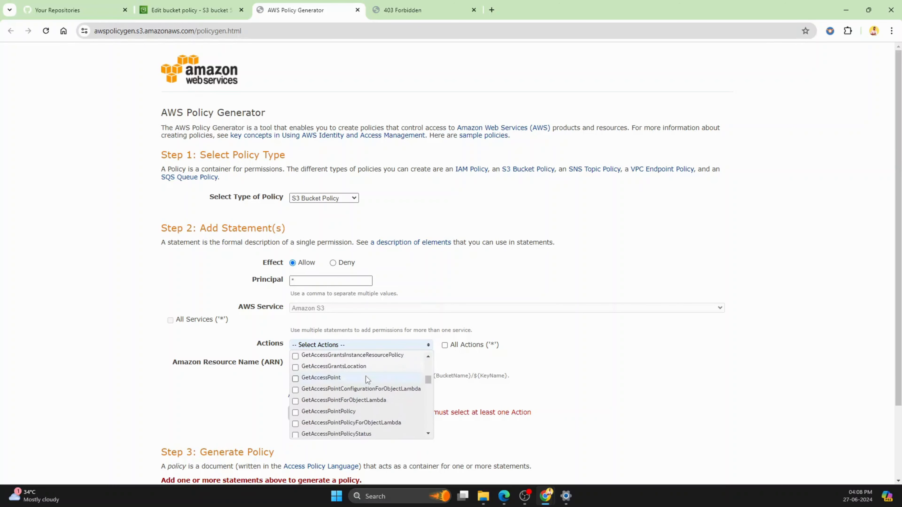
scroll(345, 384, "down", 5)
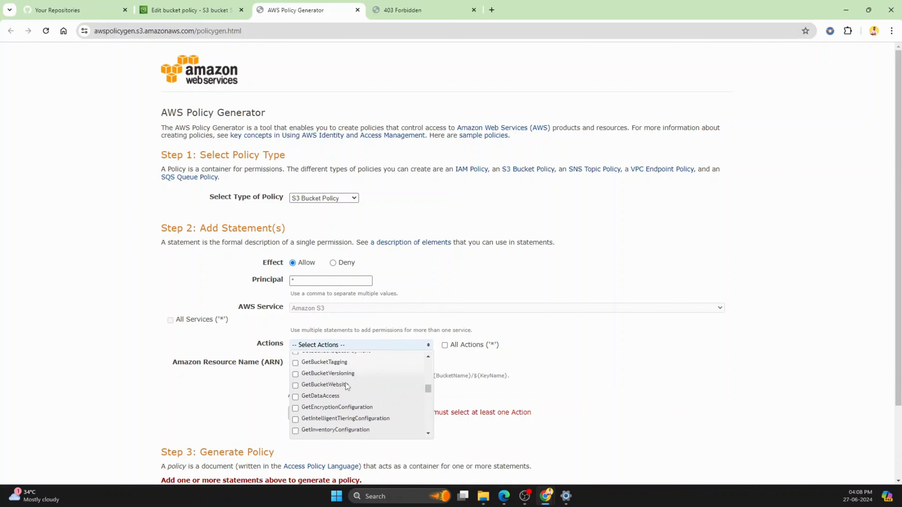
scroll(345, 383, "down", 3)
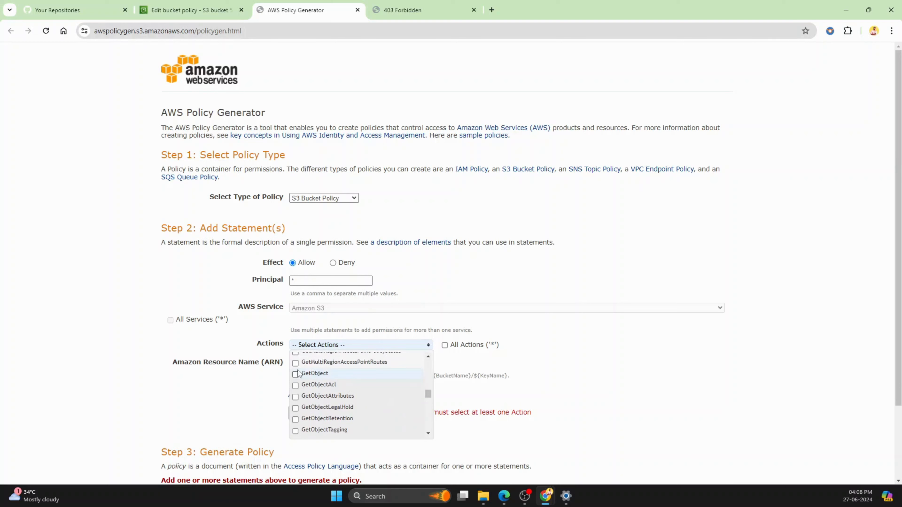
left_click(295, 375)
left_click(565, 382)
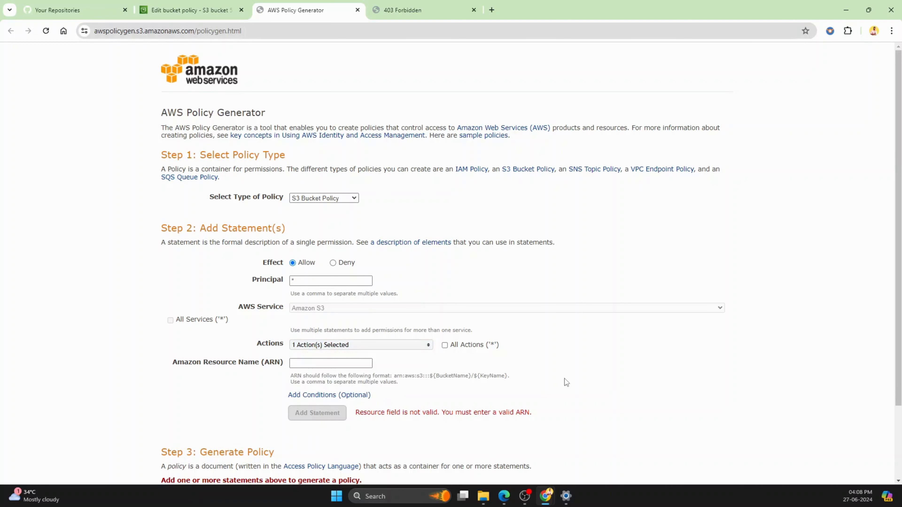
Step: Copy the bucket ARN from the bucket policy page, set the statement's ARN to arn:aws:s3:::555staticwebsitehosting666/*, and add the statement
left_click(336, 362)
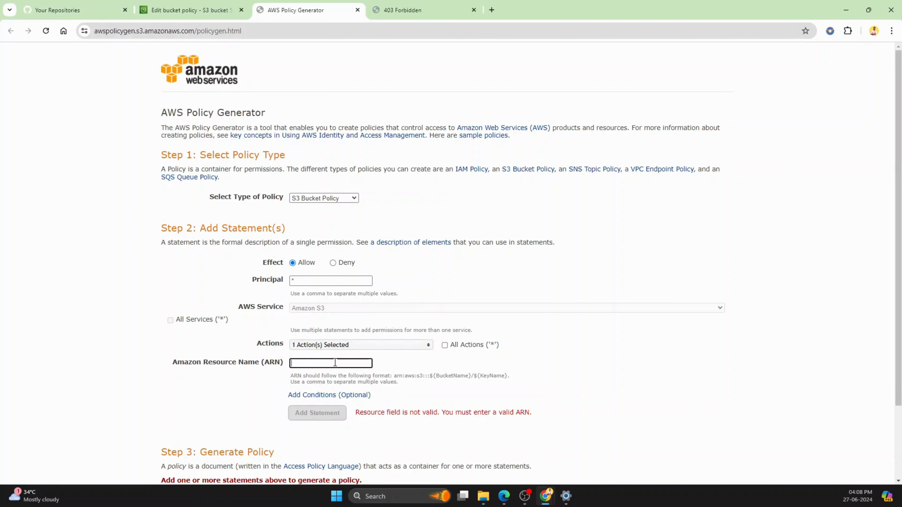
left_click(202, 7)
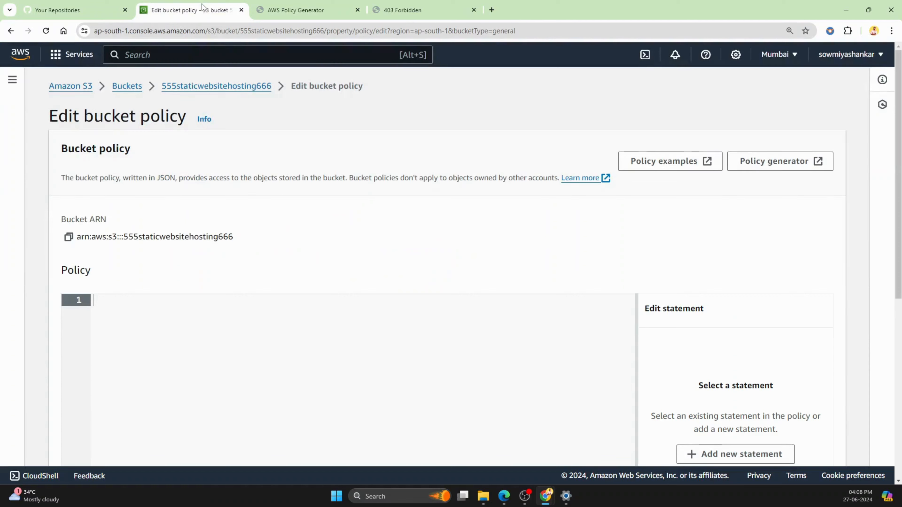
left_click(68, 237)
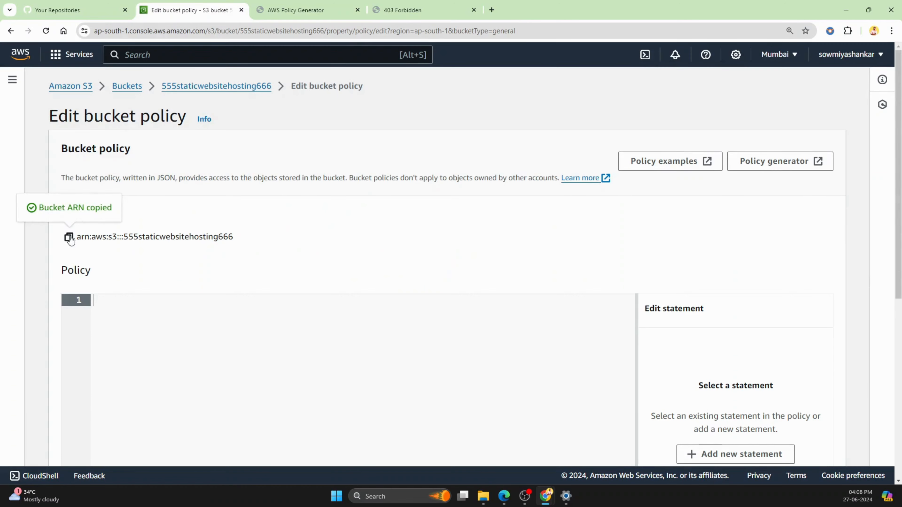
left_click(306, 10)
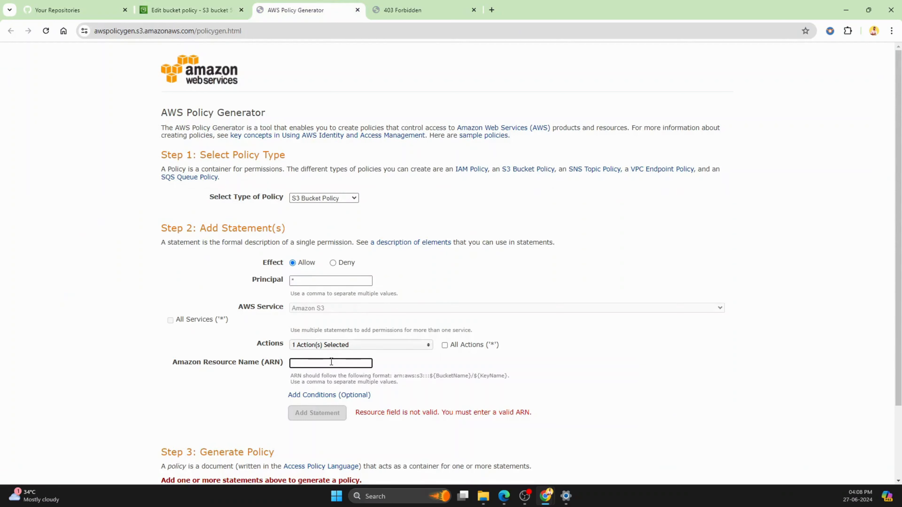
key("ctrl+v")
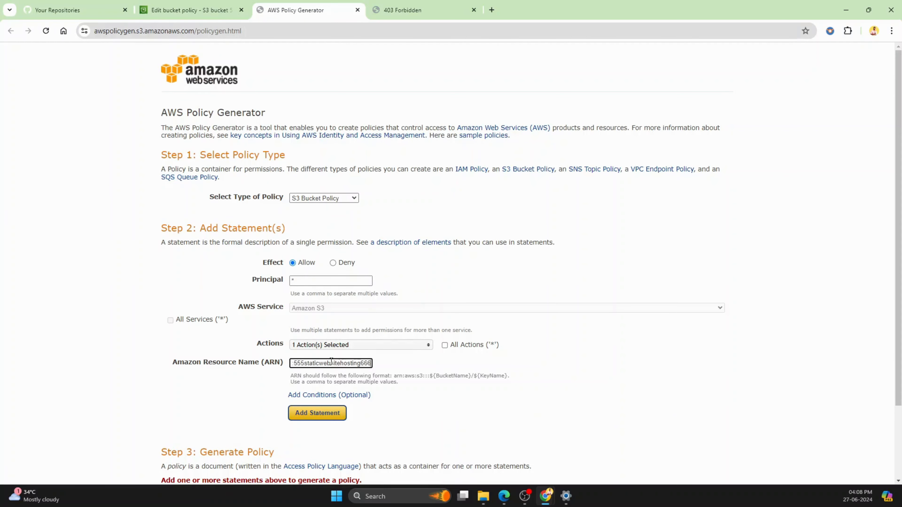
type("/*")
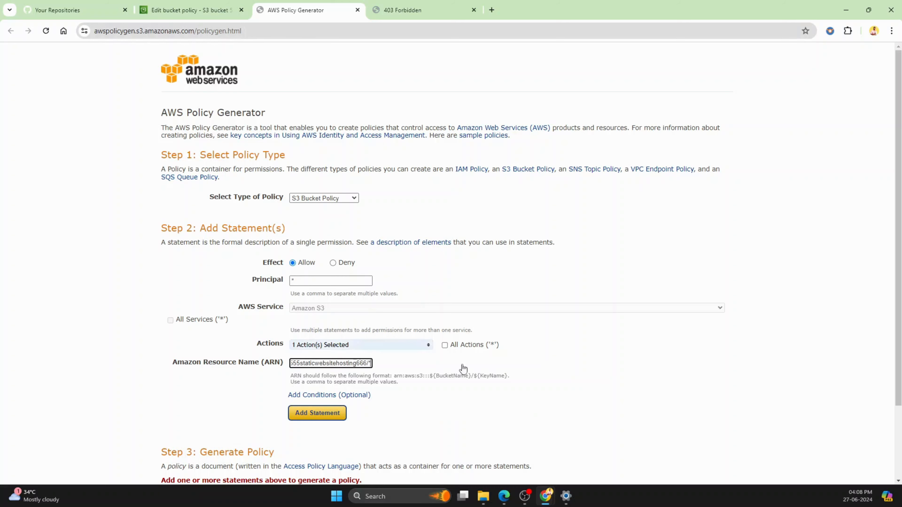
left_click(308, 416)
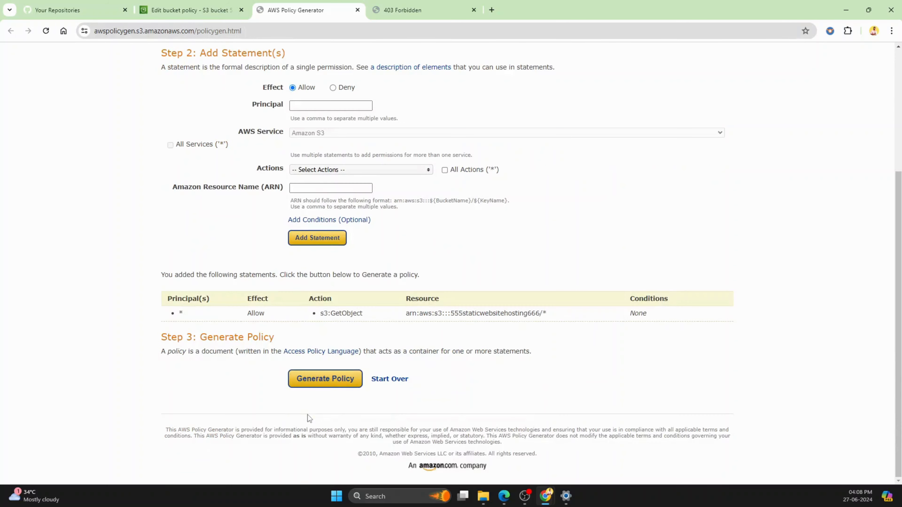
Step: Generate the policy from the added statement and copy the whole policy JSON document
left_click(329, 383)
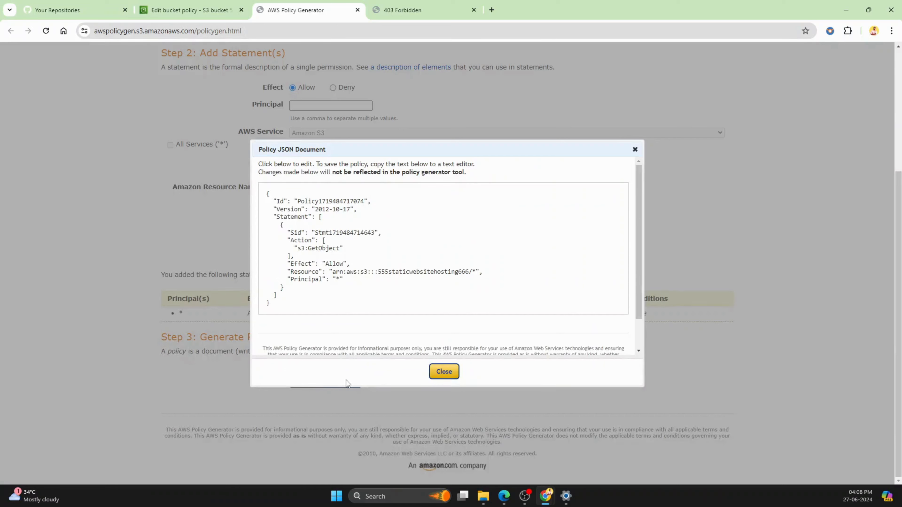
scroll(546, 280, "down", 1)
scroll(543, 280, "up", 1)
left_click_drag(266, 193, 313, 309)
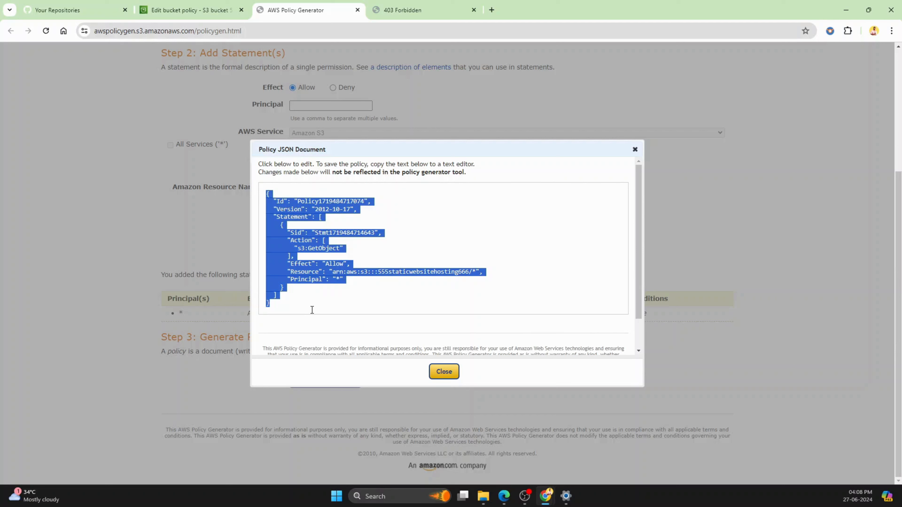
Step: Paste the generated JSON into the S3 bucket policy editor and save the changes
left_click(188, 10)
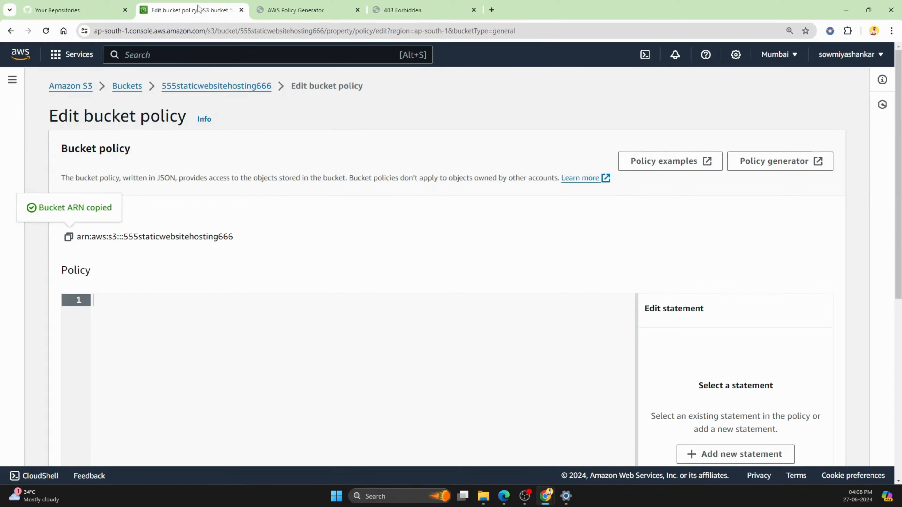
key("ctrl+v")
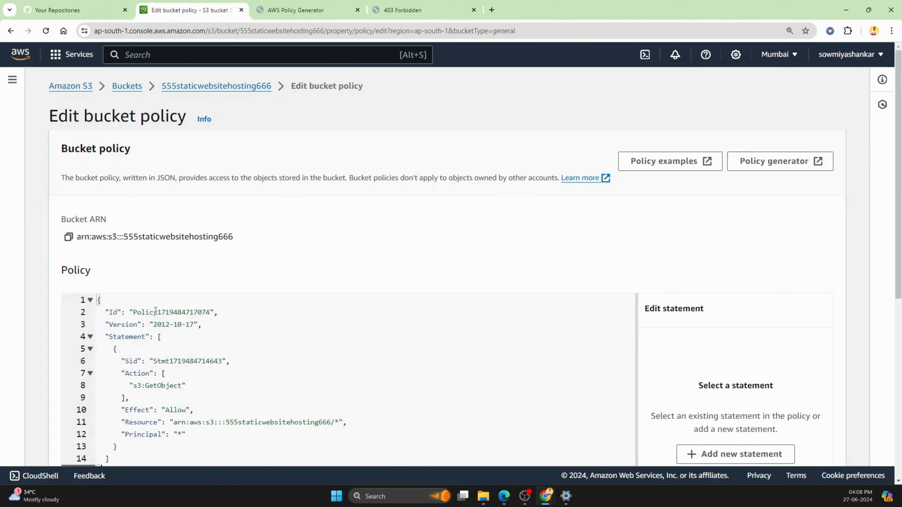
scroll(454, 341, "down", 8)
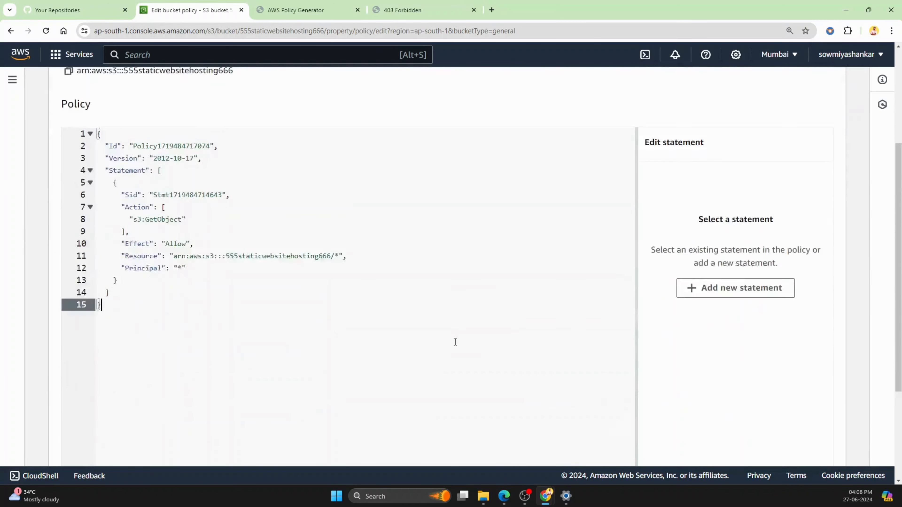
left_click(828, 446)
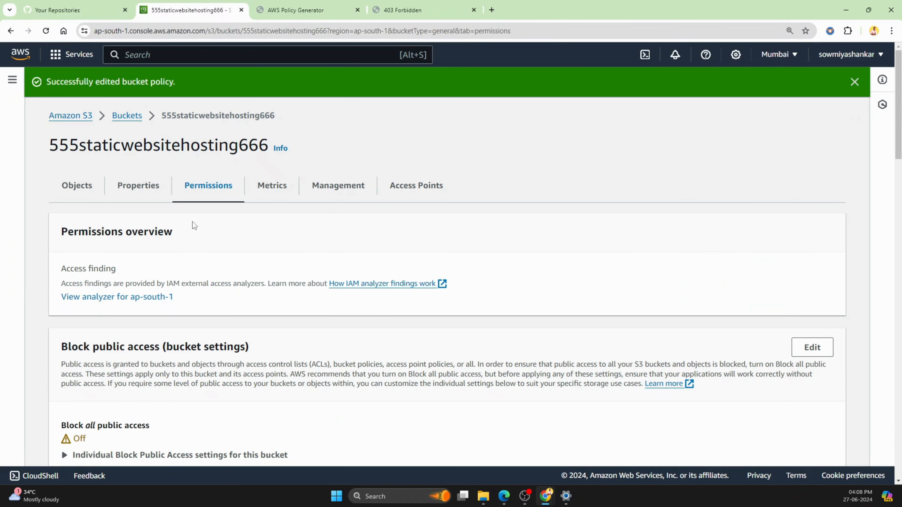
Step: Reopen the objects of bucket 555staticwebsitehosting666, reload its website endpoint page, and look through the site down to the footer
left_click(128, 116)
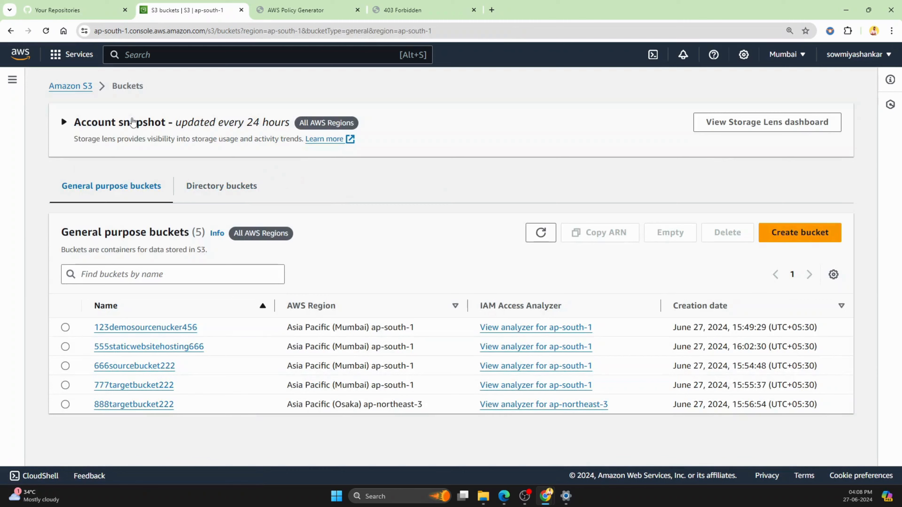
left_click(130, 348)
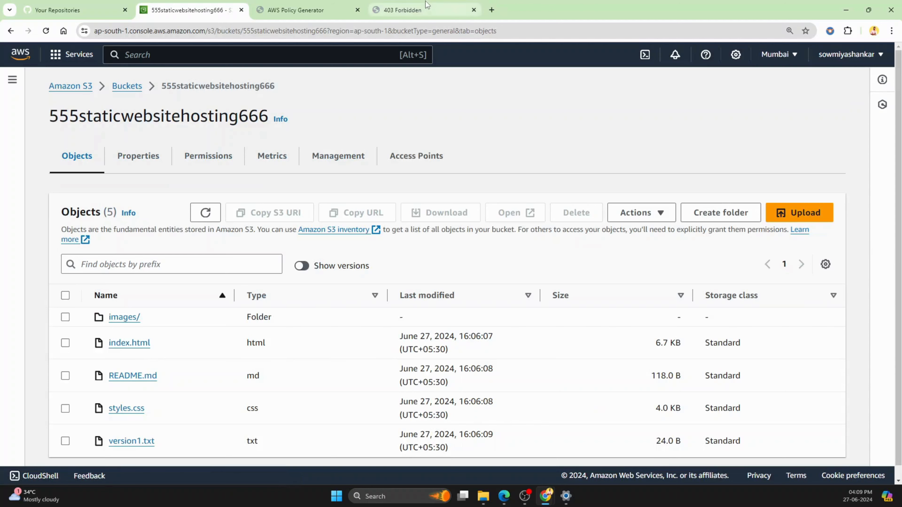
left_click(428, 9)
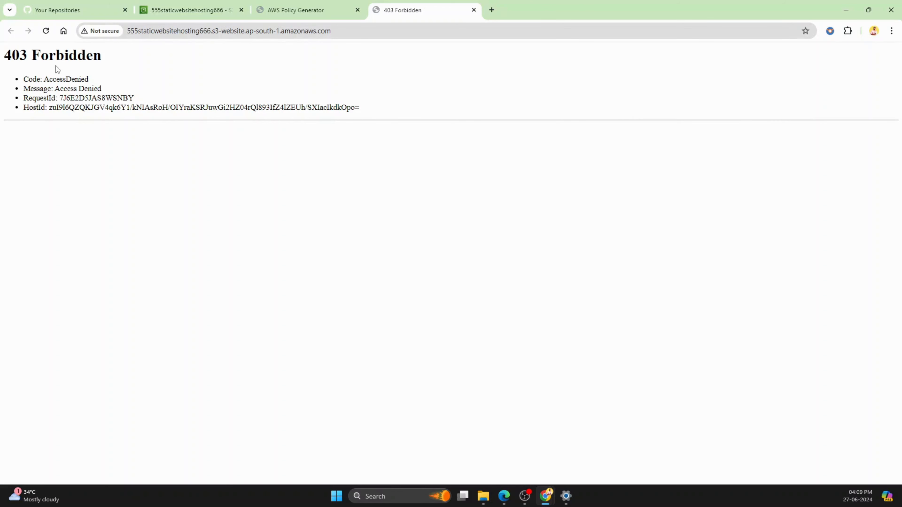
left_click(47, 35)
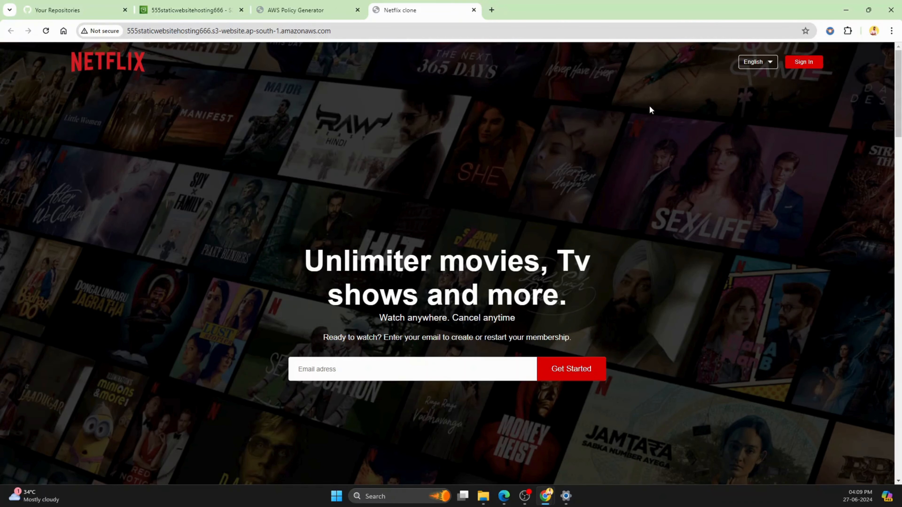
scroll(649, 108, "down", 20)
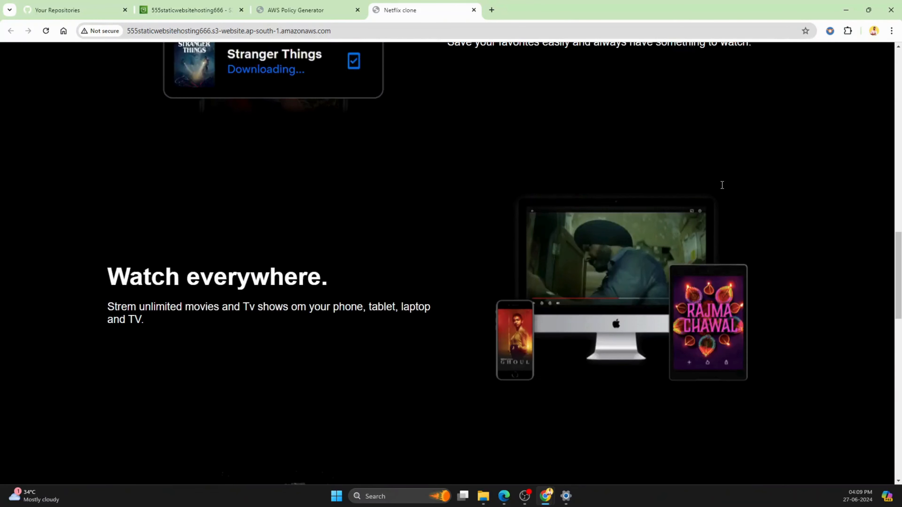
scroll(722, 185, "down", 20)
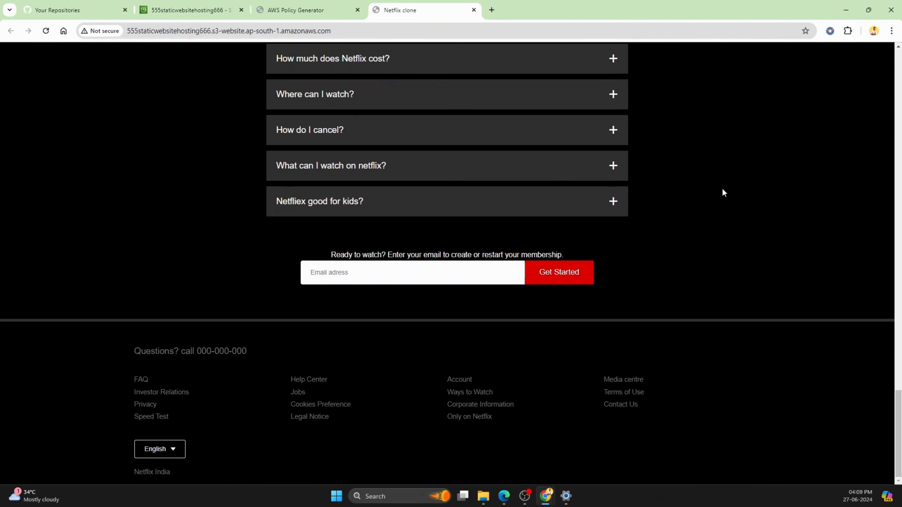
scroll(723, 192, "up", 20)
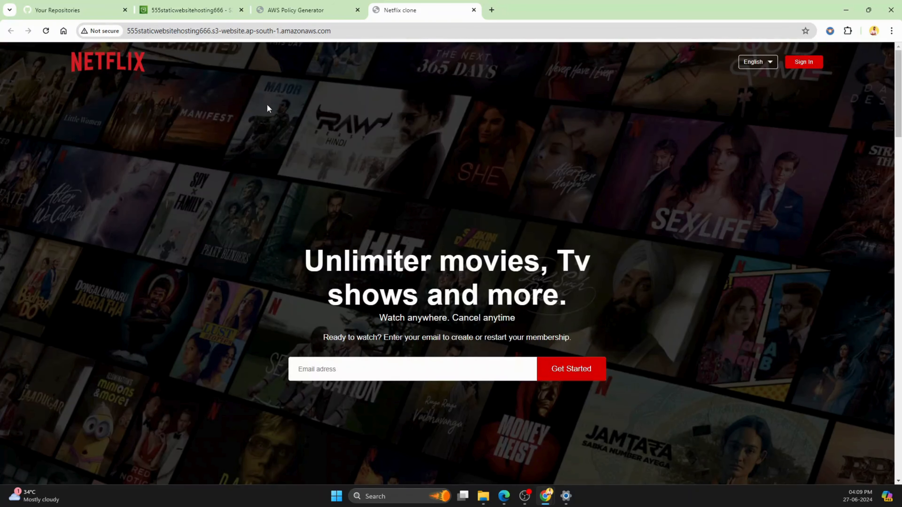
left_click(73, 10)
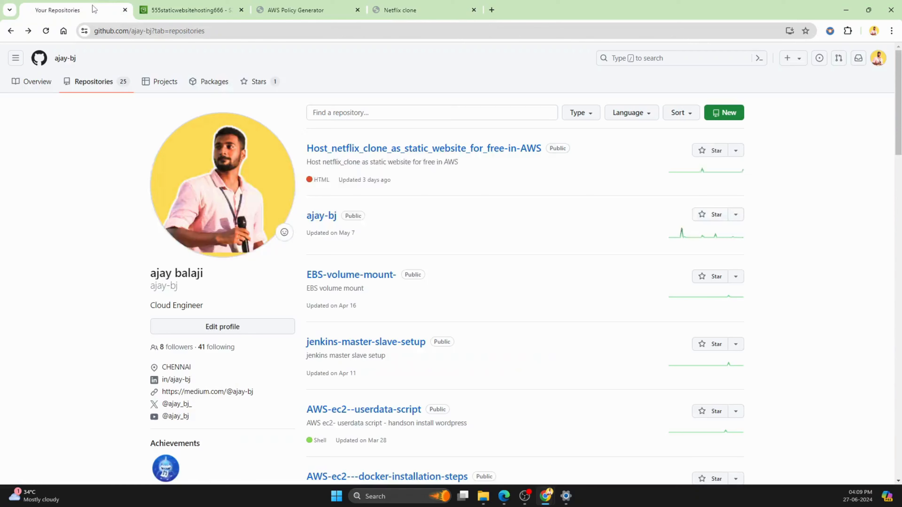
left_click(392, 5)
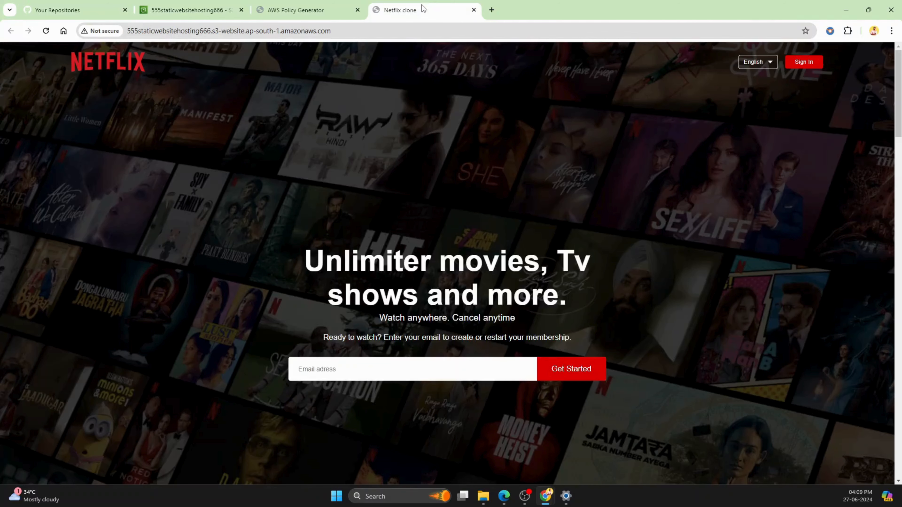